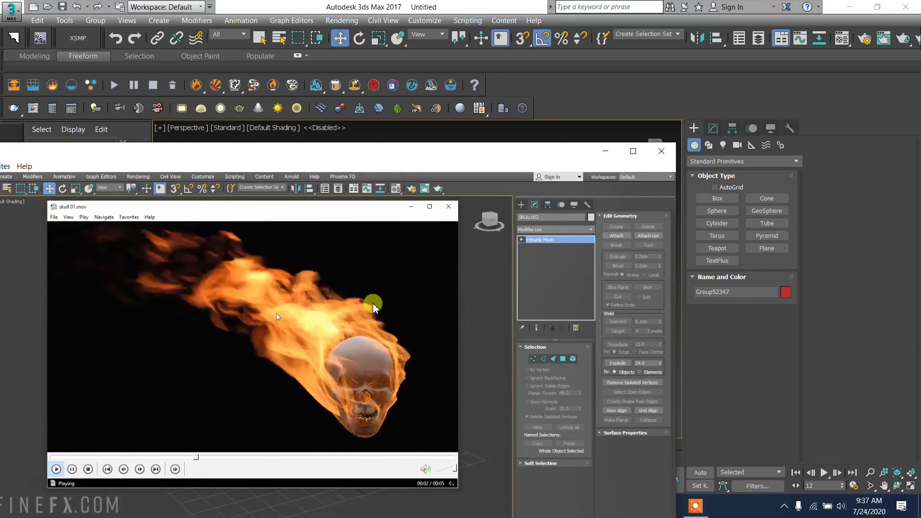
- Close the reference video of the burning skull to get back to the skull scene
left_click(661, 151)
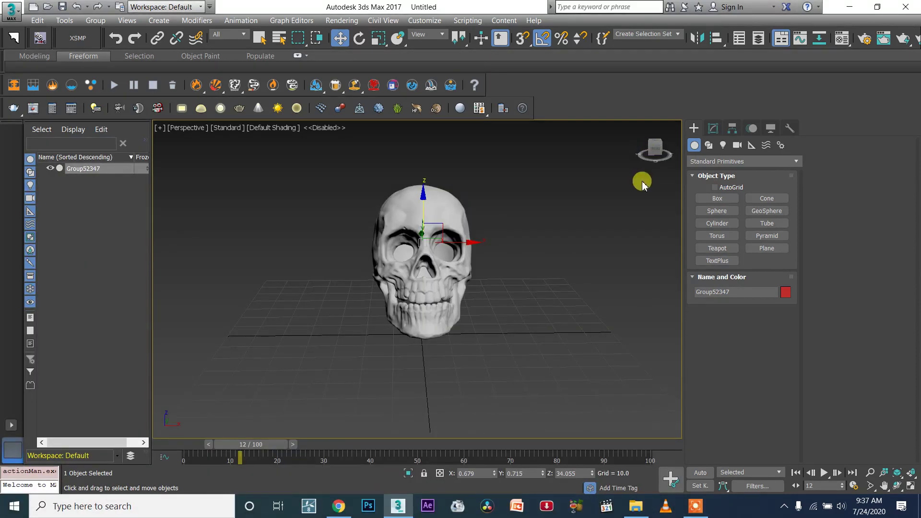
mouse_move(659, 155)
left_mouse_down()
mouse_move(669, 154)
mouse_move(643, 158)
mouse_move(670, 156)
mouse_move(640, 151)
mouse_move(669, 165)
mouse_move(658, 145)
mouse_move(656, 155)
left_mouse_up()
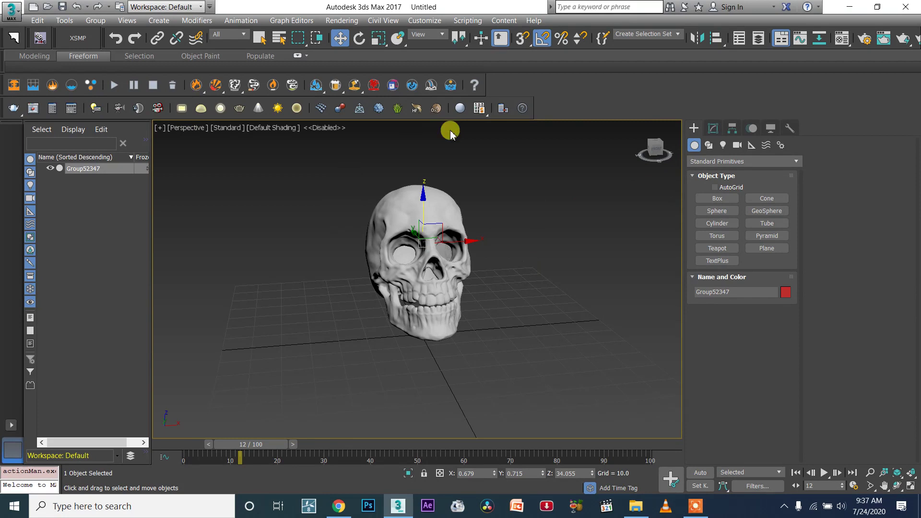
scroll(570, 178, "down", 5)
middle_click_drag(584, 197, 536, 240)
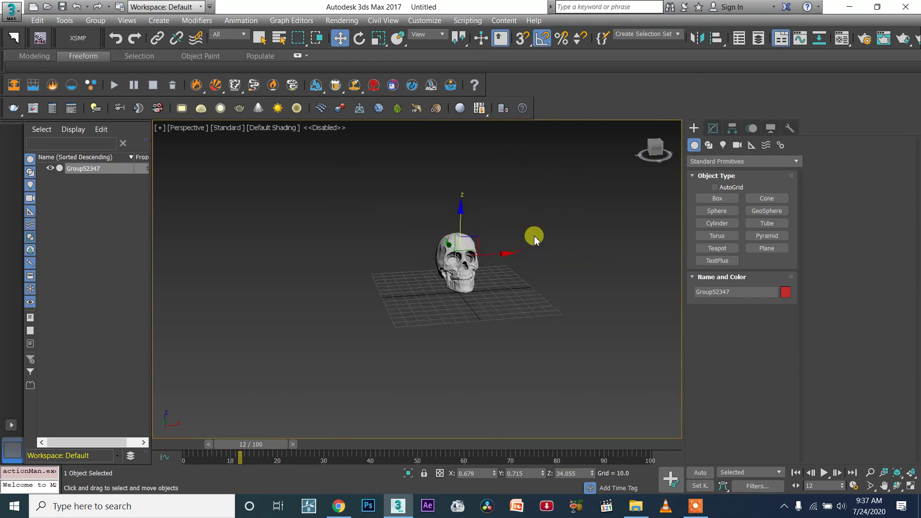
scroll(535, 238, "up", 3)
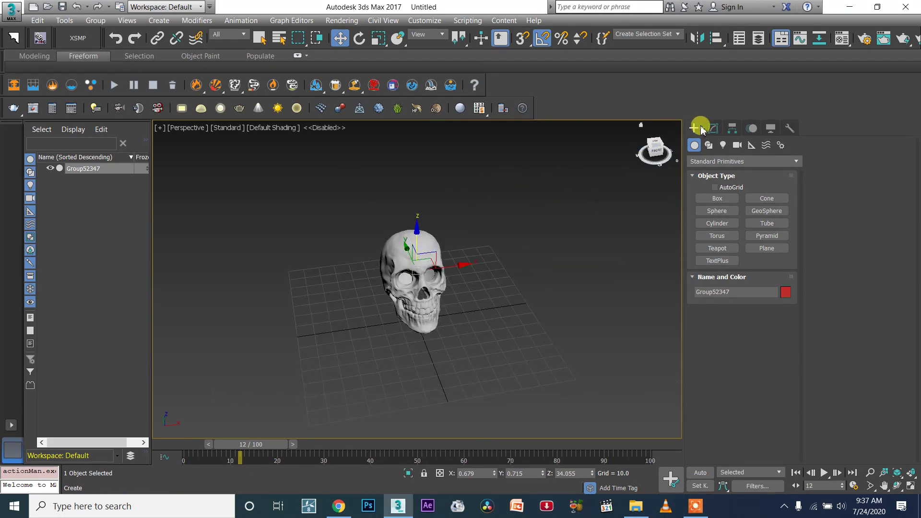
- Create a PhoenixFD FireSmokeSim container enclosing the skull, about 140 × 145 × 136 cells in size
left_click(709, 146)
left_click(722, 145)
left_click(697, 146)
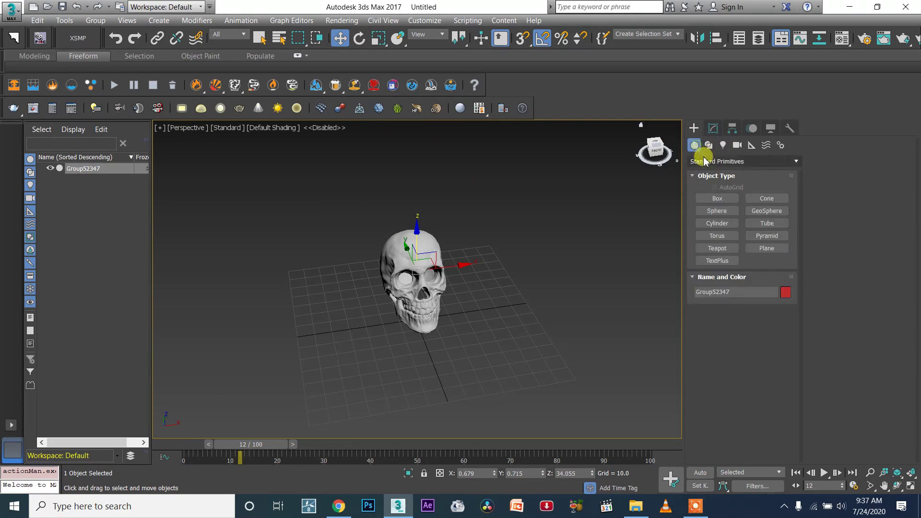
left_click(704, 162)
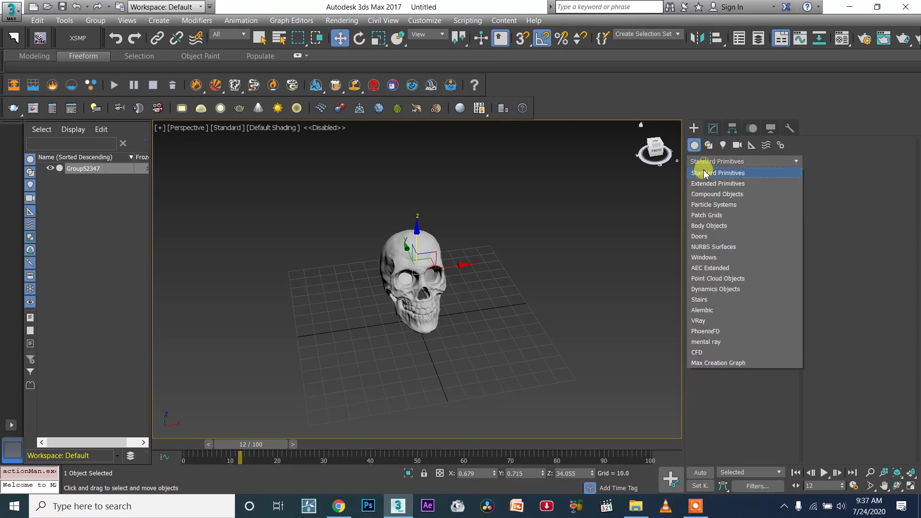
left_click(708, 335)
left_click(765, 197)
scroll(371, 297, "down", 2)
left_click_drag(323, 277, 499, 350)
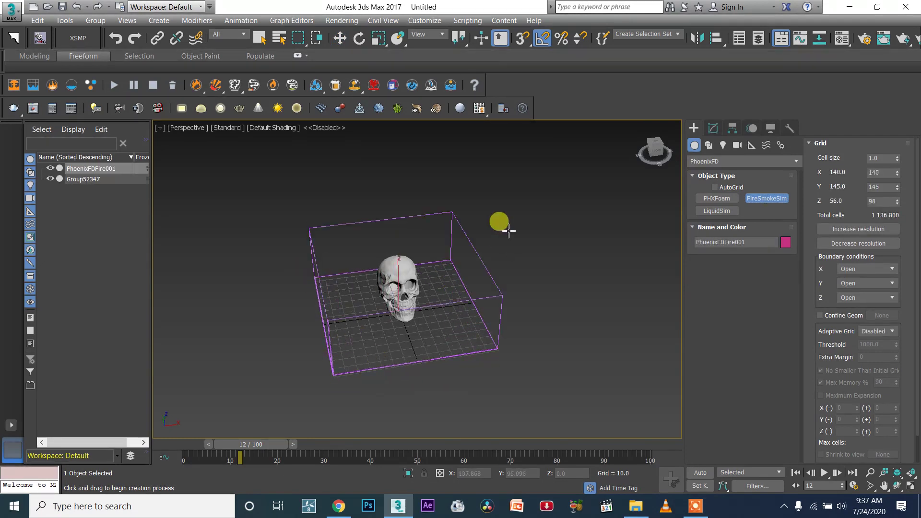
left_click(506, 206)
left_click(506, 203)
middle_click_drag(488, 307, 481, 275, "alt")
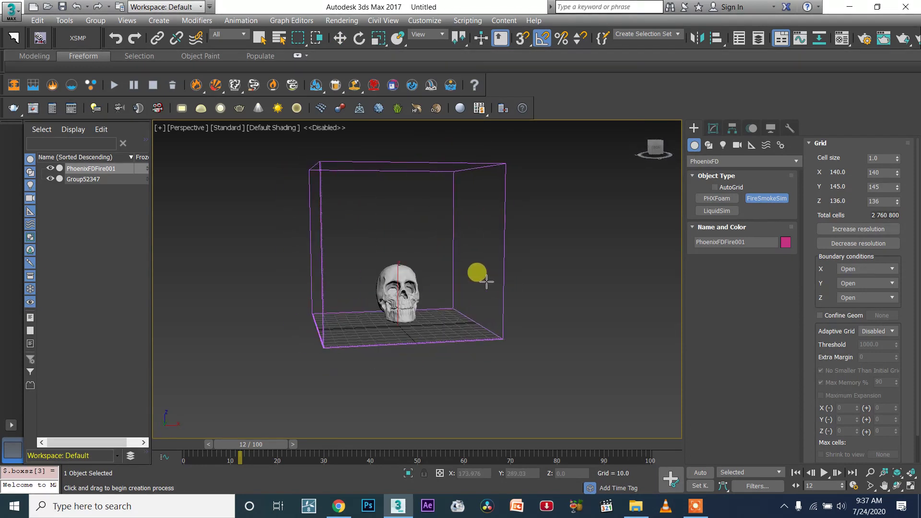
- Create a PhoenixFD PHXSource helper in the empty space beside the simulation container
left_click(751, 145)
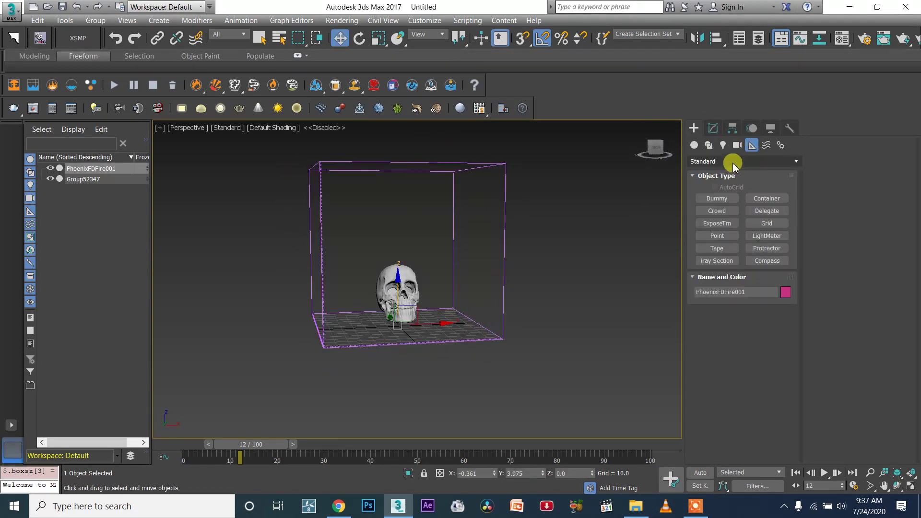
left_click(732, 161)
left_click(703, 278)
left_click(730, 198)
left_click_drag(201, 286, 277, 289)
key("w")
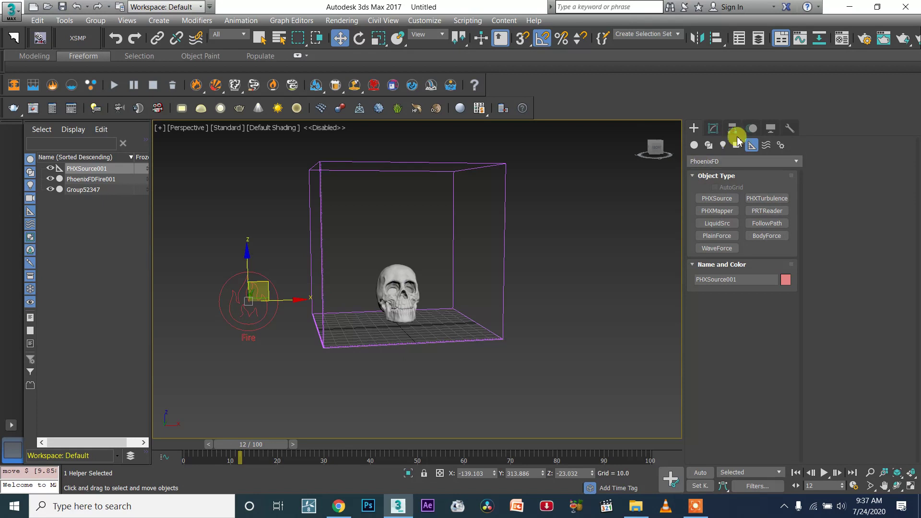
- Add the skull mesh to the fire source's emitter nodes
left_click(714, 130)
left_click(718, 368)
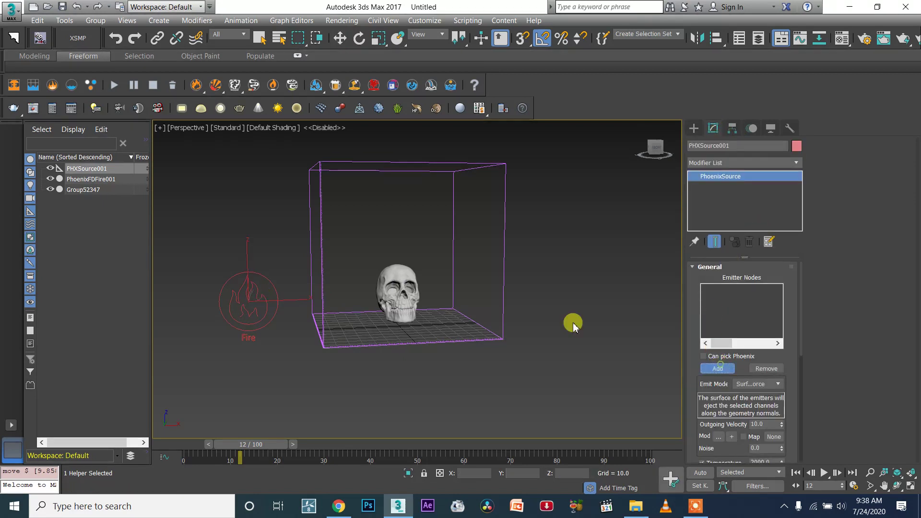
left_click(410, 274)
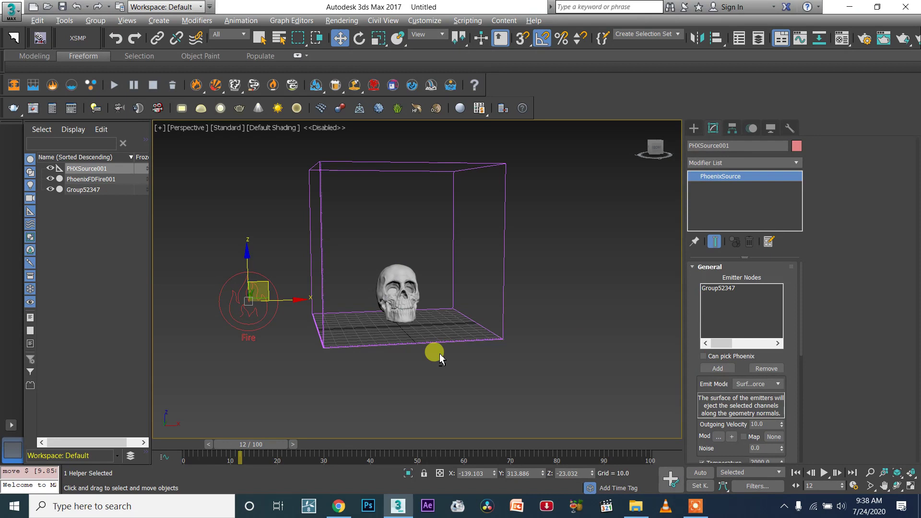
- Try to move the skull around inside the simulation container
left_click(430, 301)
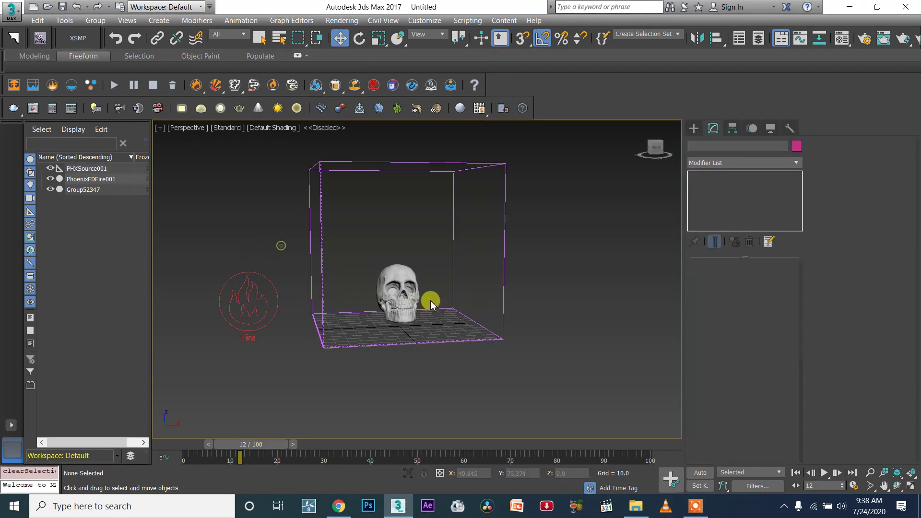
left_click(406, 272)
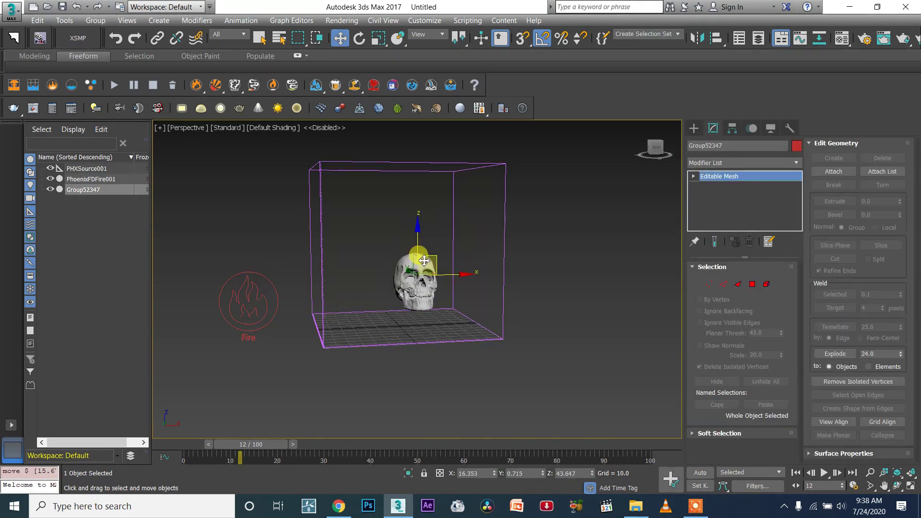
mouse_move(289, 203)
middle_mouse_down("alt")
mouse_move(216, 200)
mouse_move(319, 214)
mouse_move(278, 202)
middle_mouse_up("alt")
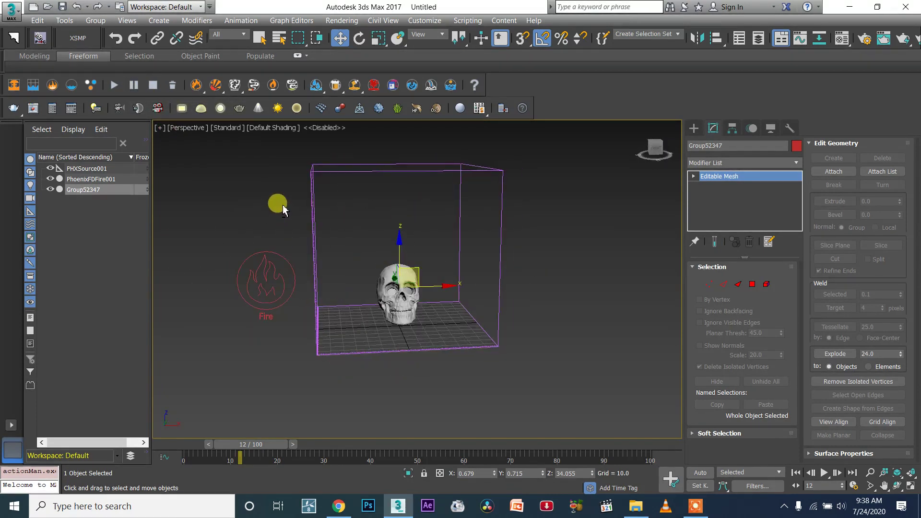
- Run a short PhoenixFD test simulation of the skull fire and stop it after the first few frames
left_click(115, 89)
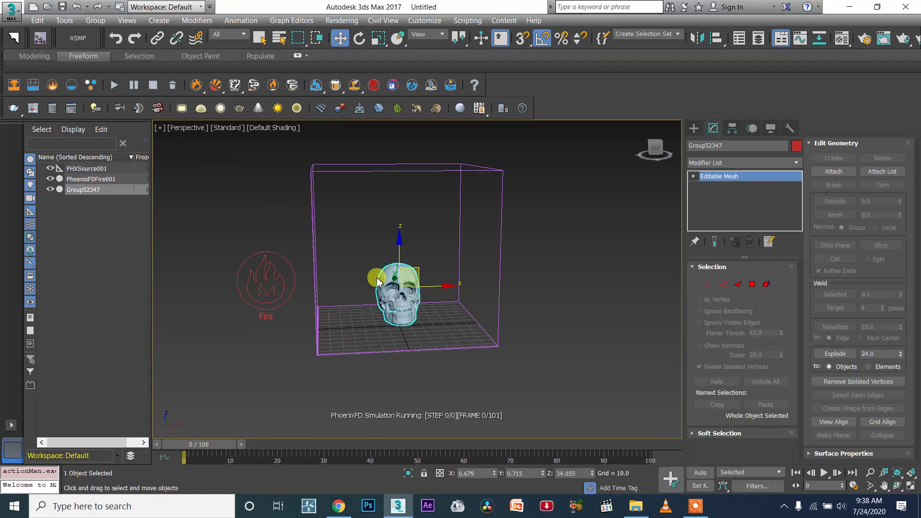
scroll(391, 309, "up", 3)
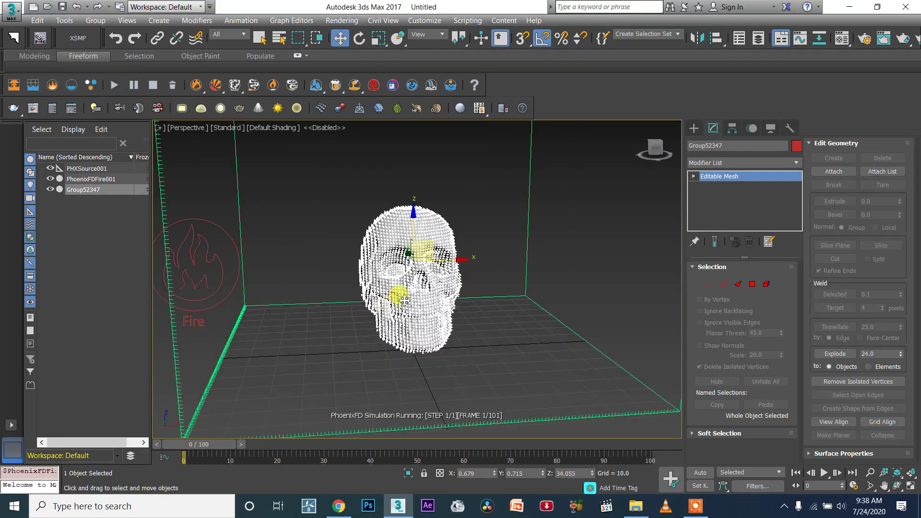
scroll(458, 299, "down", 2)
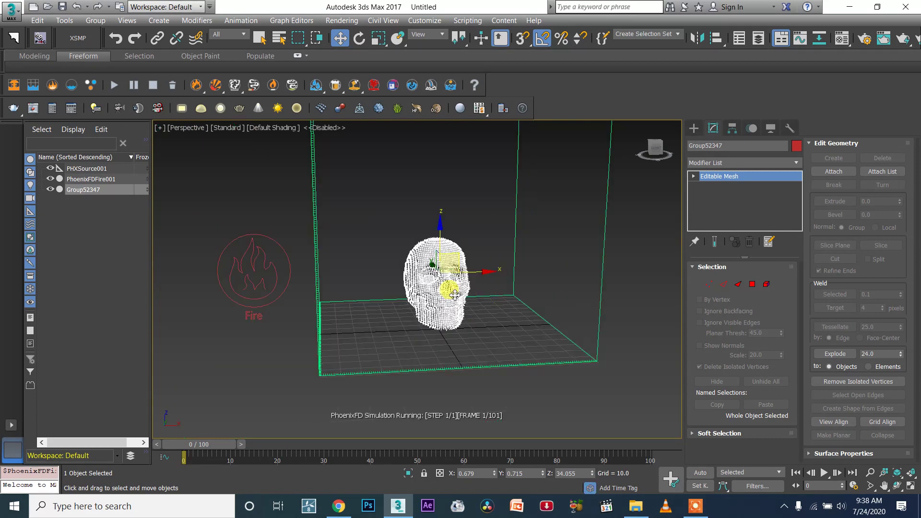
scroll(527, 270, "up", 2)
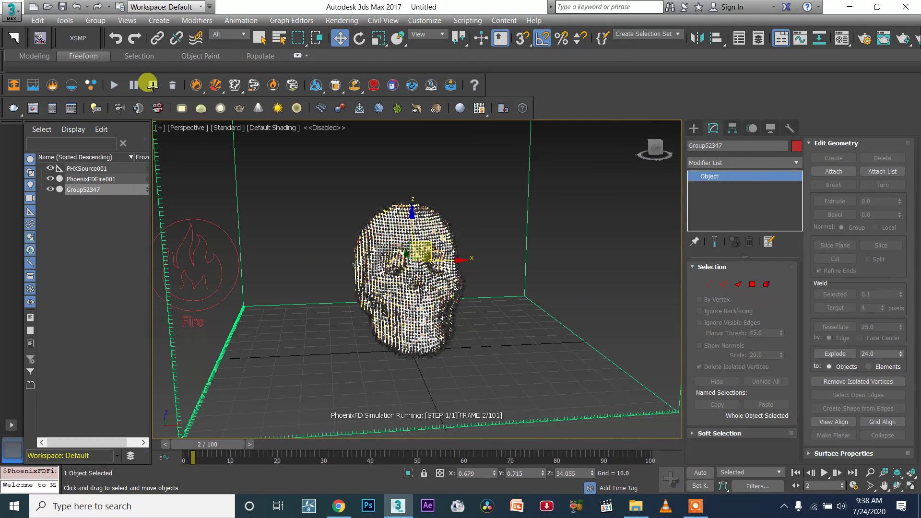
left_click(151, 85)
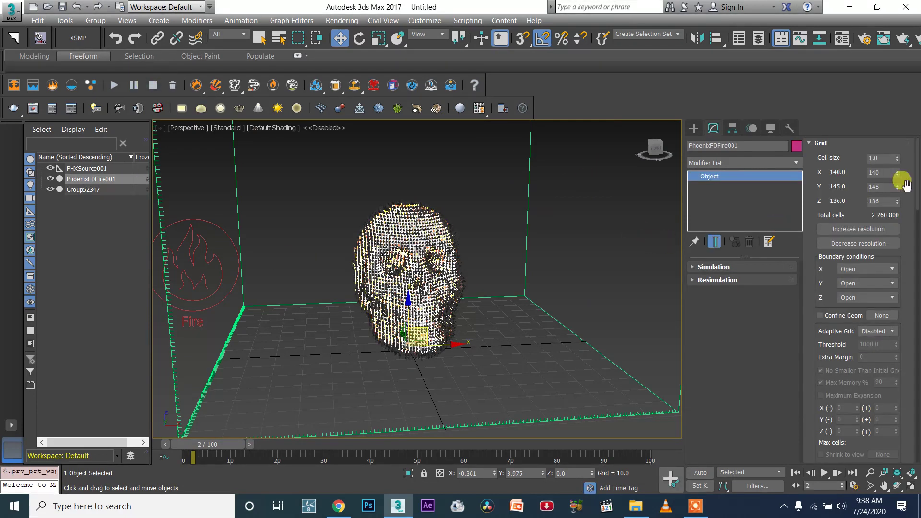
- Enable the fire simulator's Velocity output channel and turn on its GPU preview in the viewport
left_click_drag(916, 199, 898, 331)
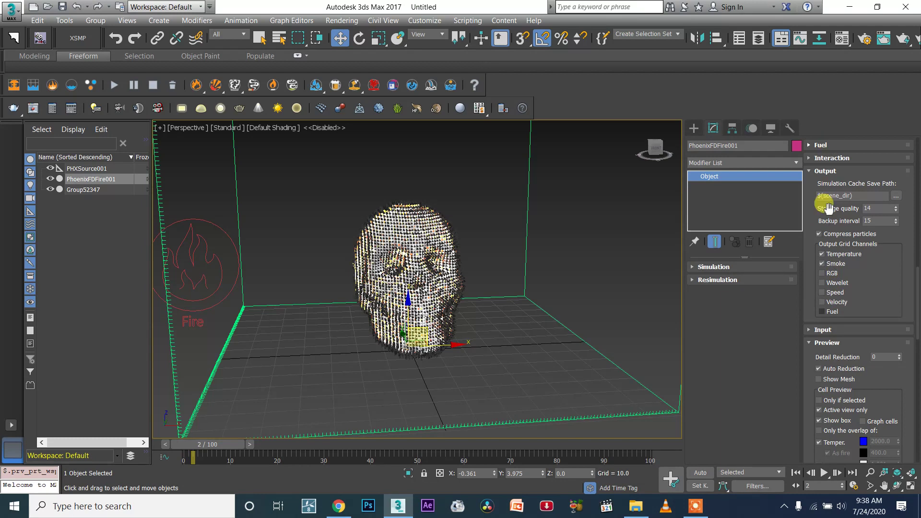
left_click(837, 306)
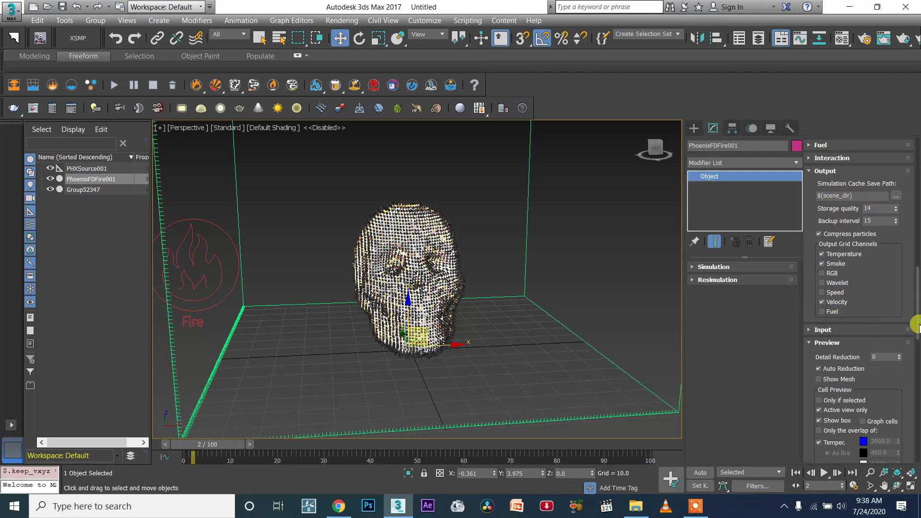
left_click_drag(917, 324, 898, 353)
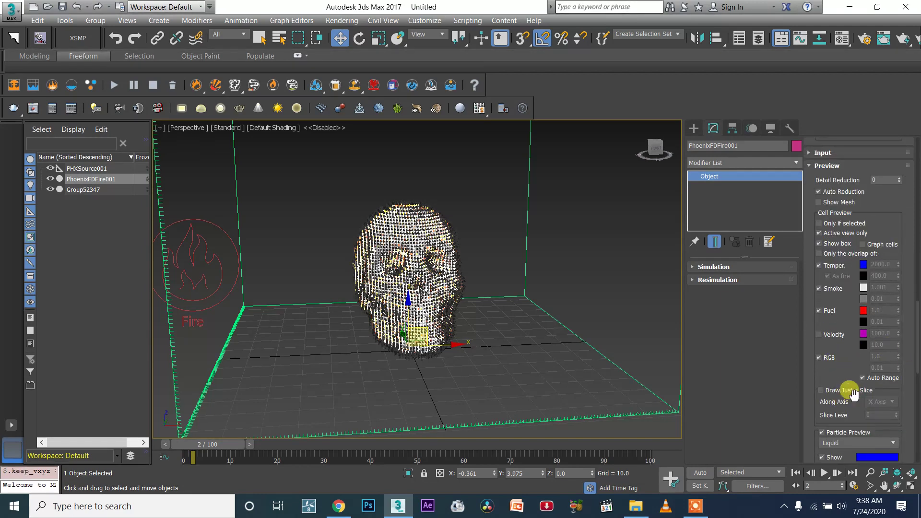
left_click_drag(852, 393, 852, 343)
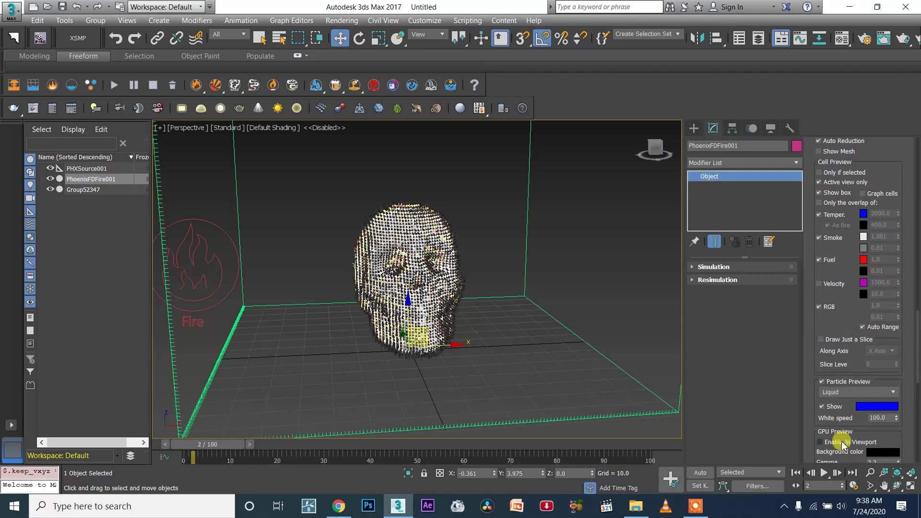
left_click_drag(915, 387, 901, 375)
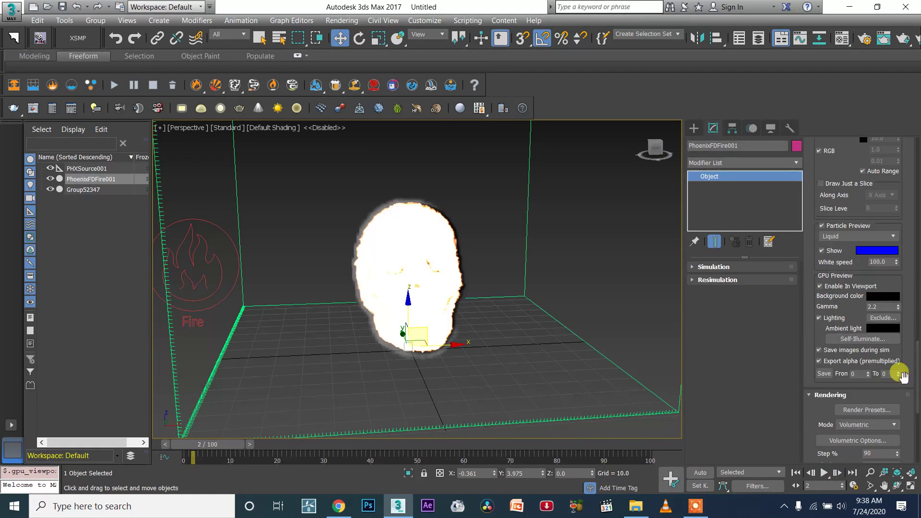
- Rerun the PhoenixFD simulation, inspect the fire around the skull from several angles, and stop it at about frame 7
left_click(114, 85)
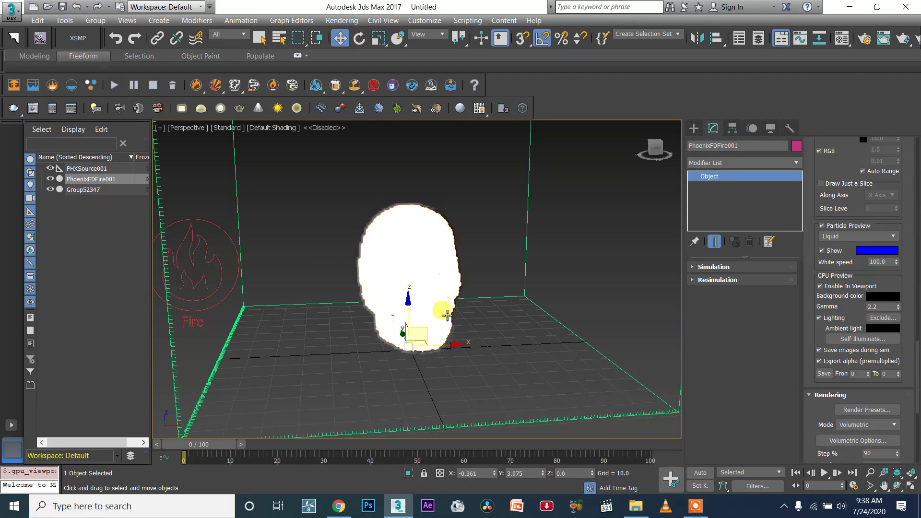
scroll(439, 304, "down", 3)
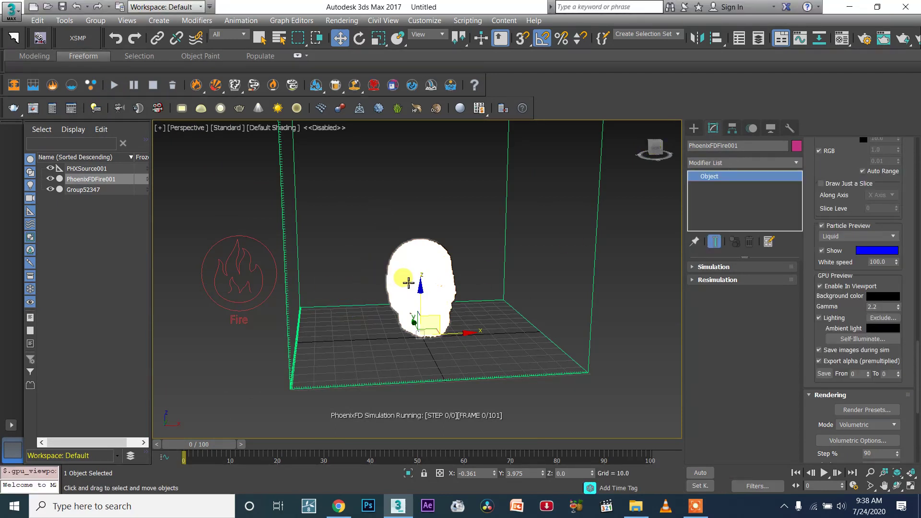
scroll(409, 283, "down", 3)
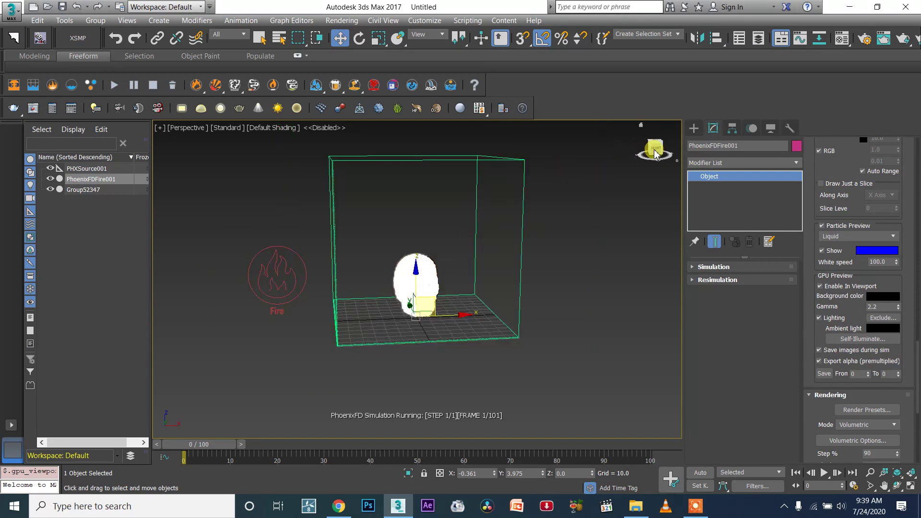
mouse_move(656, 152)
left_mouse_down()
mouse_move(678, 132)
mouse_move(634, 139)
mouse_move(636, 163)
mouse_move(661, 153)
left_mouse_up()
scroll(438, 266, "up", 5)
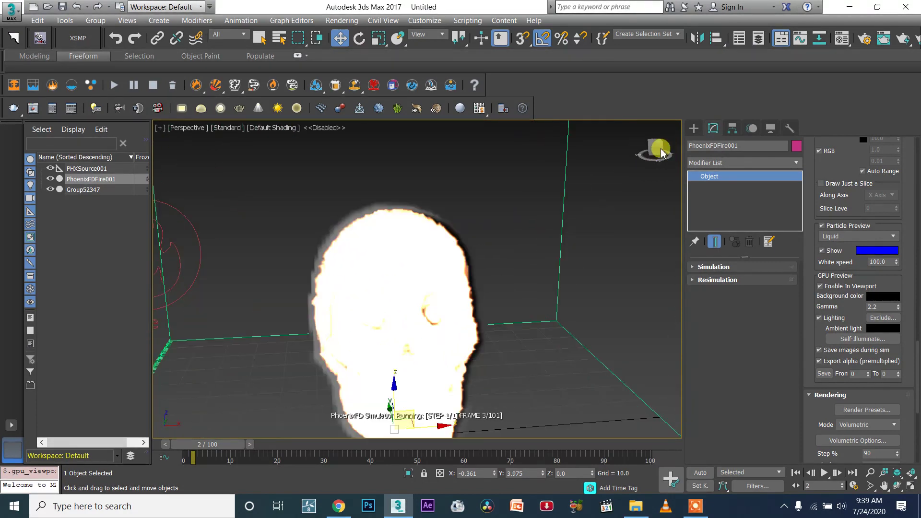
scroll(671, 172, "down", 3)
left_click_drag(655, 153, 623, 153)
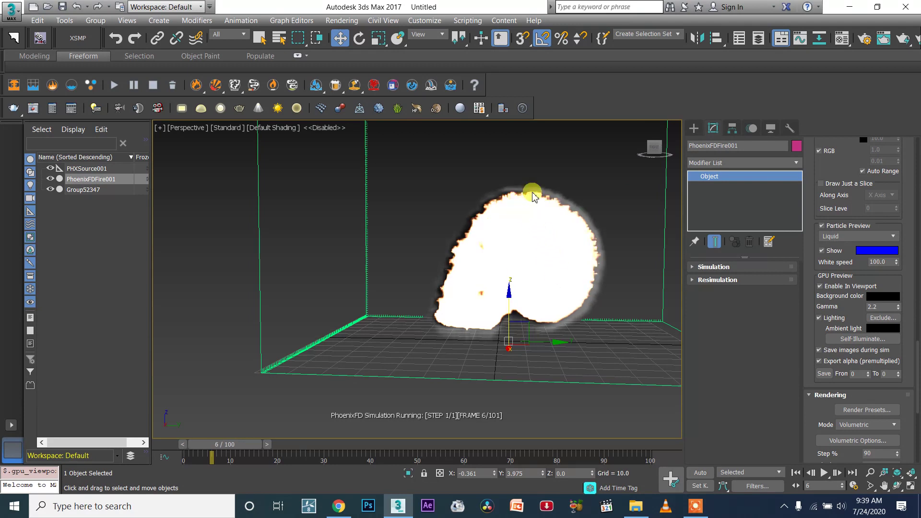
left_click_drag(652, 145, 678, 147)
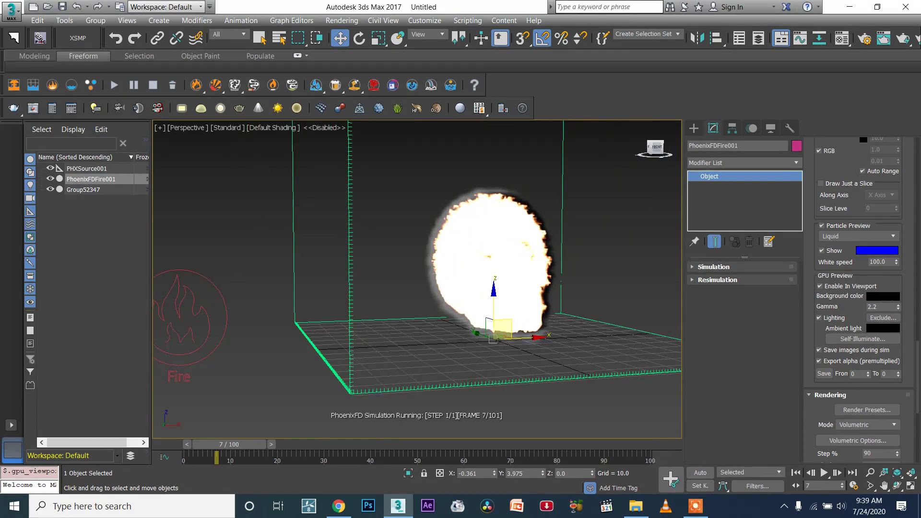
left_click(153, 85)
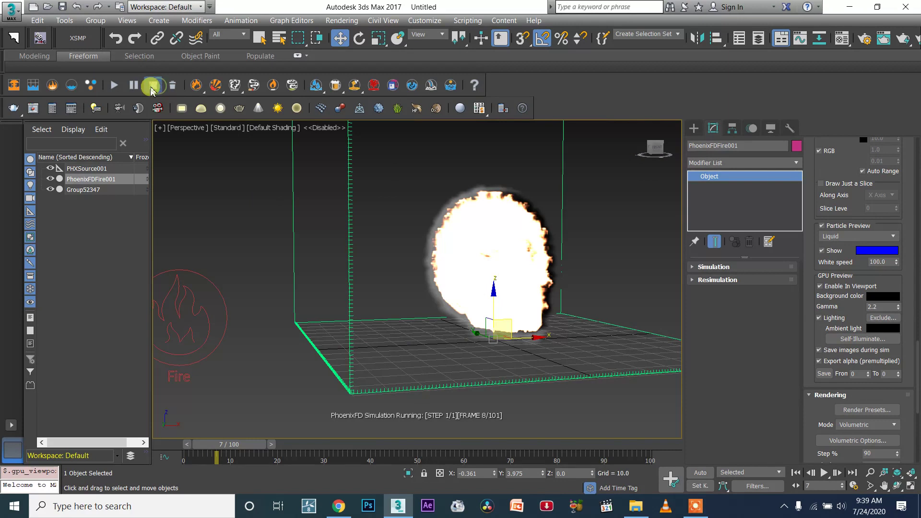
- Collapse the fire simulator's expanded settings sections, including Dynamics, Output, Preview, Rendering and Grid
mouse_move(656, 156)
left_mouse_down()
mouse_move(679, 157)
mouse_move(658, 153)
left_mouse_up()
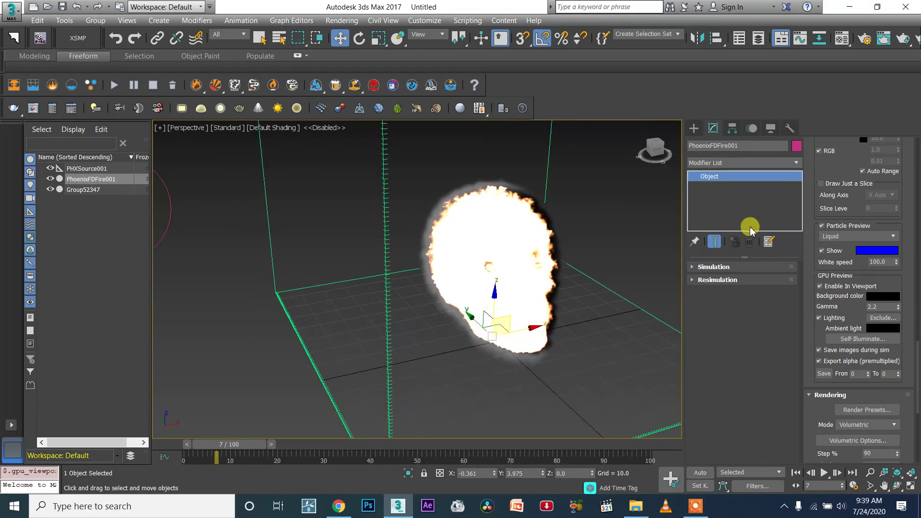
left_click_drag(812, 160, 792, 418)
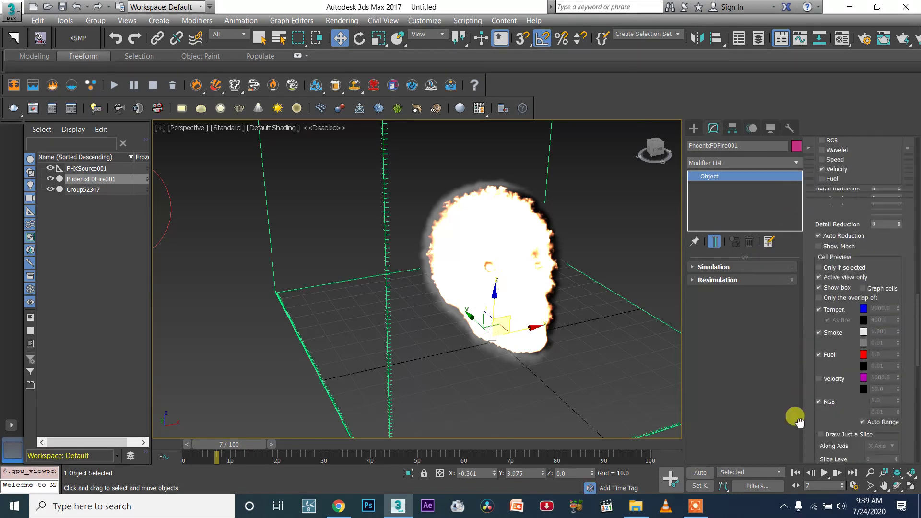
left_click_drag(856, 179, 853, 402)
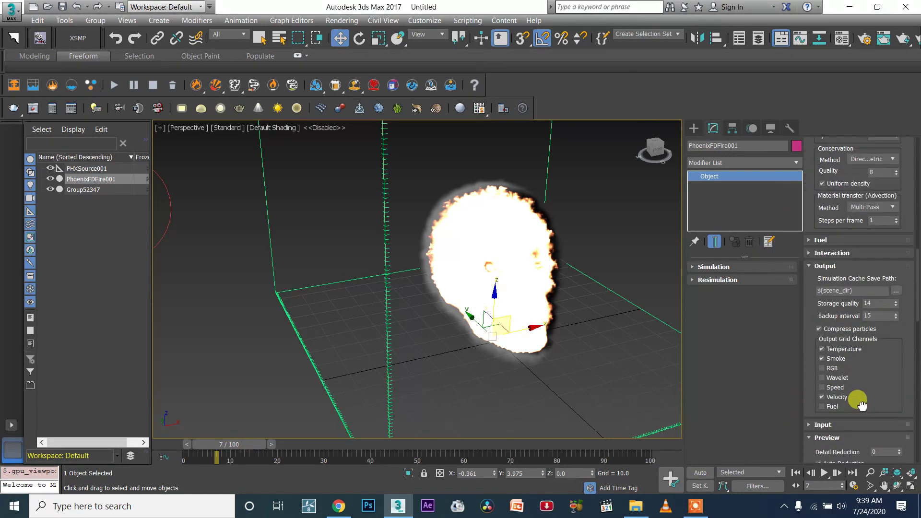
scroll(874, 248, "up", 8)
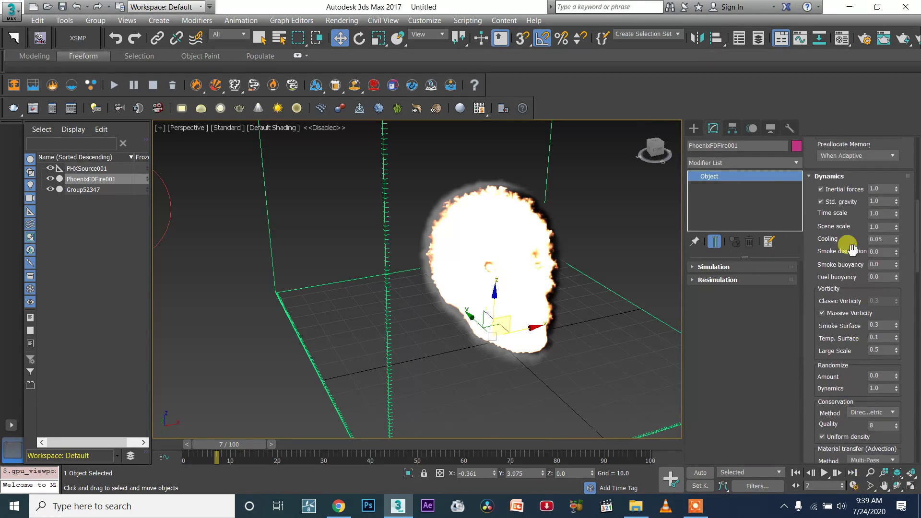
left_click(839, 176)
left_click(837, 219)
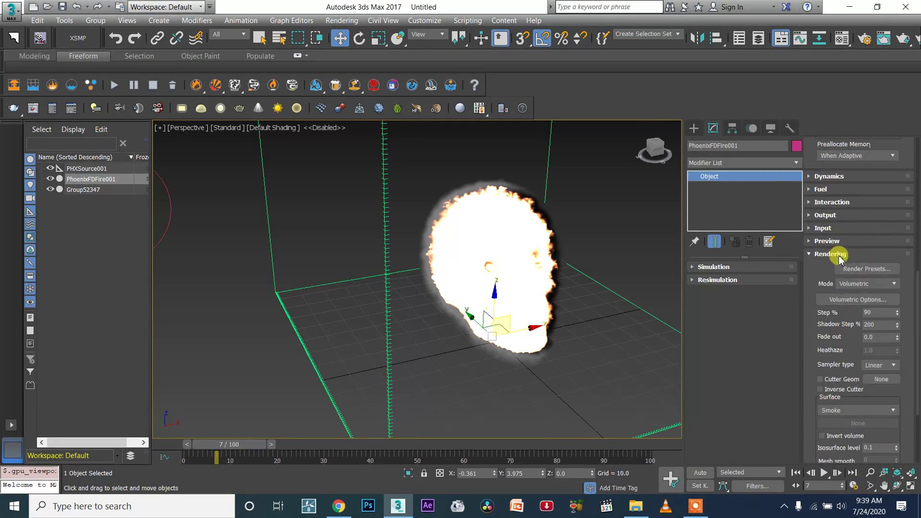
left_click(838, 254)
scroll(839, 226, "up", 5)
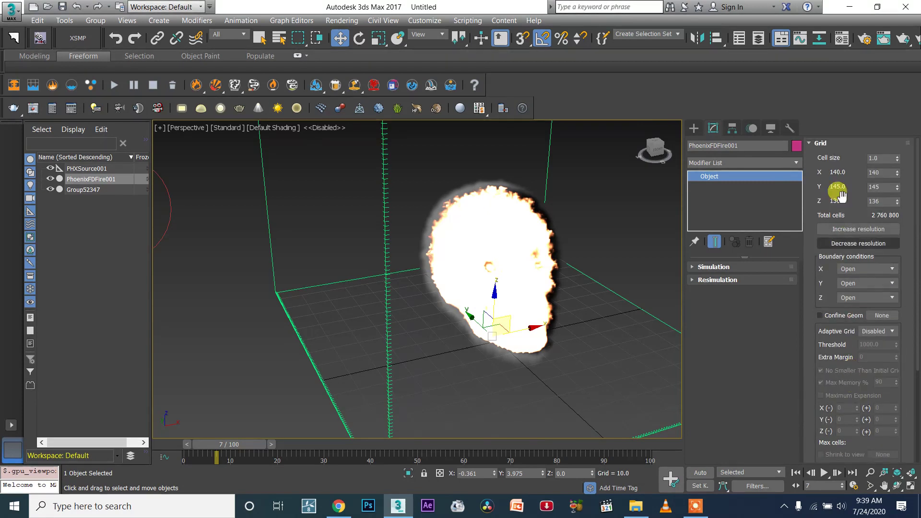
left_click(819, 144)
middle_click_drag(612, 251, 562, 234)
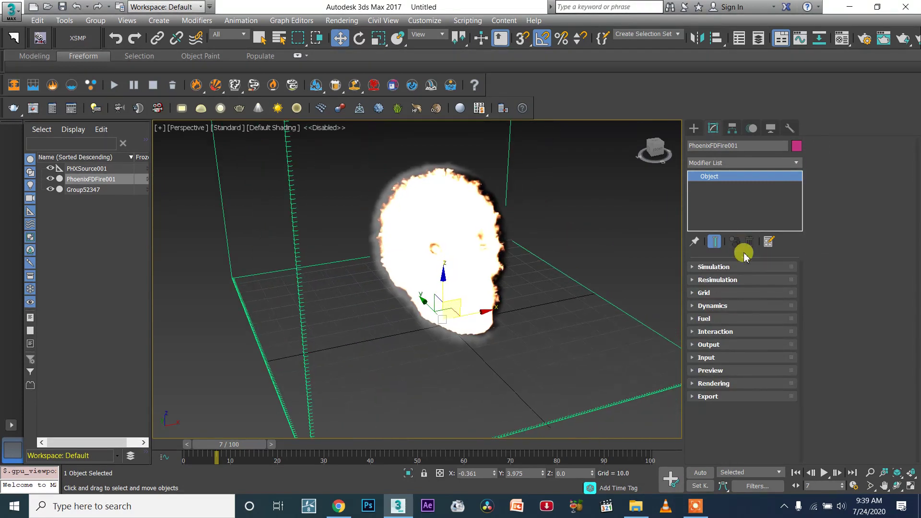
- Set the fire simulator's Adaptive Grid to Temperature with an Extra Margin of 5
left_click(712, 306)
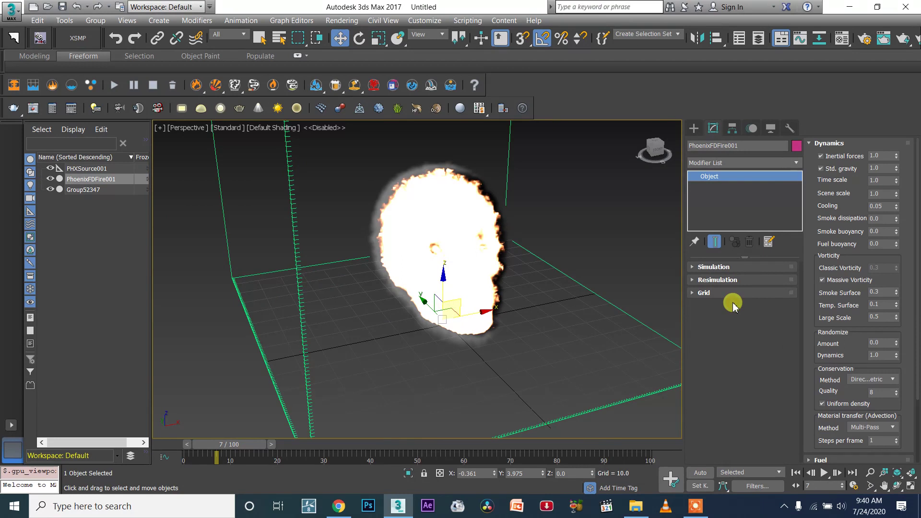
left_click(812, 144)
left_click(741, 292)
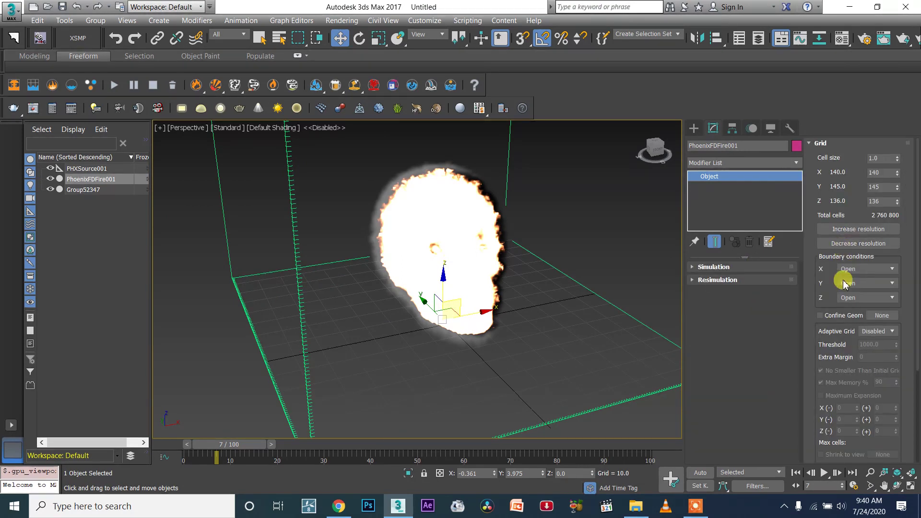
left_click(862, 331)
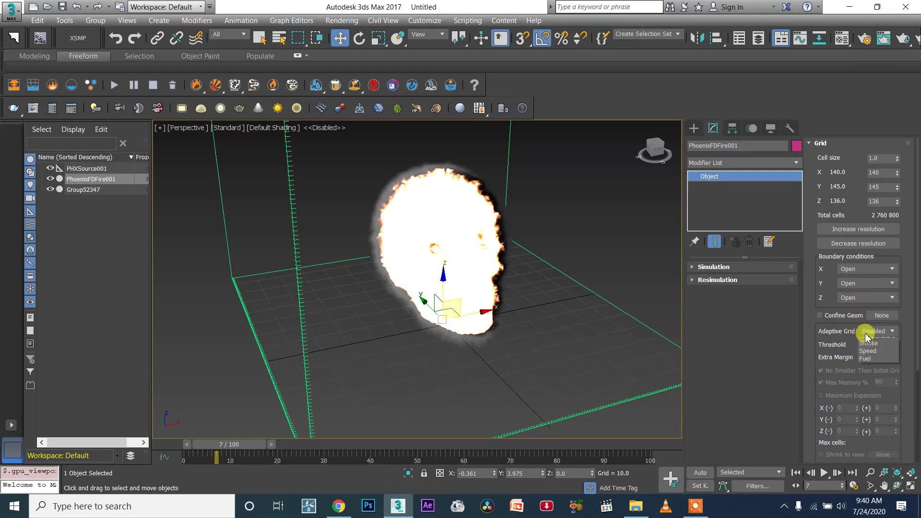
left_click(871, 350)
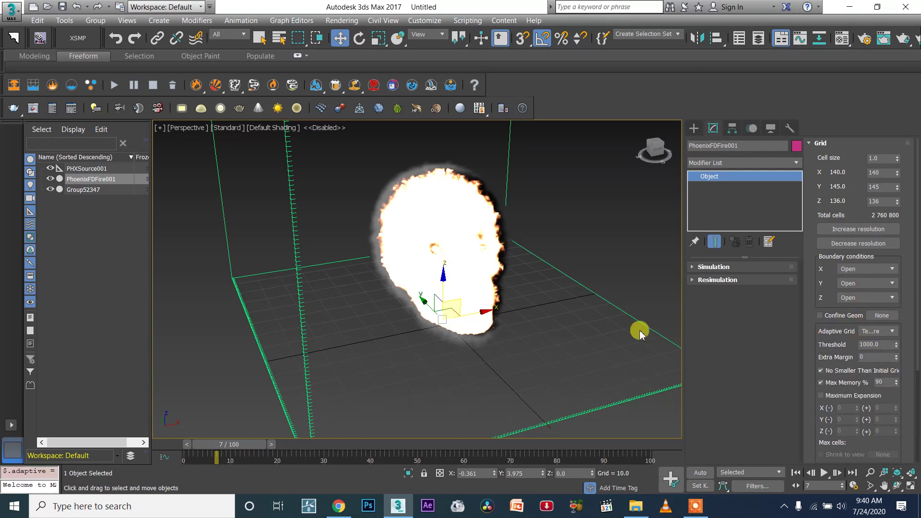
scroll(423, 250, "down", 2)
middle_click_drag(447, 249, 451, 289)
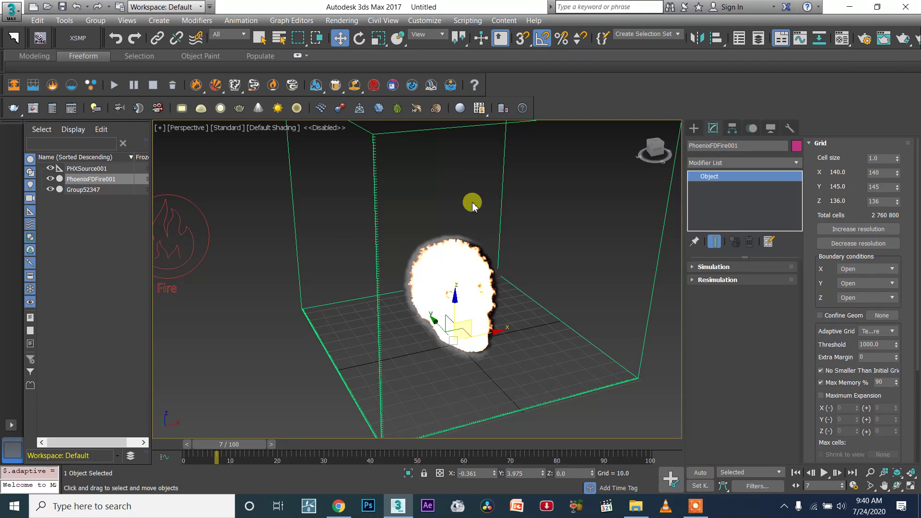
scroll(450, 255, "down", 3)
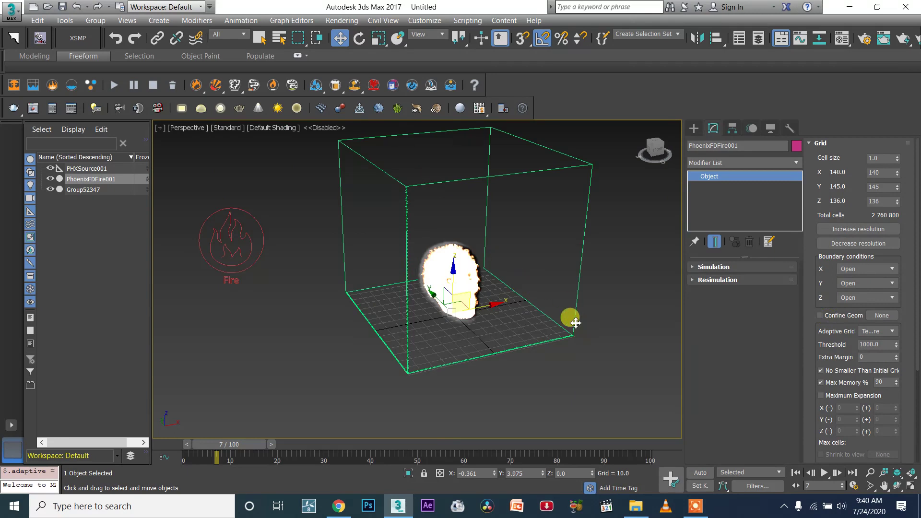
left_click(870, 357)
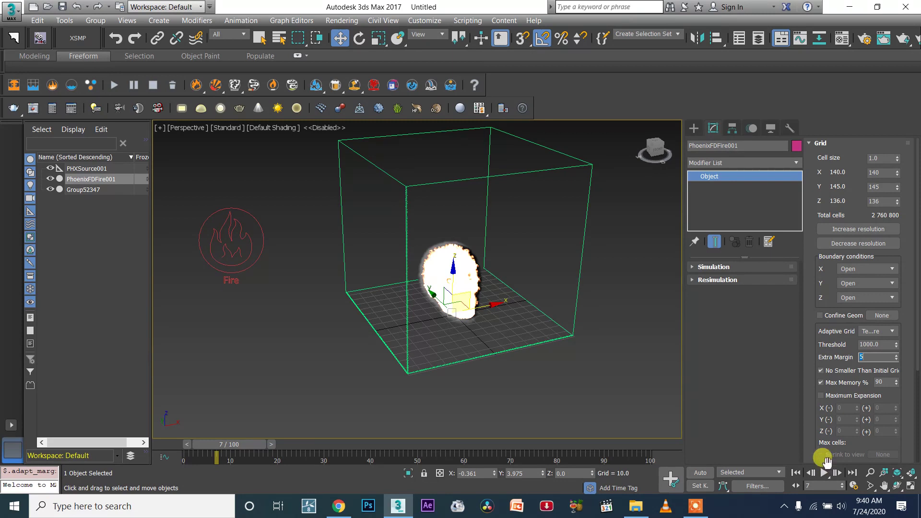
- Set the simulation grid's cell size to 2.0 and check the coarser grid around the skull
left_click(874, 158)
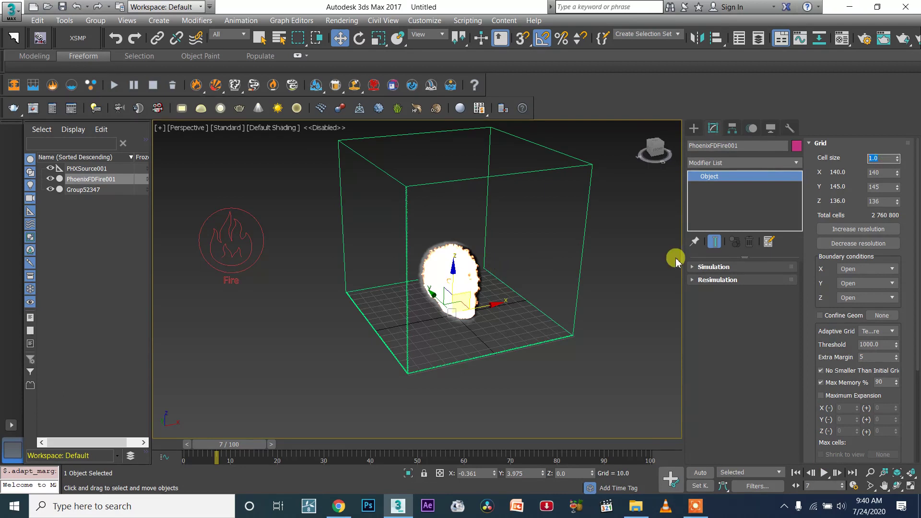
key("Return")
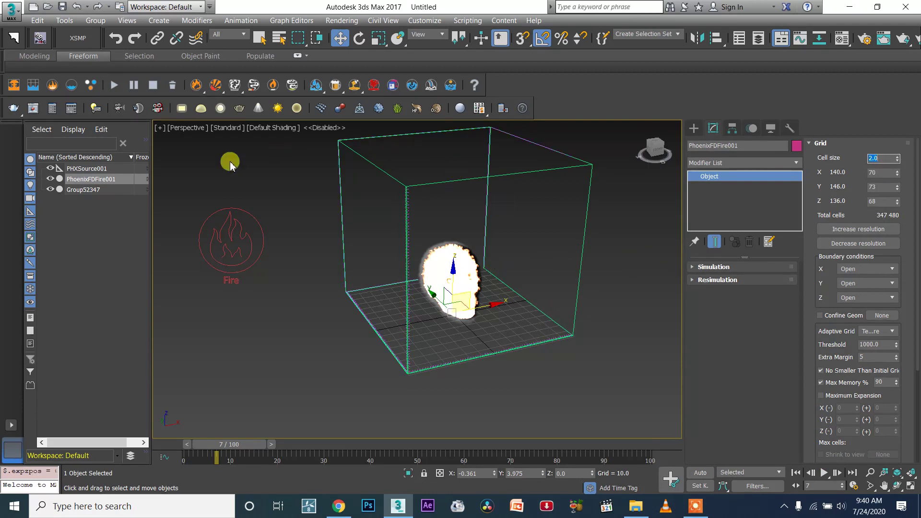
scroll(420, 321, "up", 4)
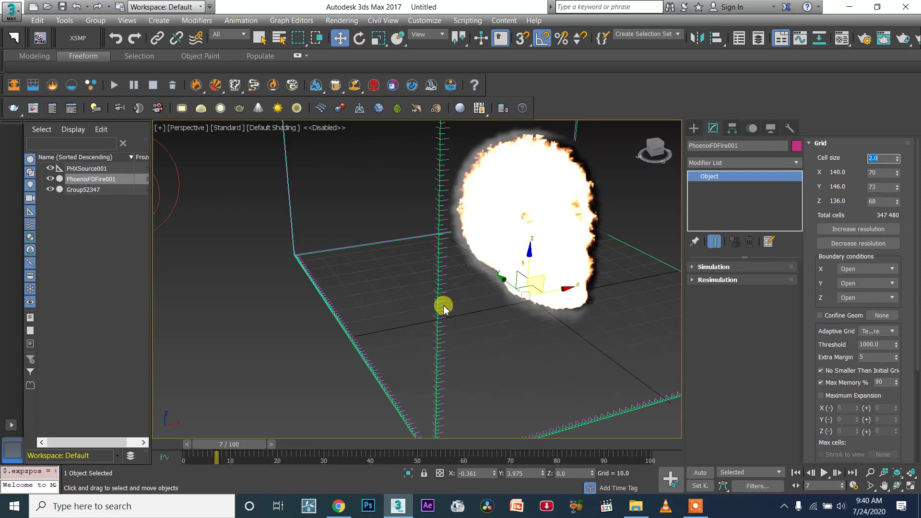
scroll(531, 356, "down", 6)
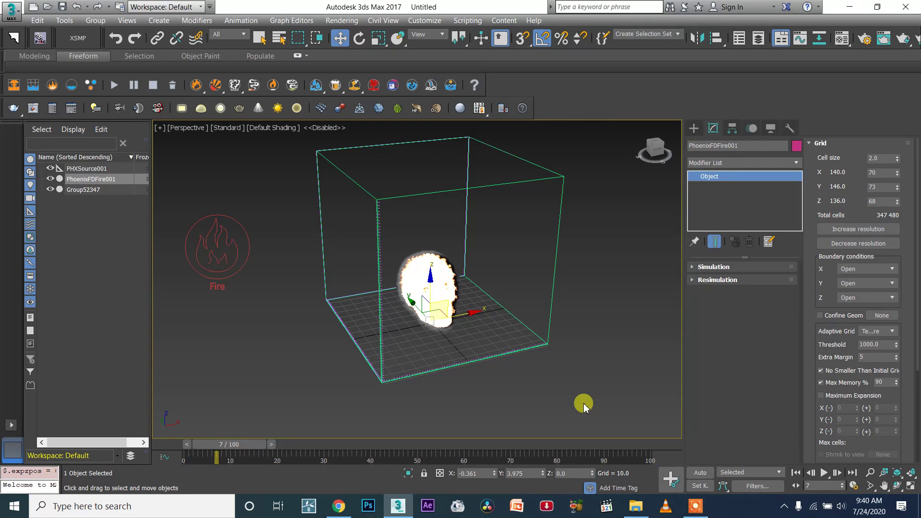
- Set the Phoenix fire source's Outgoing Velocity to 40.0 and disable its Smoke emission
left_click(235, 255)
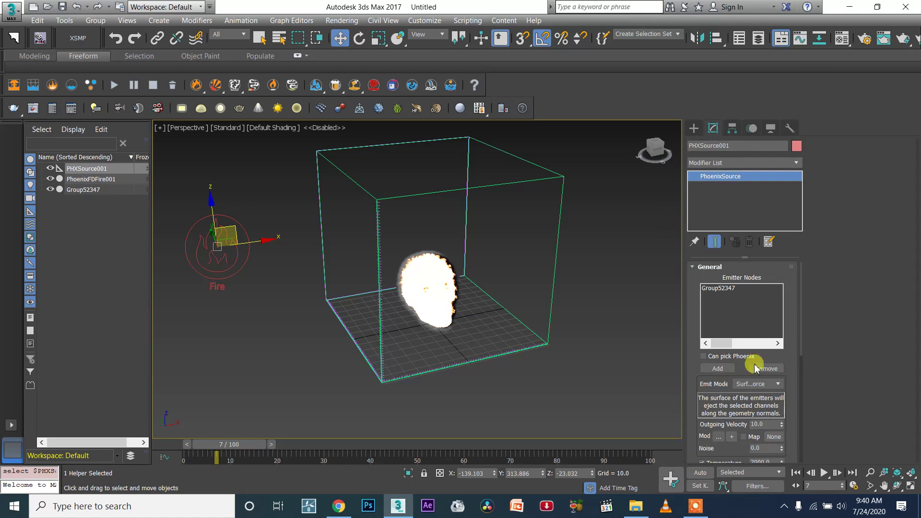
double_click(768, 422)
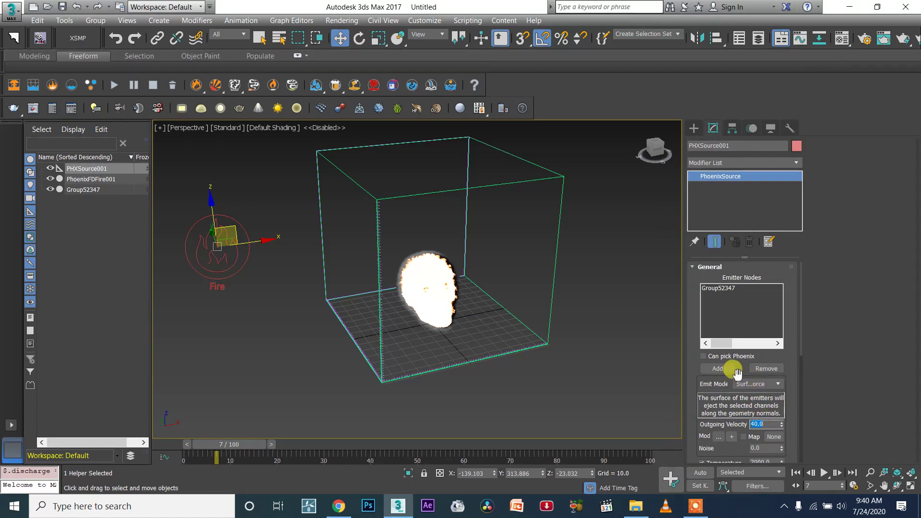
left_click_drag(803, 323, 798, 353)
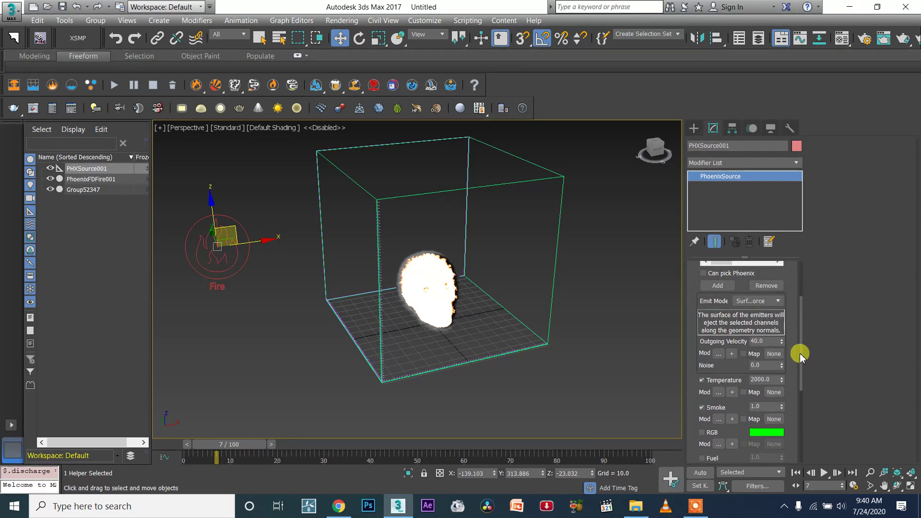
left_click(703, 408)
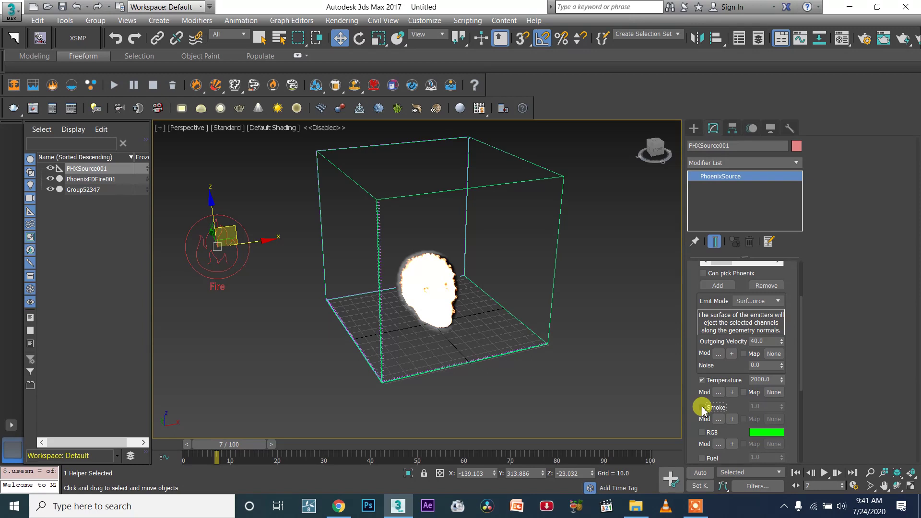
- Run a PhoenixFD test simulation, view the flames from the front and at an angle, and stop it at about frame 16
left_click(118, 86)
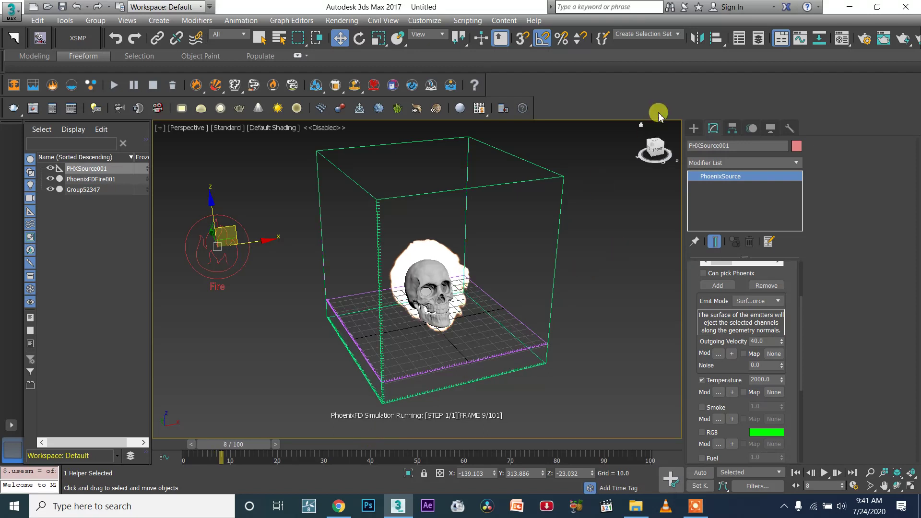
left_click(656, 148)
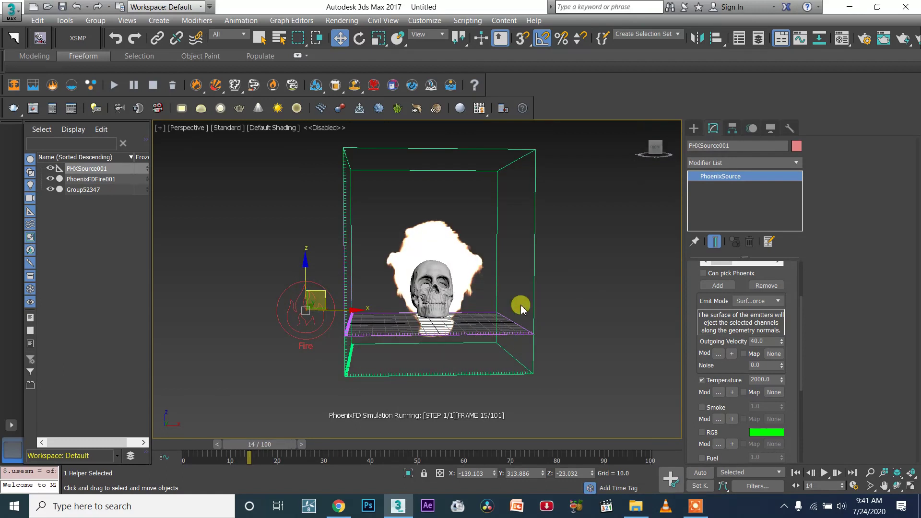
left_click(154, 86)
middle_click_drag(527, 302, 524, 342)
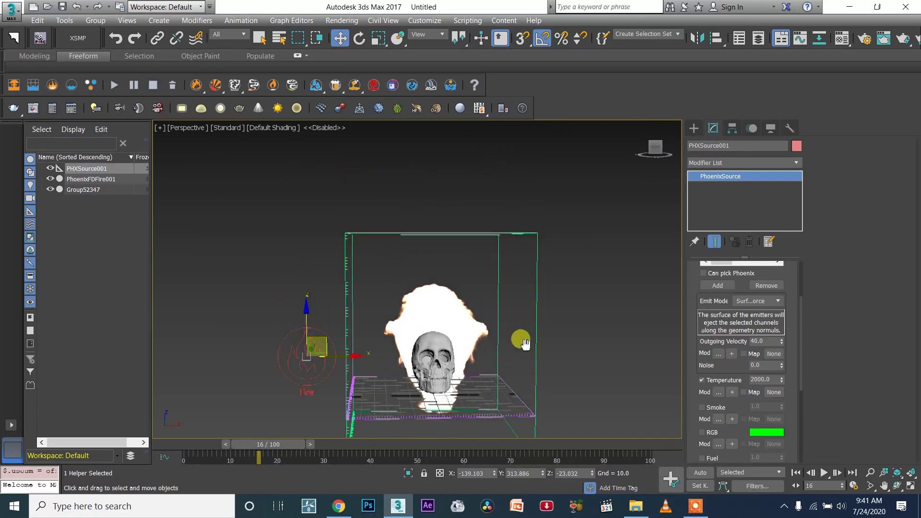
left_click_drag(653, 148, 597, 190)
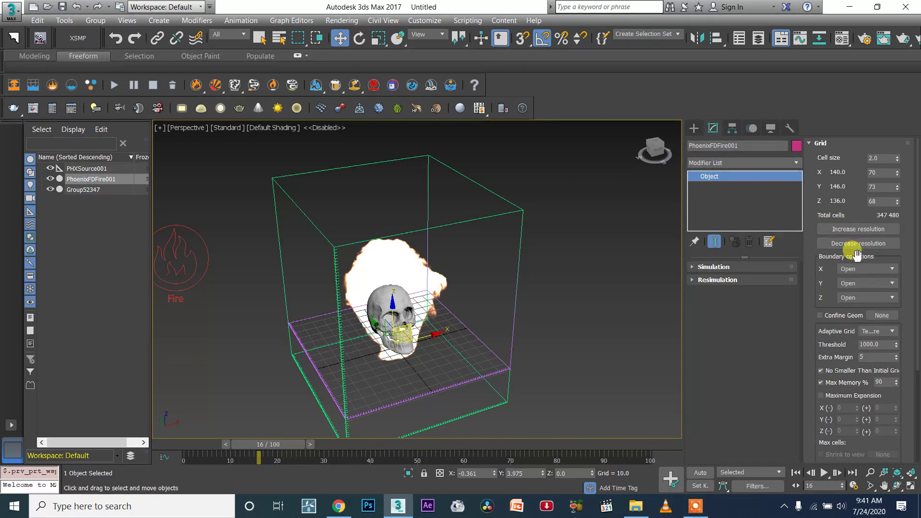
- Disable the fire simulator's Adaptive Grid and make the container taller by raising its Z grid size to 97 cells
left_click(867, 331)
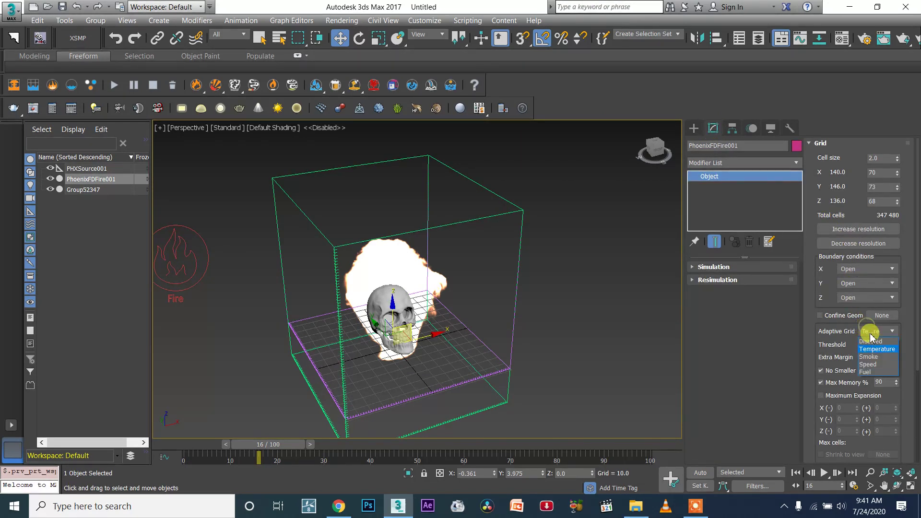
left_click(870, 341)
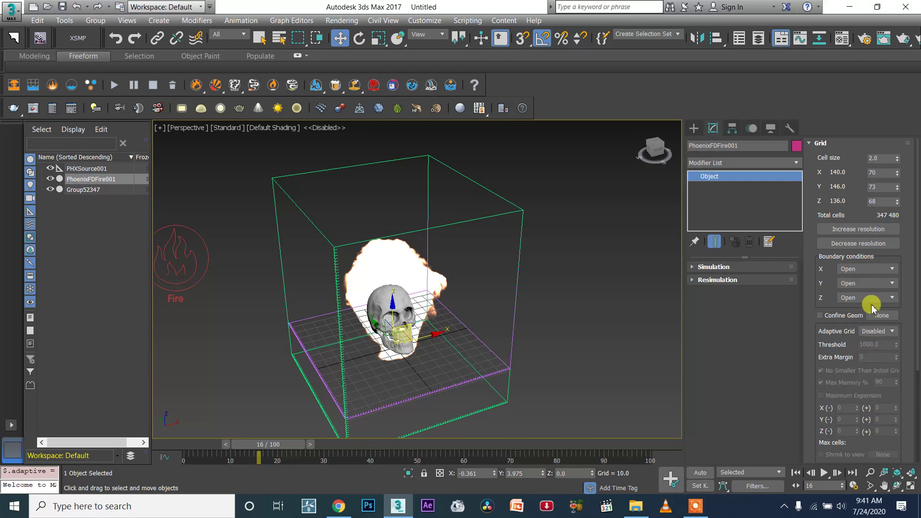
middle_click_drag(511, 258, 505, 248)
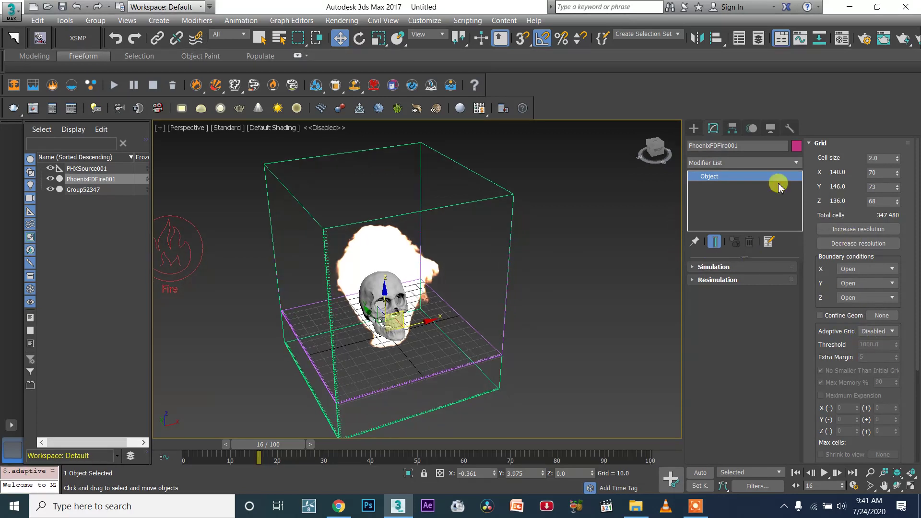
left_click_drag(897, 201, 892, 179)
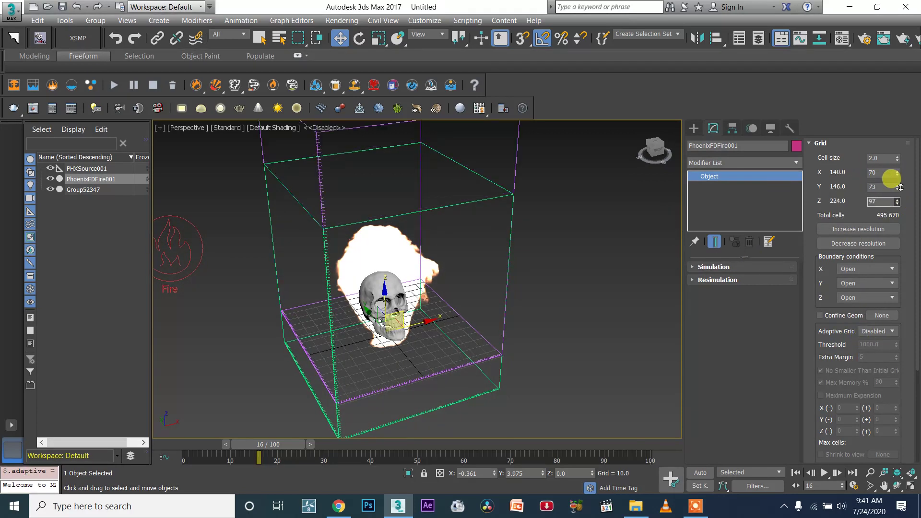
middle_click_drag(555, 226, 565, 252)
left_click(653, 152)
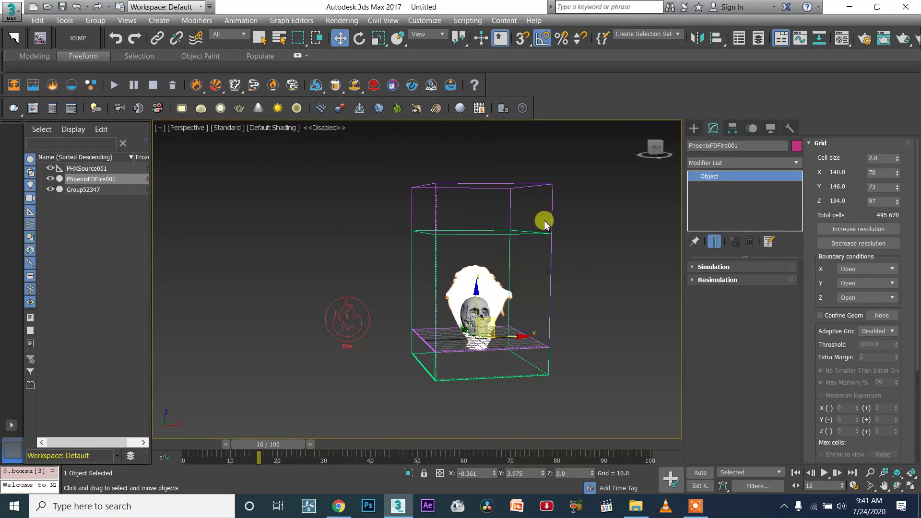
- Run a PhoenixFD test simulation in the taller container, view the flames close up and from a distance, and stop it at about frame 35
left_click(116, 85)
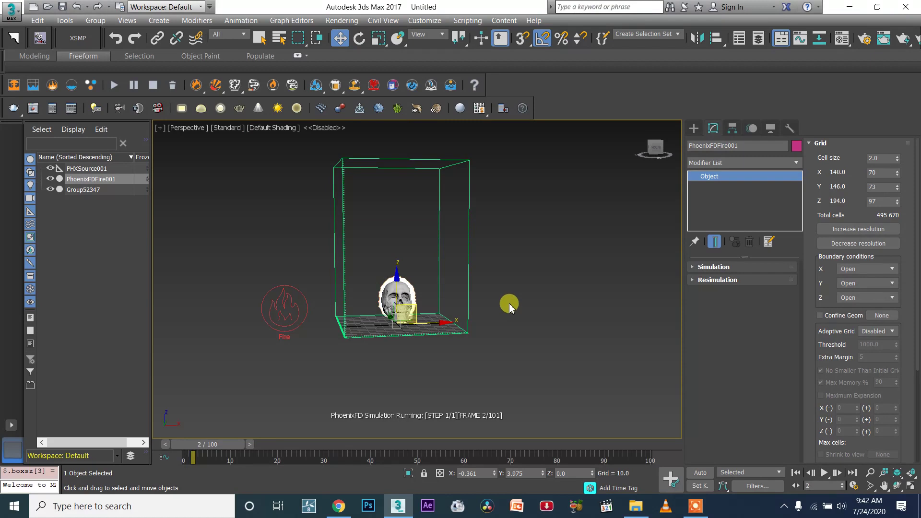
scroll(400, 331, "up", 5)
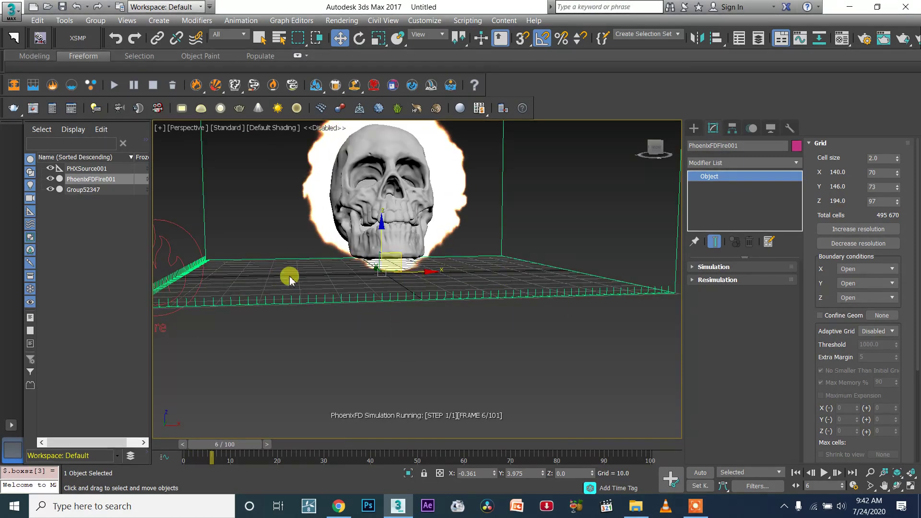
middle_click_drag(477, 233, 598, 235, "alt")
scroll(593, 229, "down", 3)
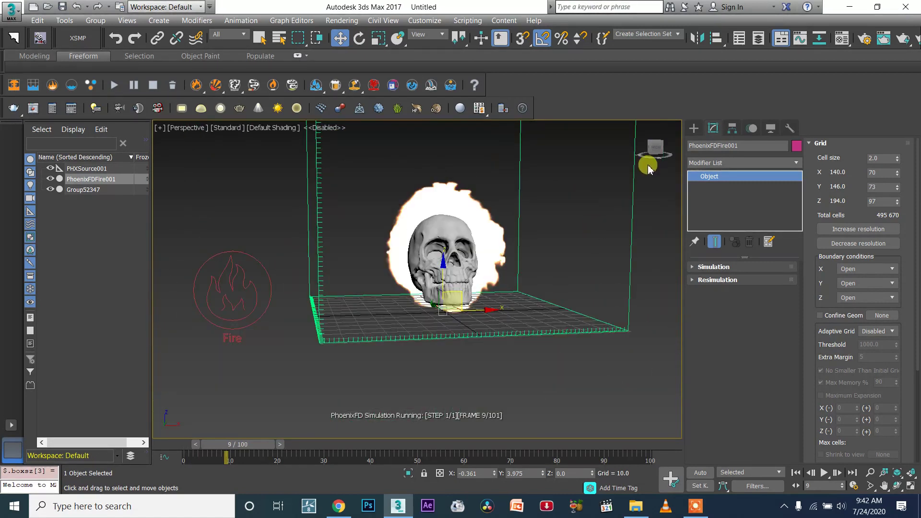
mouse_move(658, 153)
left_mouse_down()
mouse_move(708, 152)
mouse_move(658, 154)
left_mouse_up()
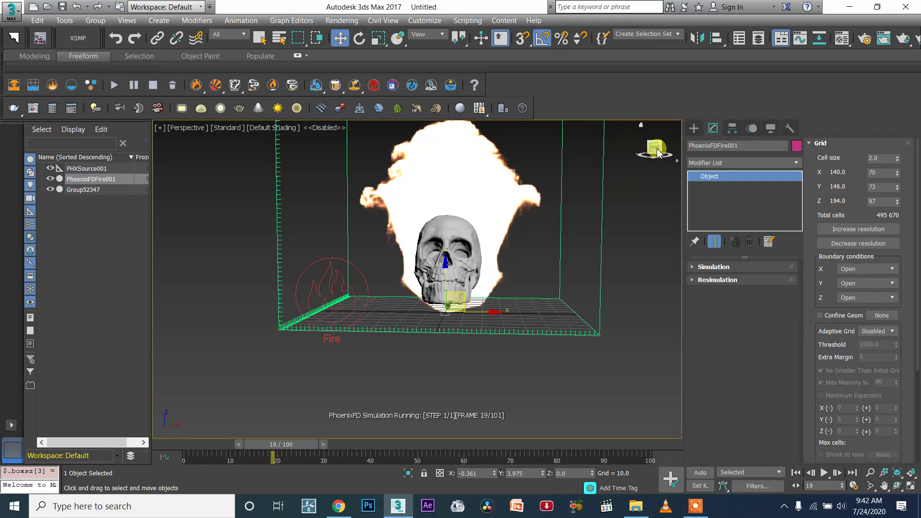
scroll(603, 205, "down", 5)
middle_click_drag(580, 231, 593, 199)
mouse_move(652, 148)
left_mouse_down()
mouse_move(624, 153)
mouse_move(653, 150)
left_mouse_up()
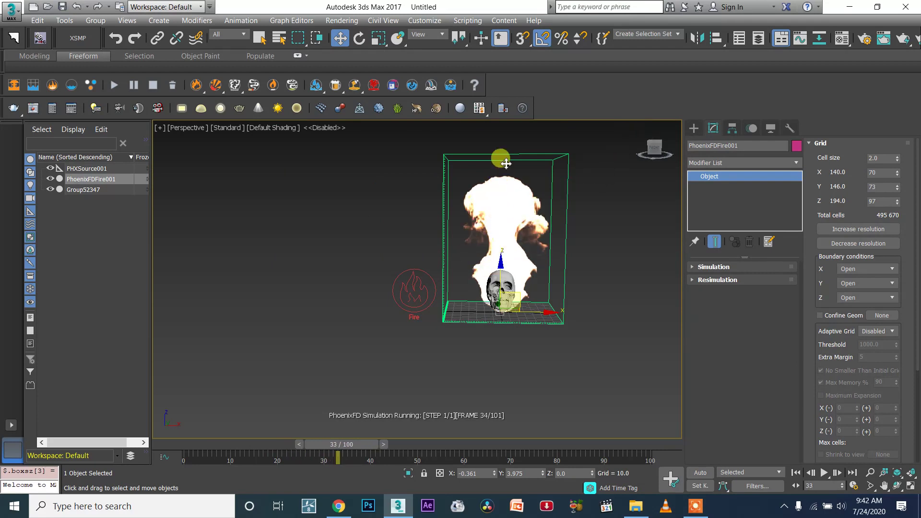
left_click(153, 85)
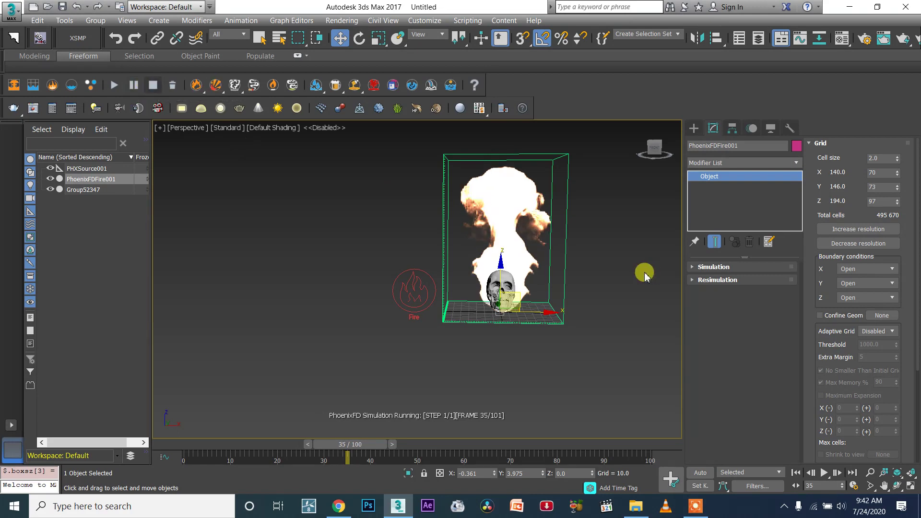
scroll(504, 238, "up", 3)
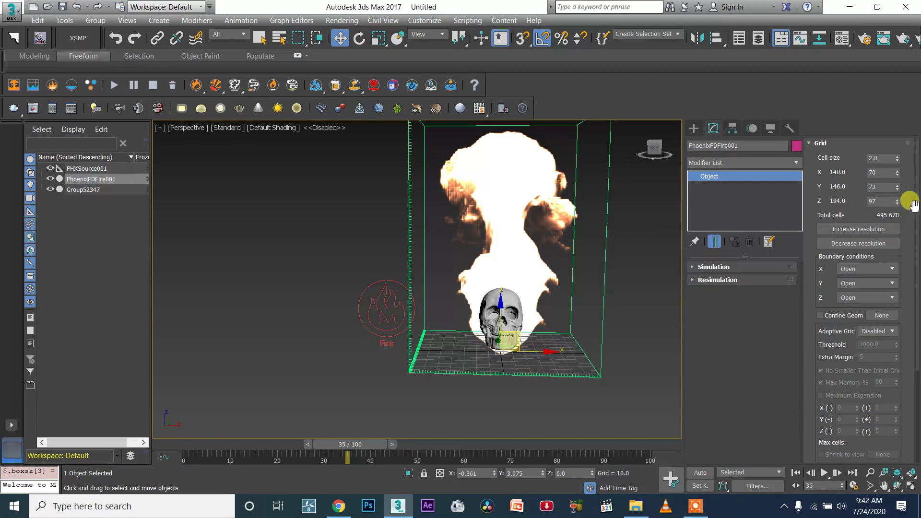
- Set the fire simulator's Cooling to 0.3 and its Randomize Amount to 0.3 in the Dynamics settings
left_click(819, 144)
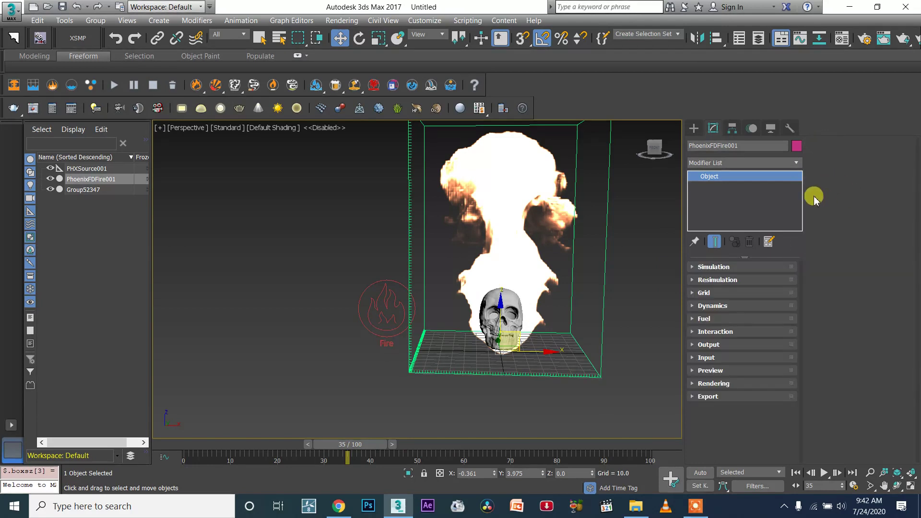
left_click(748, 306)
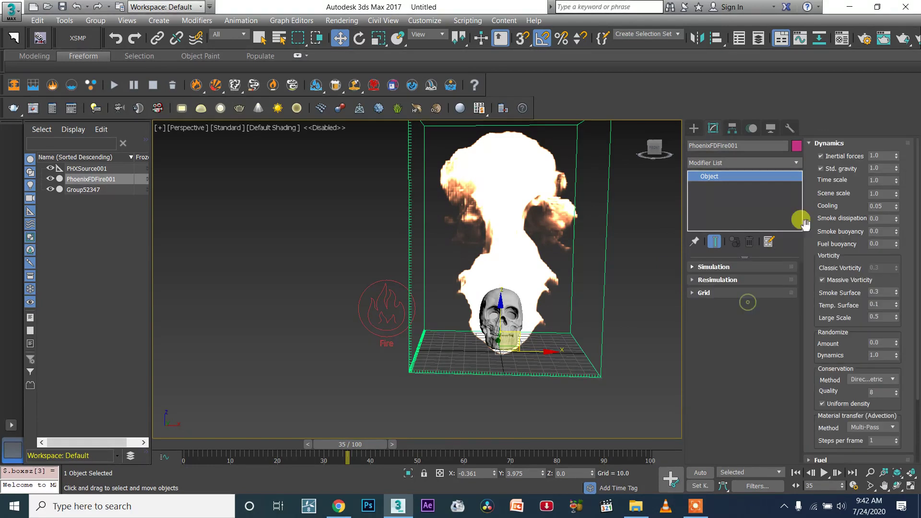
left_click(879, 206)
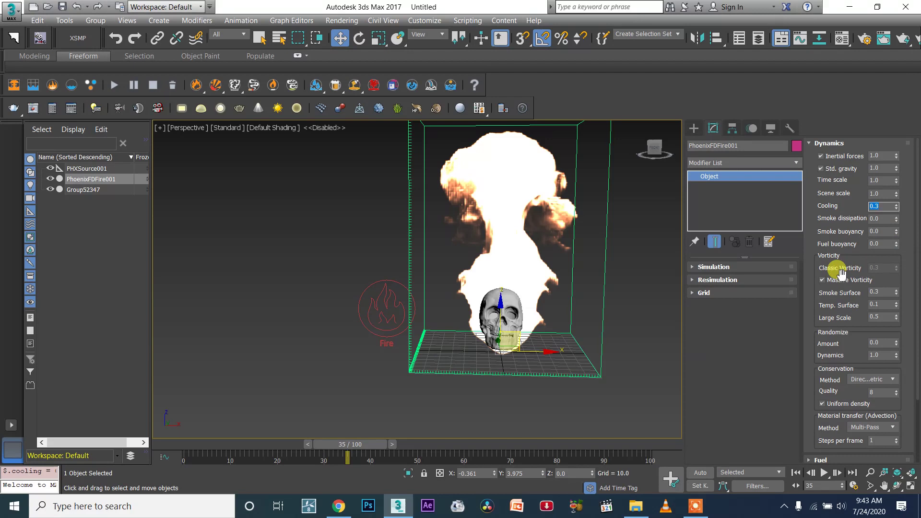
left_click_drag(851, 295, 833, 272)
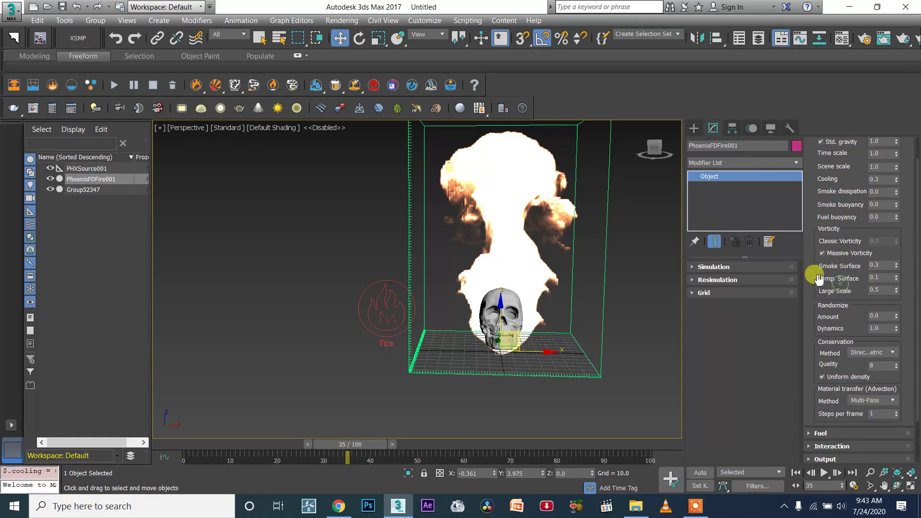
scroll(839, 282, "down", 1)
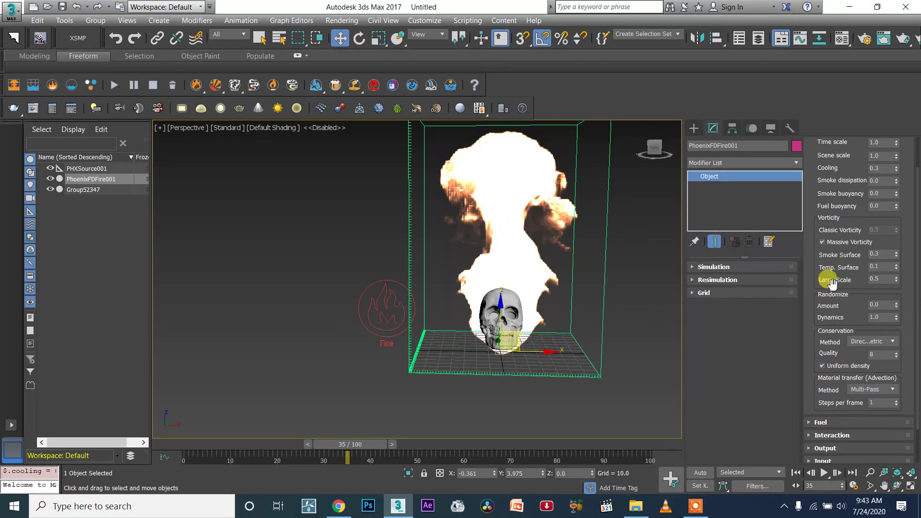
double_click(874, 305)
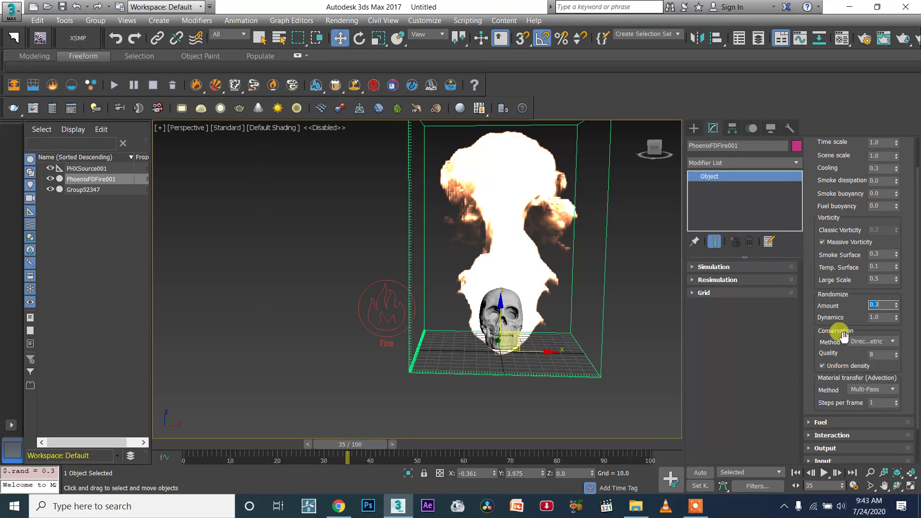
- Set the Conservation method to Buffered with Quality 32, and raise the Material transfer Steps per frame to 2
left_click(865, 341)
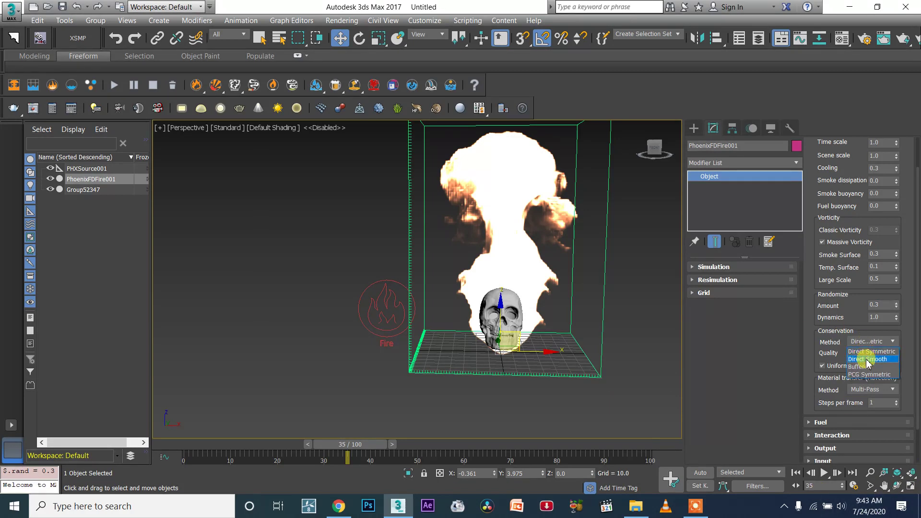
left_click(870, 367)
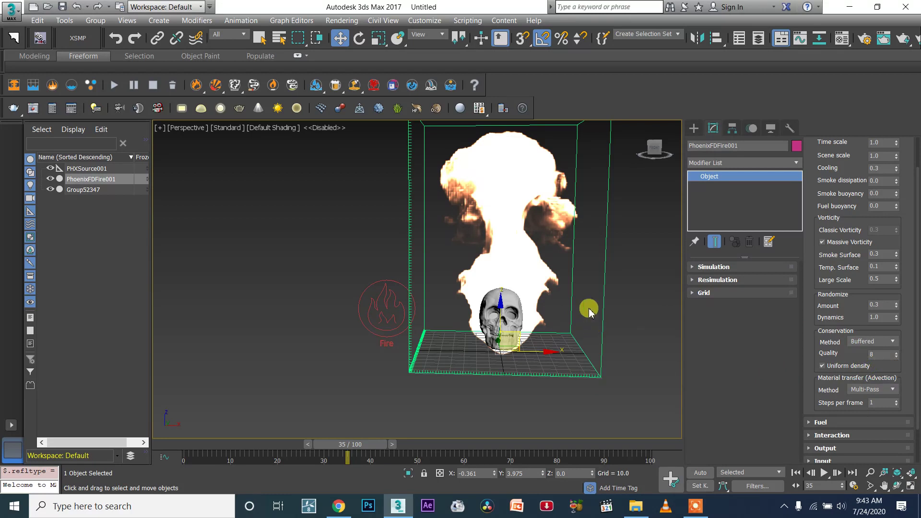
left_click(878, 354)
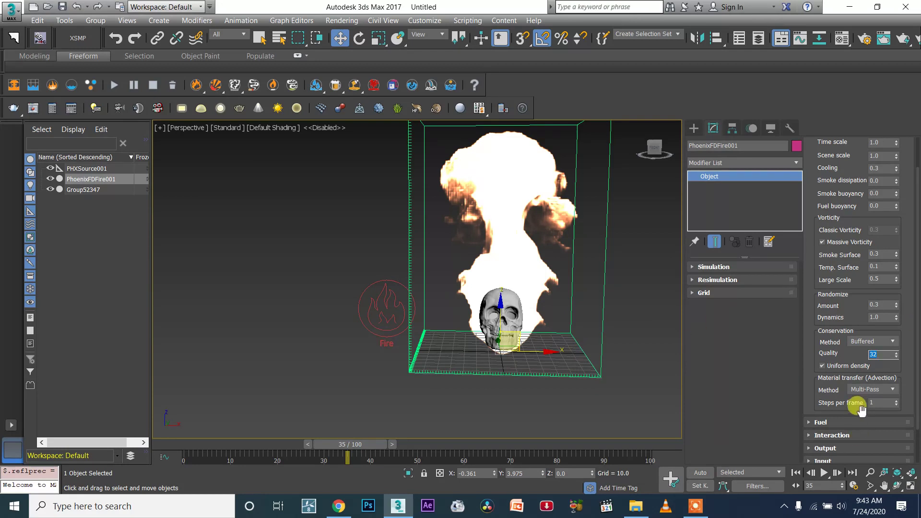
left_click(895, 400)
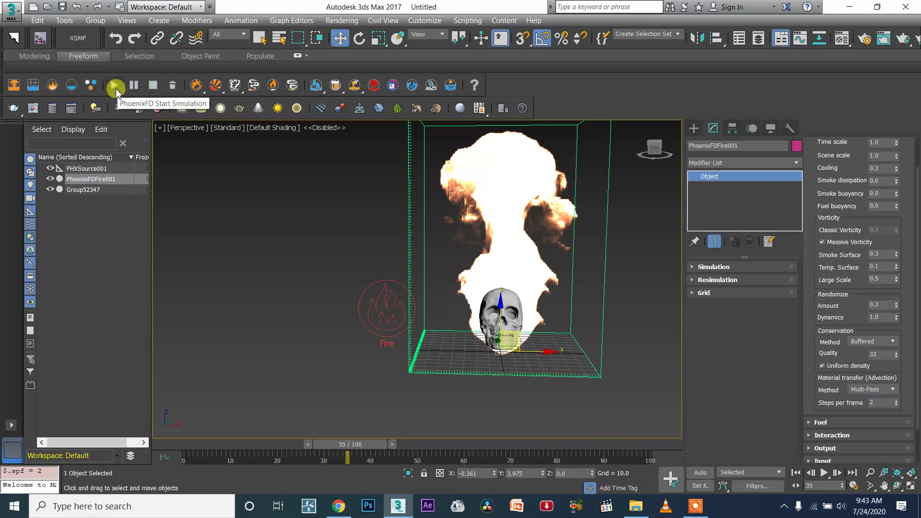
- Start a new PhoenixFD simulation and examine the early flames around the skull from the front and both sides
left_click(115, 86)
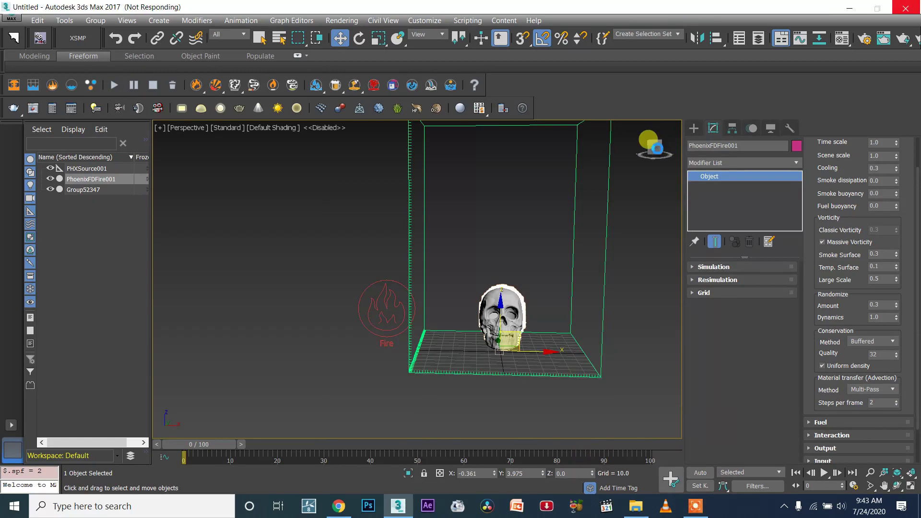
scroll(609, 216, "up", 3)
middle_click_drag(608, 215, 555, 221)
scroll(557, 223, "down", 3)
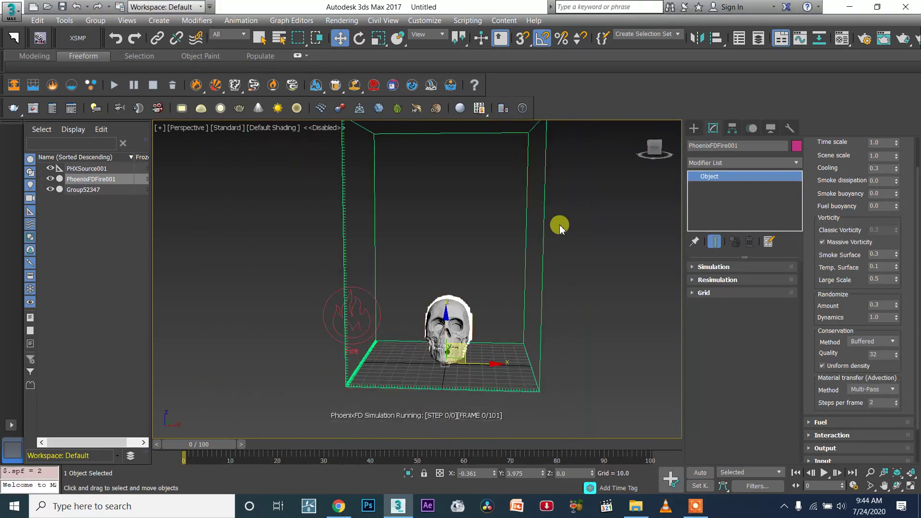
left_click_drag(655, 148, 629, 153)
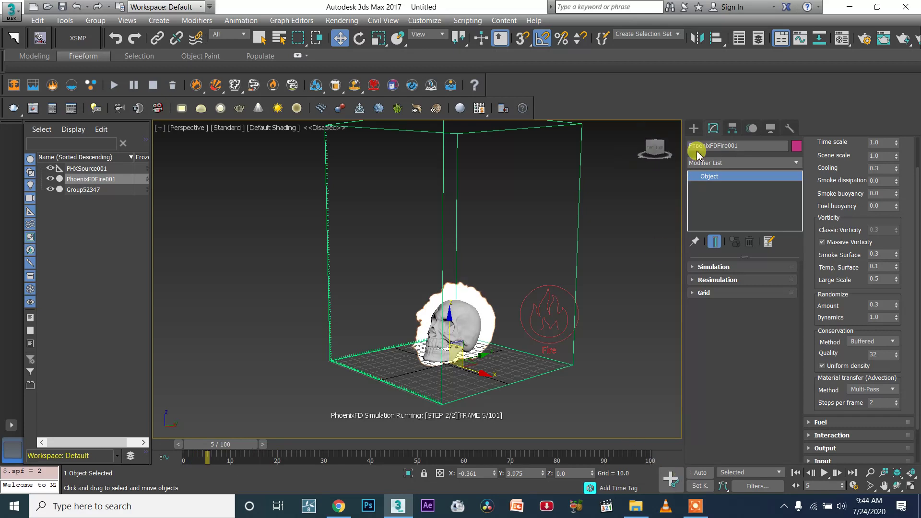
left_click_drag(660, 147, 681, 155)
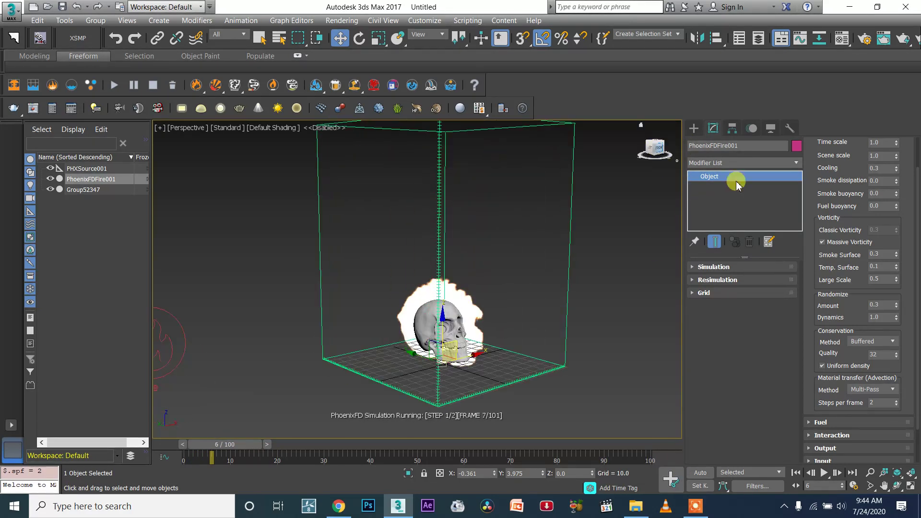
- Review the simulator's grid height and cell size, and turn the view back to the skull's front to inspect the flames
left_click(731, 294)
double_click(858, 164)
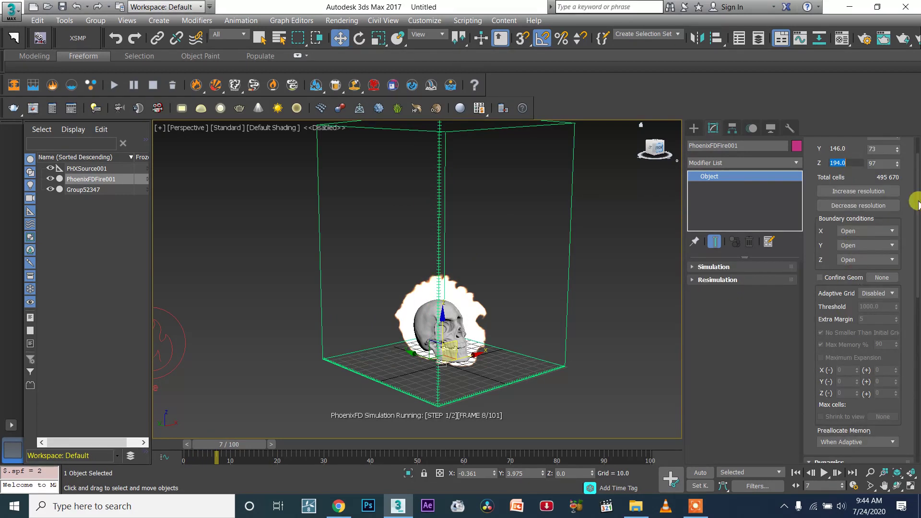
scroll(913, 174, "up", 2)
double_click(883, 158)
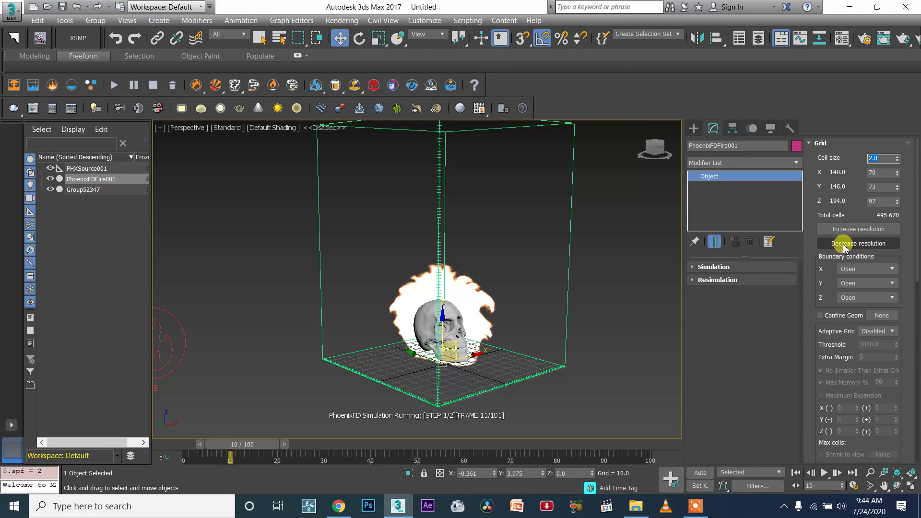
left_click_drag(661, 153, 656, 164)
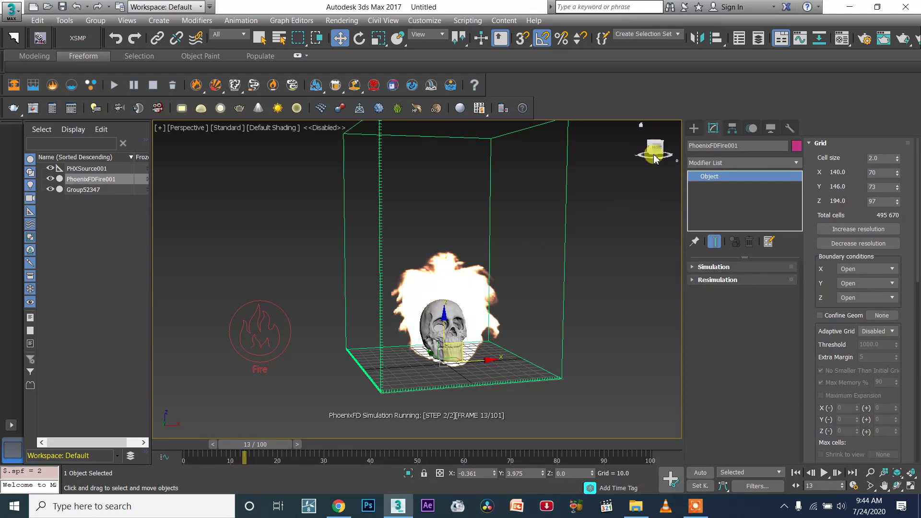
left_click_drag(659, 161, 650, 163)
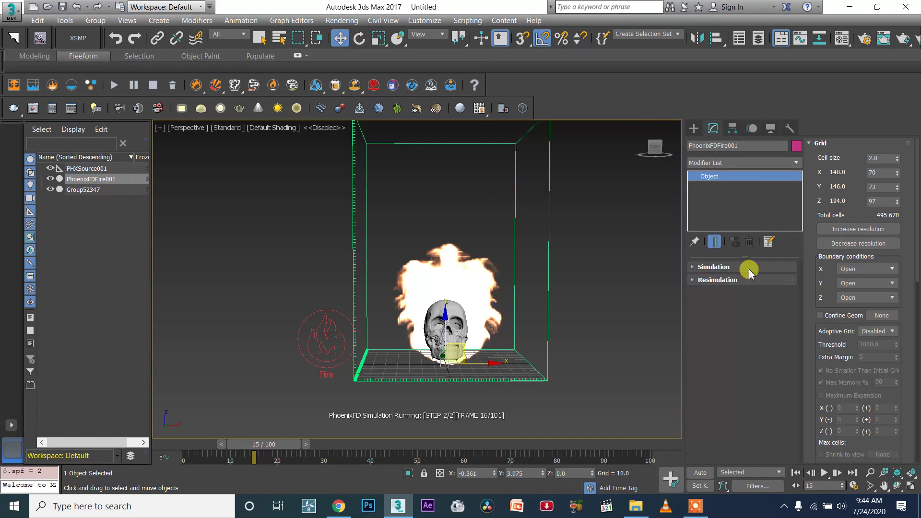
- Set the fire simulator's Randomize Amount to 0.2 while the simulation is running
scroll(905, 312, "down", 10)
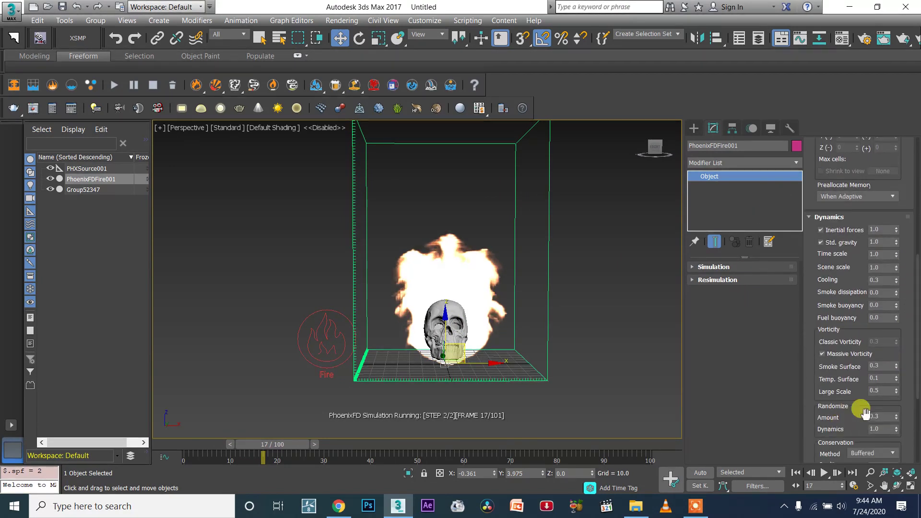
left_click(885, 417)
type("0.2")
key("Return")
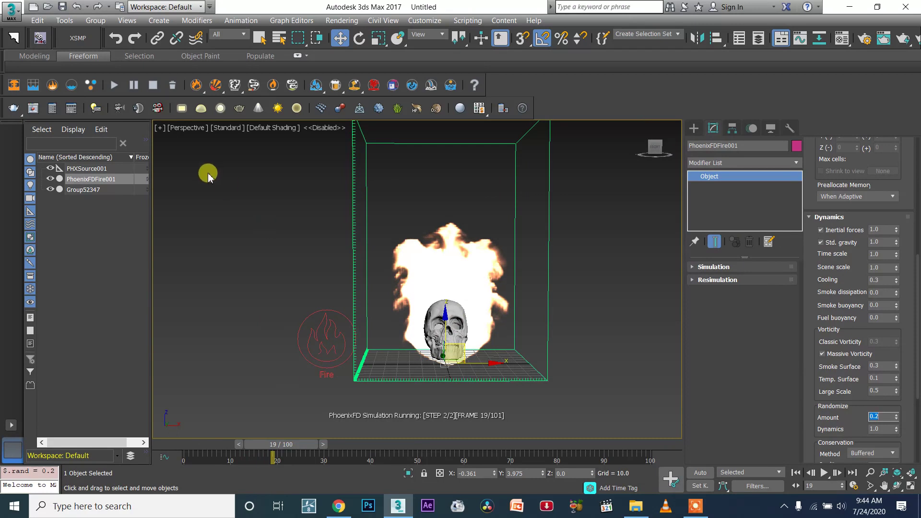
- Examine the flame detail up close, from a distance and from the side as the simulation runs, and check the grid's cell size
left_click_drag(653, 149, 661, 150)
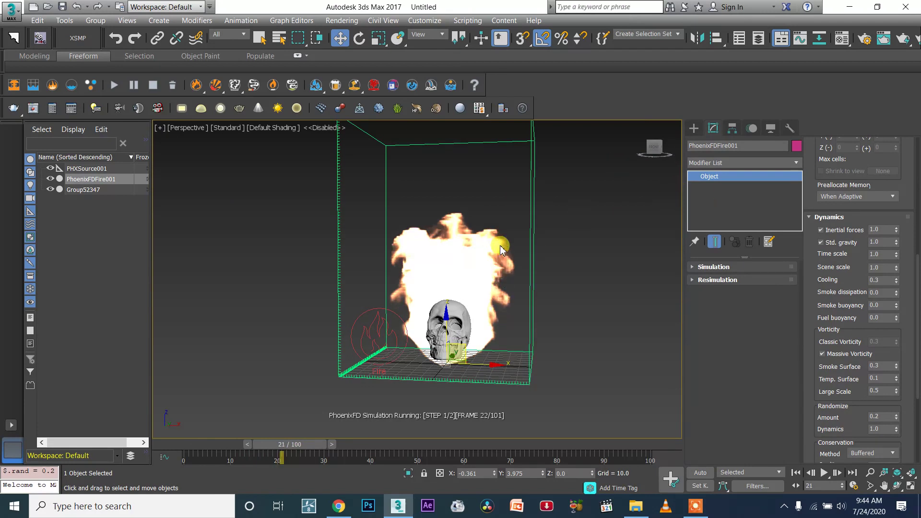
scroll(501, 252, "up", 5)
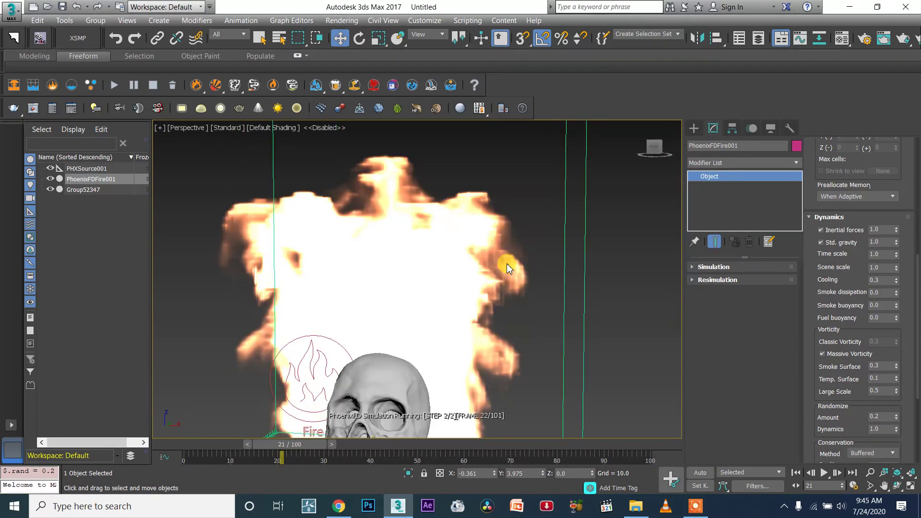
scroll(835, 201, "up", 6)
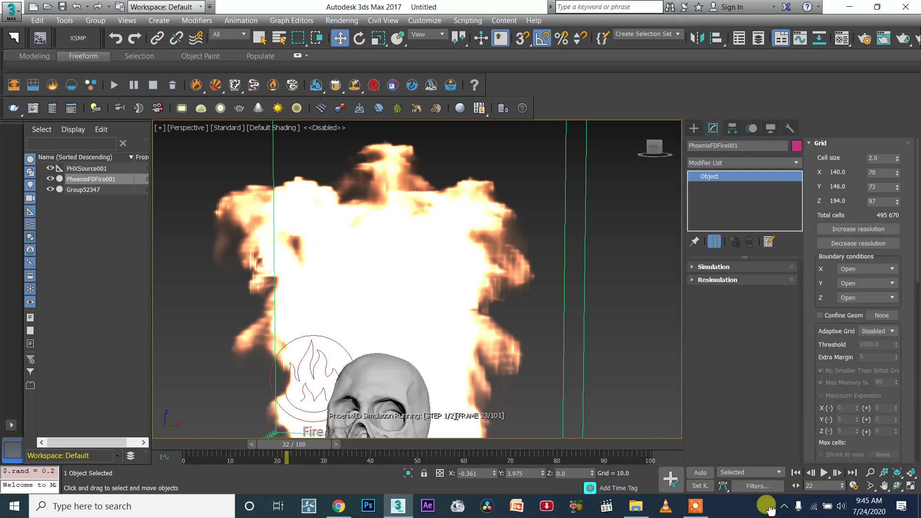
left_click(883, 158)
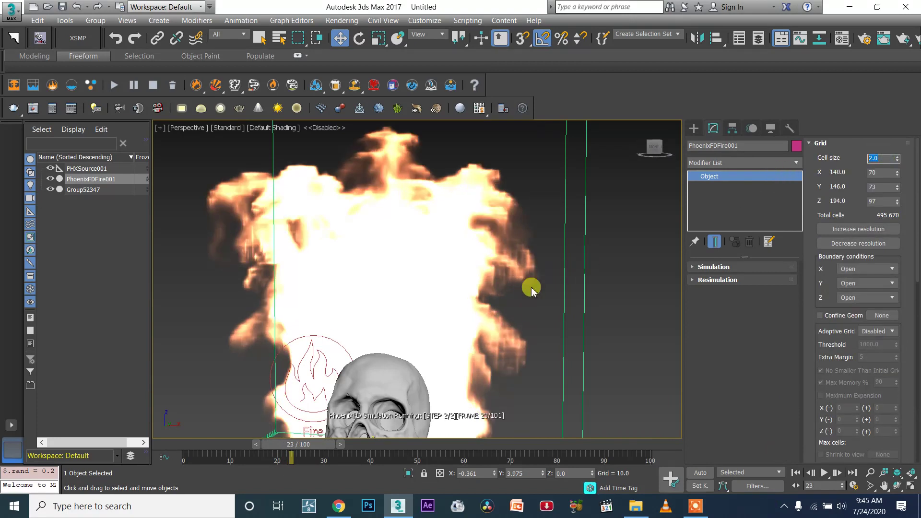
scroll(532, 326, "down", 5)
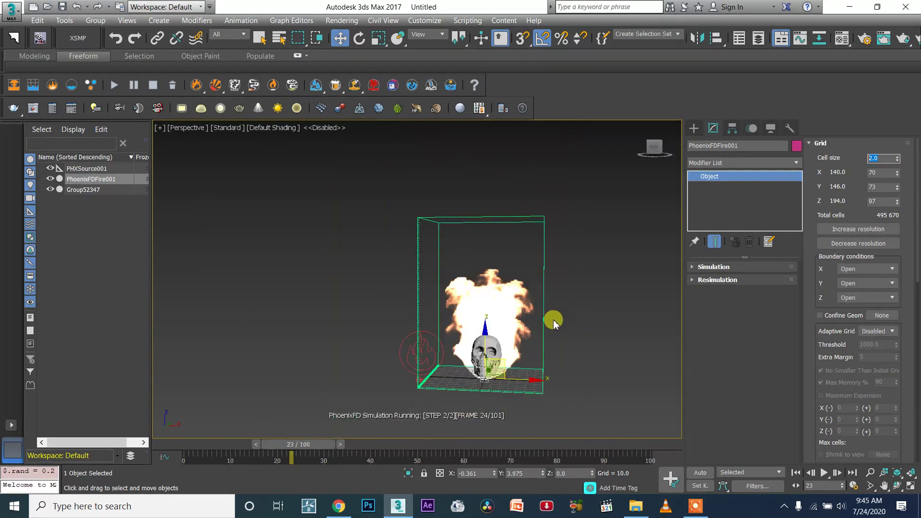
scroll(556, 310, "up", 3)
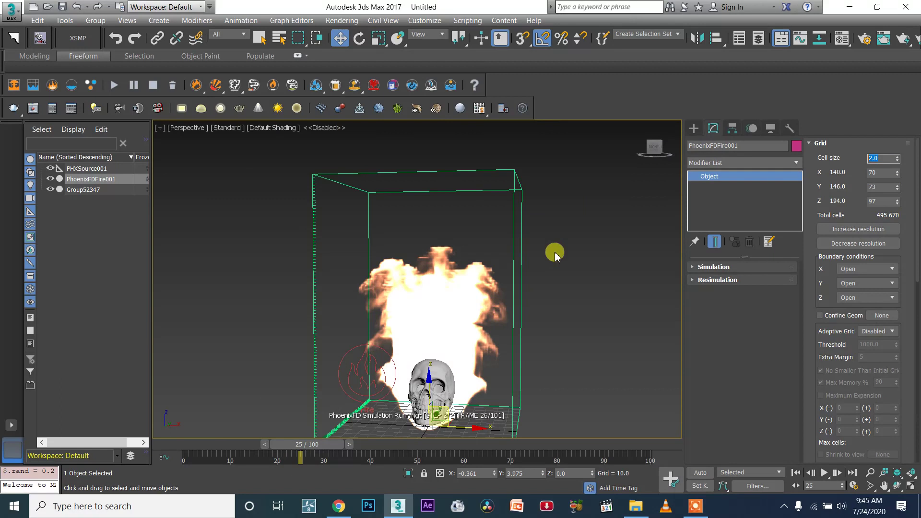
mouse_move(645, 145)
left_mouse_down()
mouse_move(659, 138)
mouse_move(652, 153)
left_mouse_up()
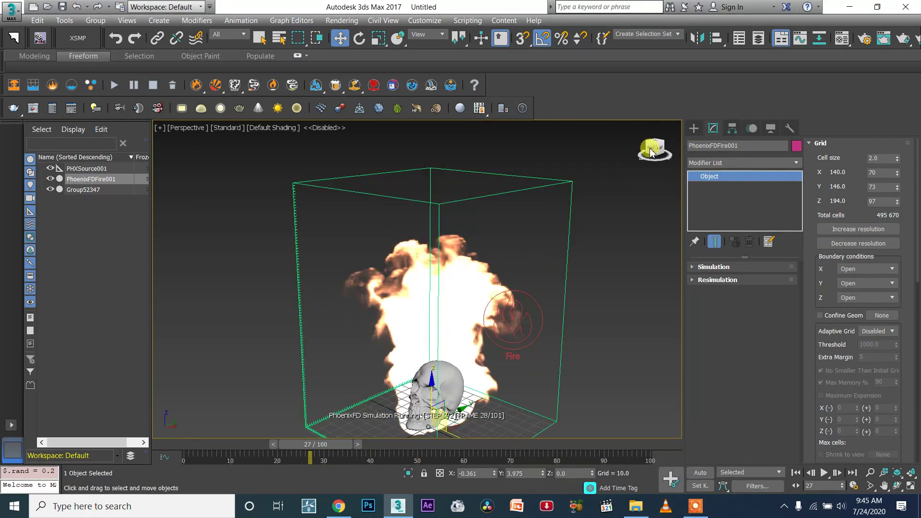
scroll(566, 262, "up", 4)
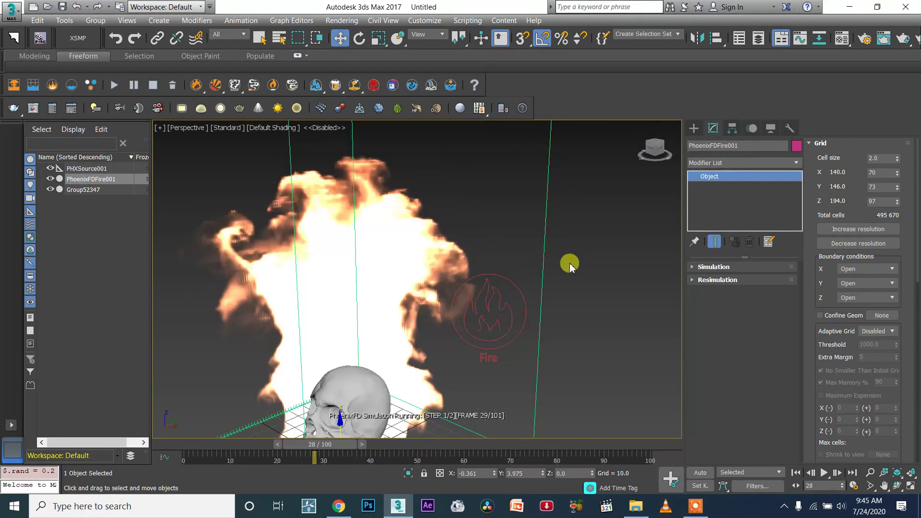
- Set the fire simulator's Cooling to 1.0 under Dynamics while the simulation is running
scroll(571, 267, "down", 4)
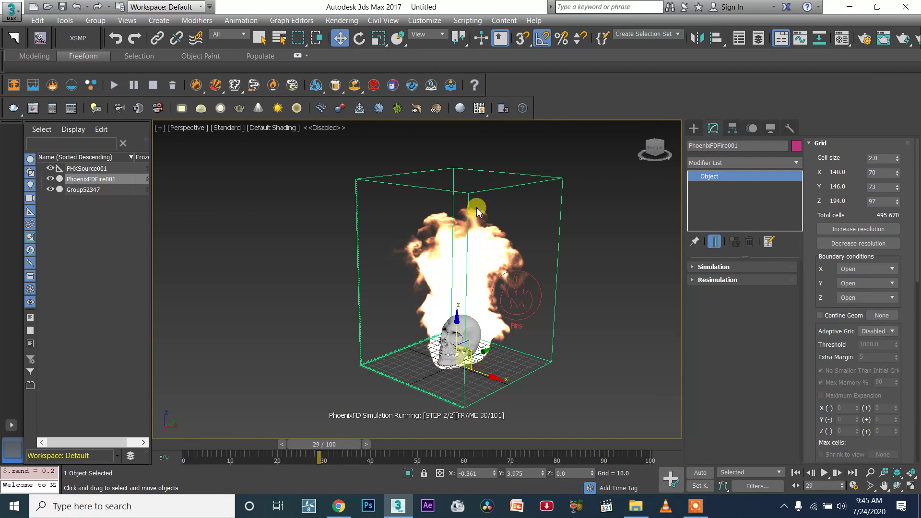
left_click(655, 152)
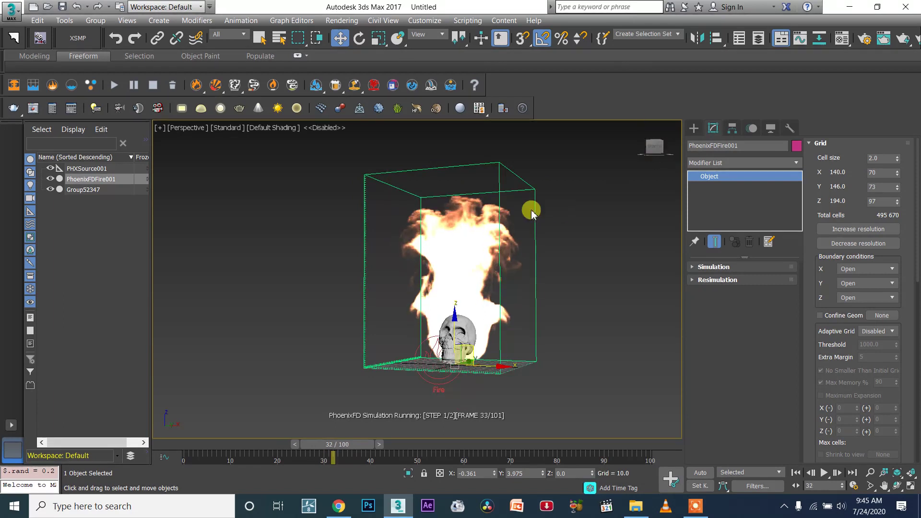
left_click(651, 153)
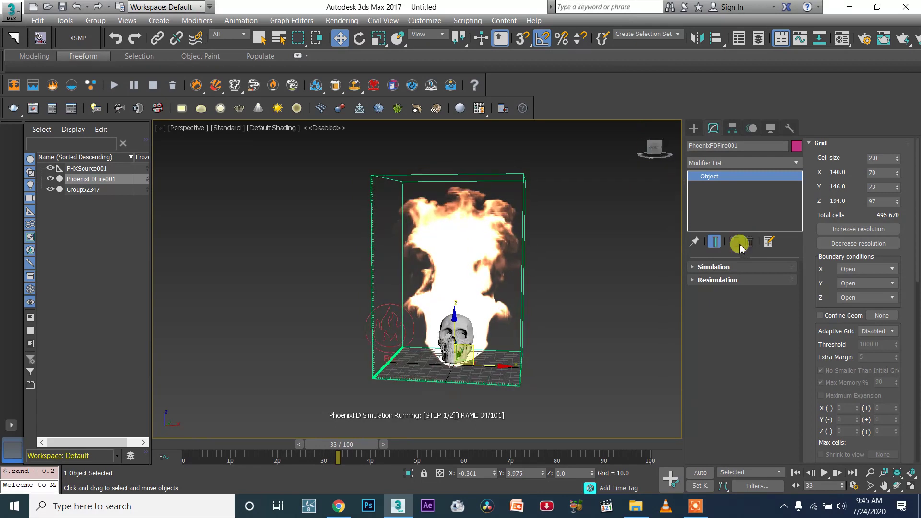
left_click(821, 143)
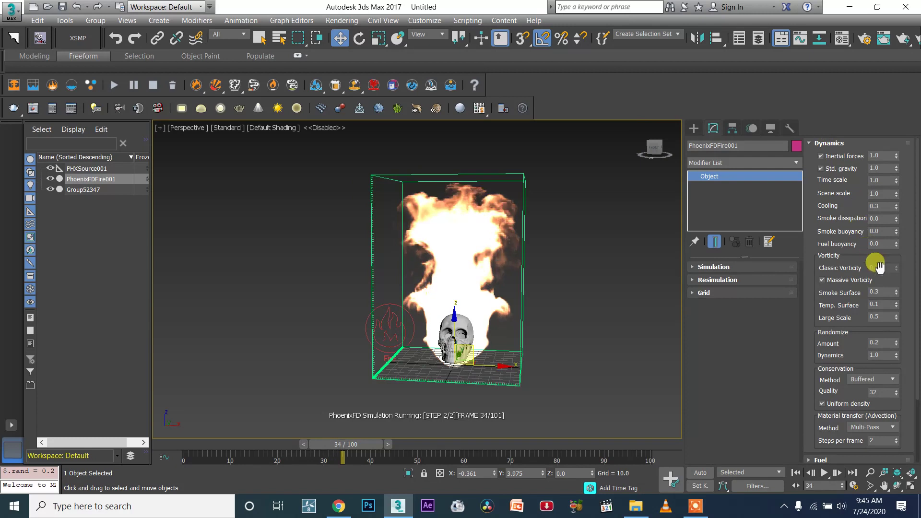
left_click(876, 206)
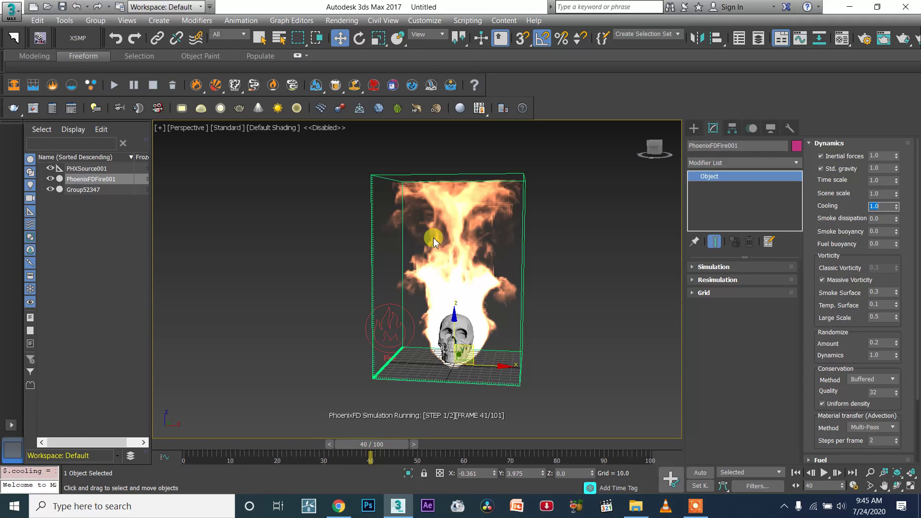
- Check the cooled flames from the front and both sides, and set the simulator's Time scale to 0.8
left_click(654, 155)
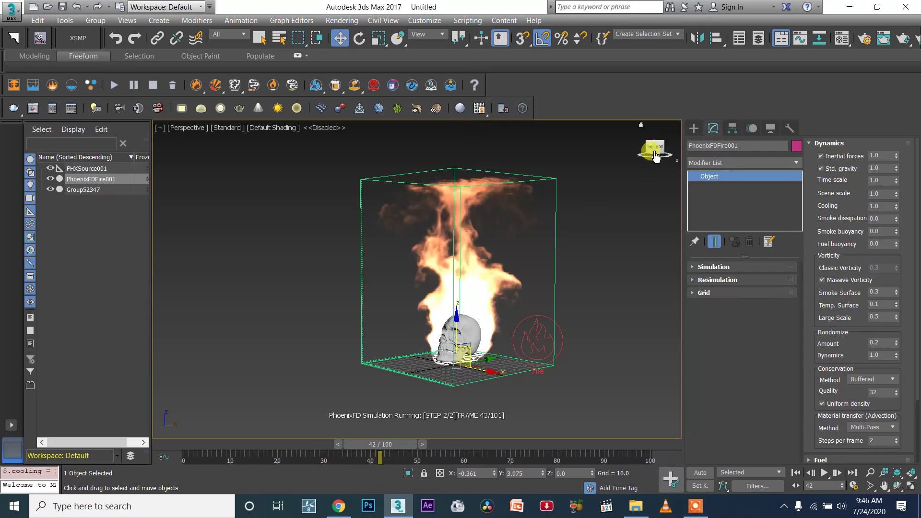
mouse_move(652, 148)
left_mouse_down()
mouse_move(688, 147)
mouse_move(650, 153)
left_mouse_up()
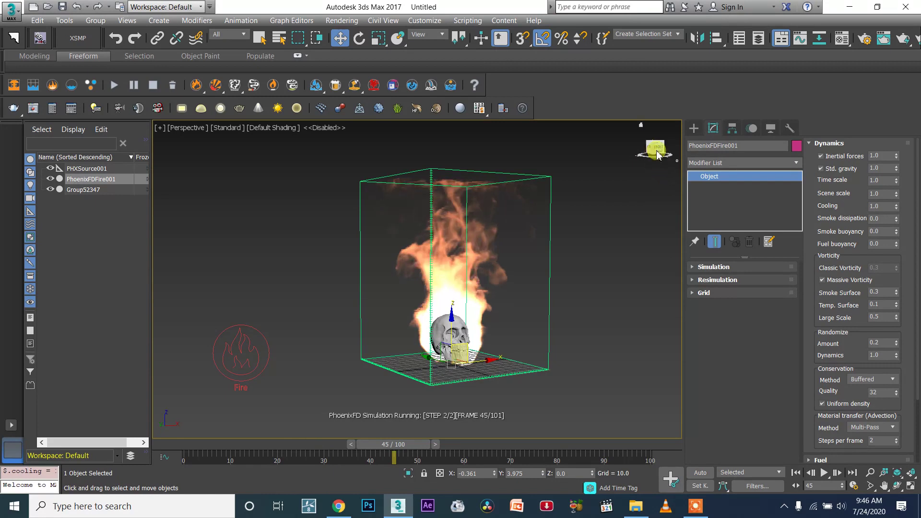
left_click(656, 148)
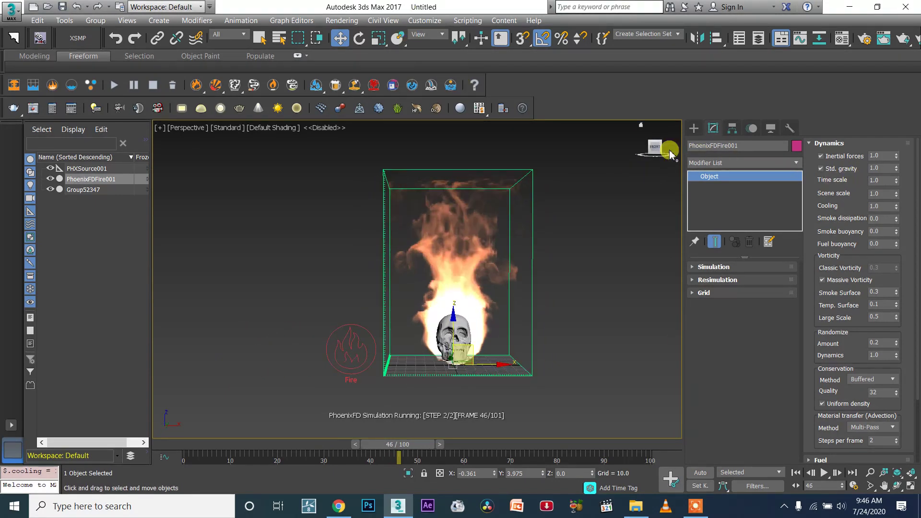
left_click_drag(660, 147, 662, 193)
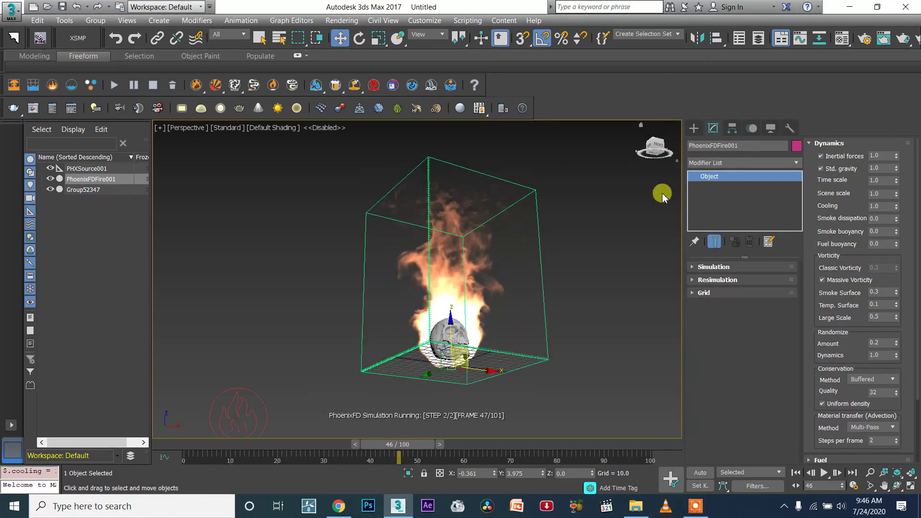
left_click(656, 148)
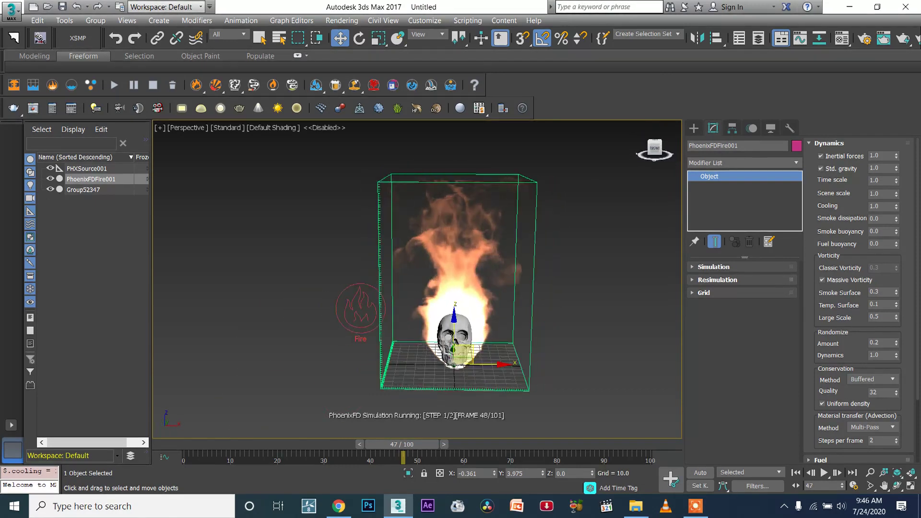
left_click_drag(656, 147, 666, 150)
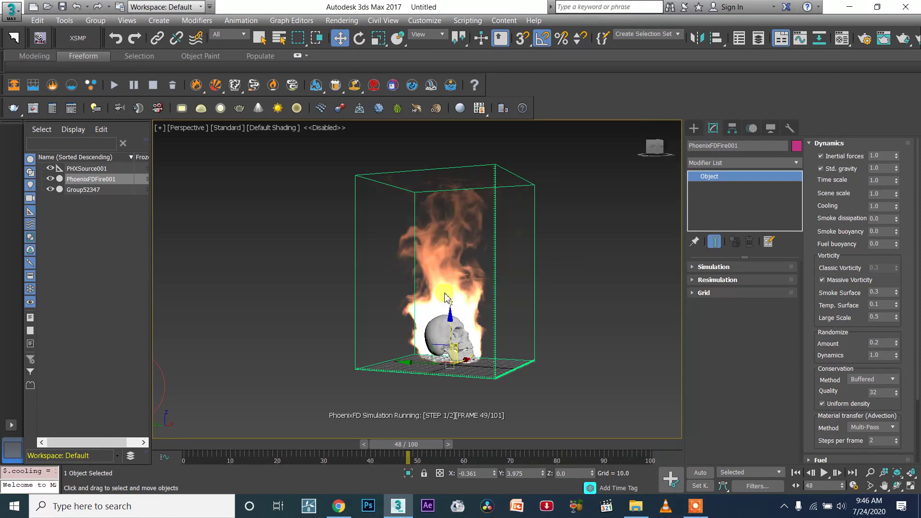
left_click(882, 181)
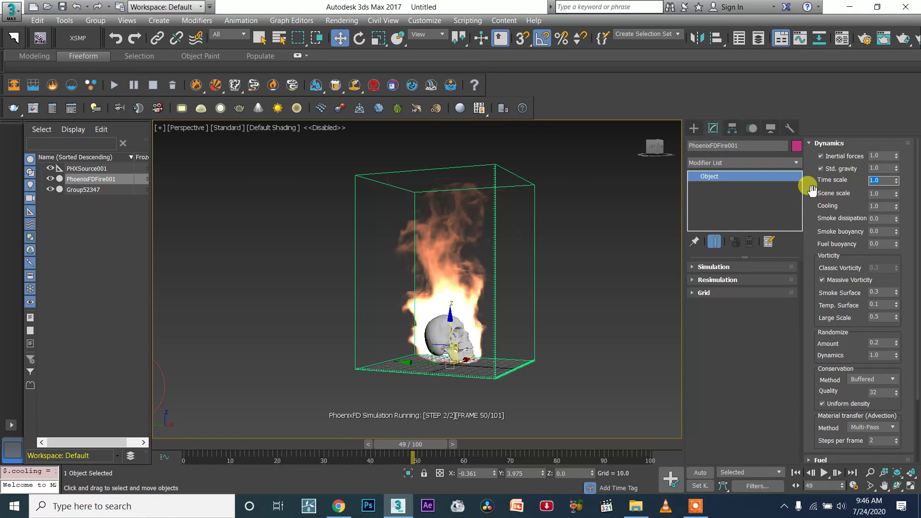
type("0.8")
key("Return")
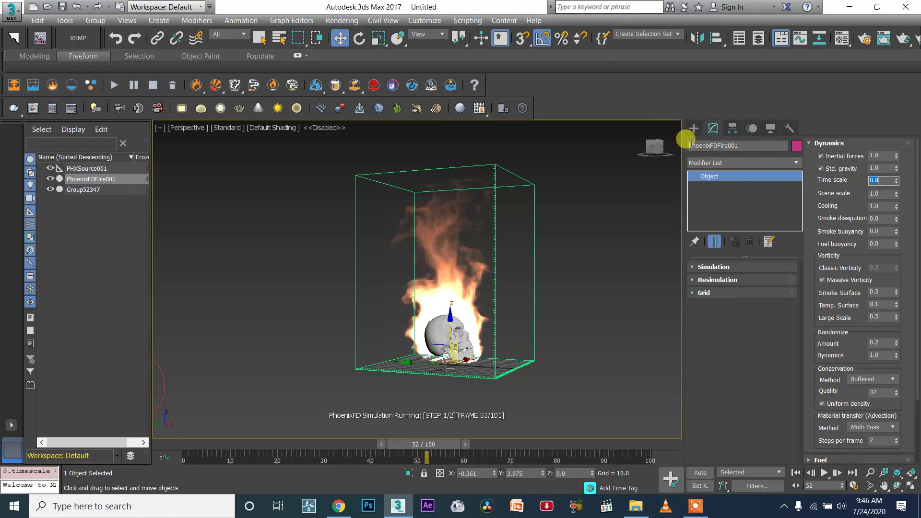
- Create a PhoenixFD PlainForce helper beside the simulation grid, near its lower corner
left_click(659, 148)
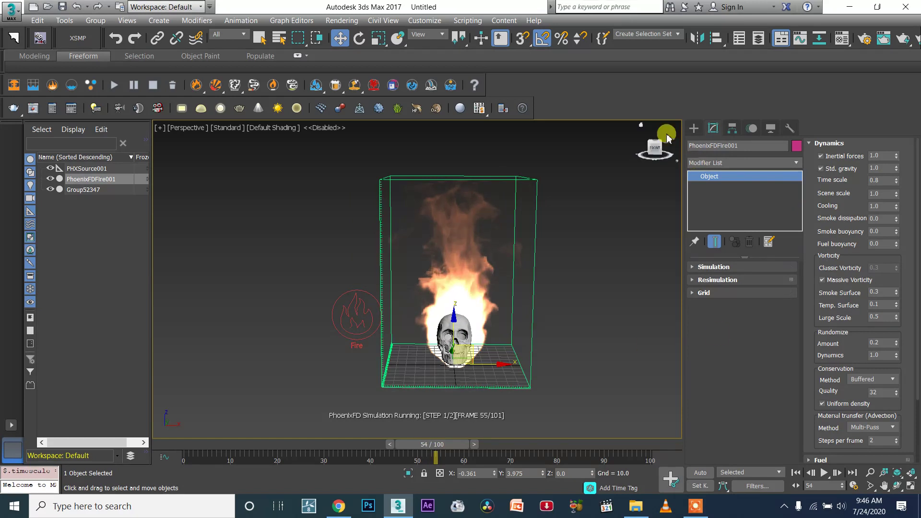
left_click(656, 146)
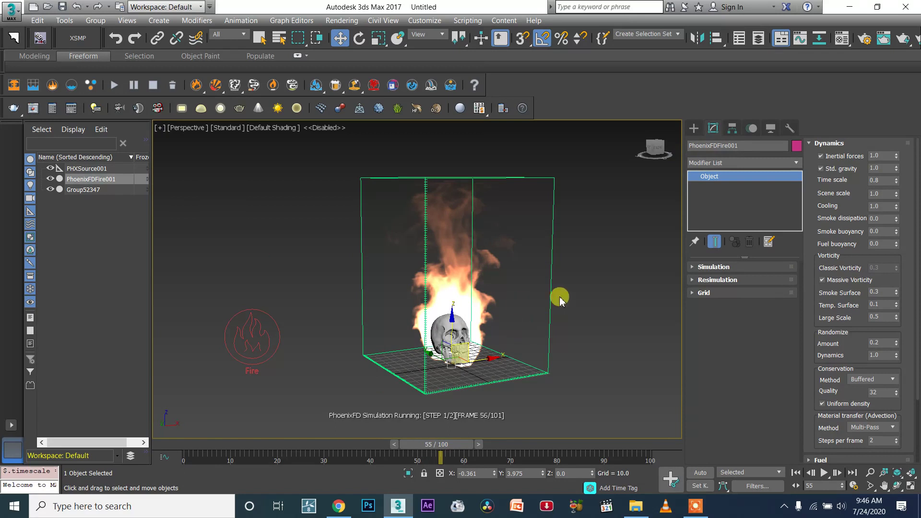
left_click(693, 128)
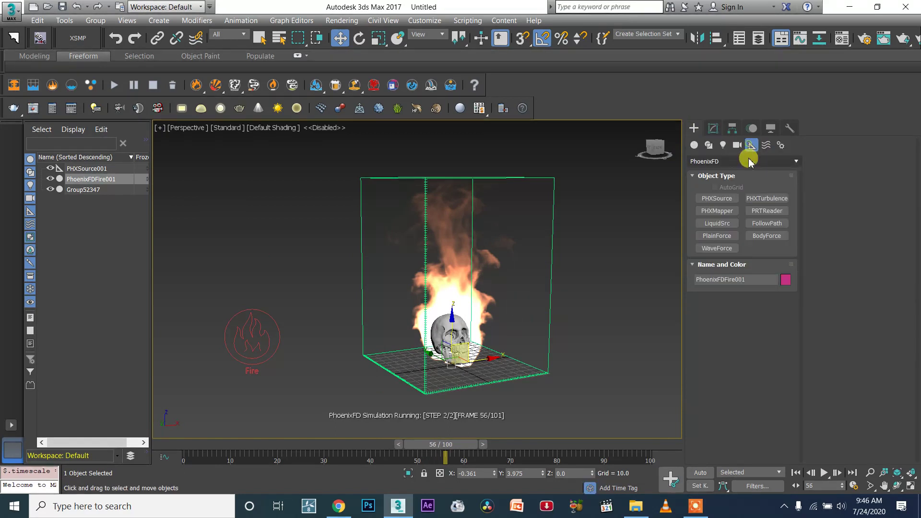
left_click(723, 236)
left_click_drag(596, 345, 617, 373)
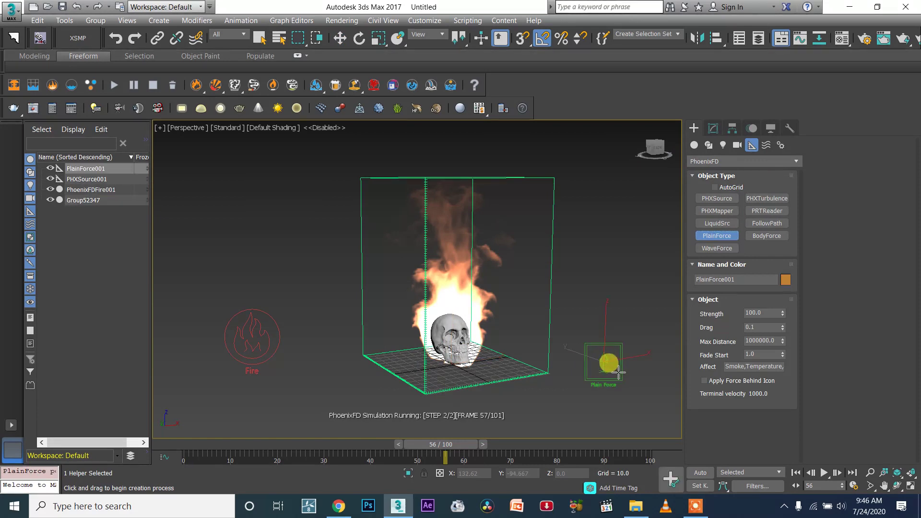
- Rotate the Plain Force helper so that its arrow points toward the back of the skull
key("e")
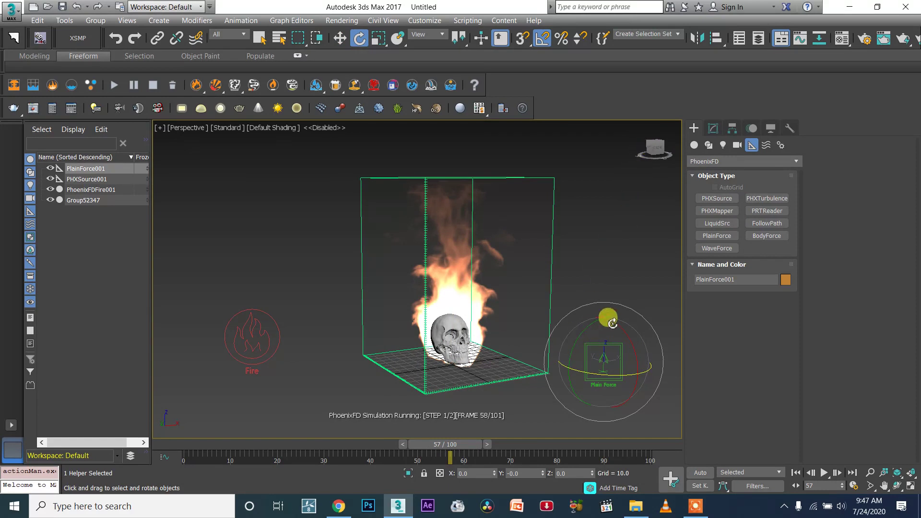
left_click_drag(625, 332, 583, 295)
left_click_drag(595, 376, 521, 358)
middle_click_drag(517, 353, 496, 363, "alt")
mouse_move(605, 362)
left_mouse_down()
mouse_move(591, 336)
mouse_move(603, 344)
left_mouse_up()
mouse_move(605, 344)
middle_mouse_down("alt")
mouse_move(557, 339)
mouse_move(606, 352)
mouse_move(622, 334)
mouse_move(603, 346)
middle_mouse_up("alt")
- Move the Plain Force closer to the grid's front corner and raise it to about X 79, Y -73, Z 28
key("w")
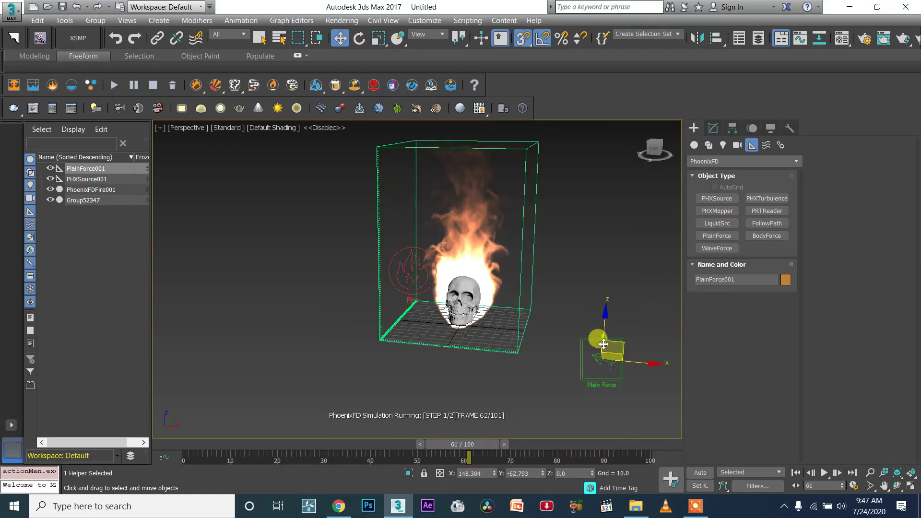
key("s")
key("a")
middle_click_drag(643, 345, 613, 368, "alt")
left_click_drag(613, 369, 570, 335)
middle_click_drag(570, 342, 629, 354, "alt")
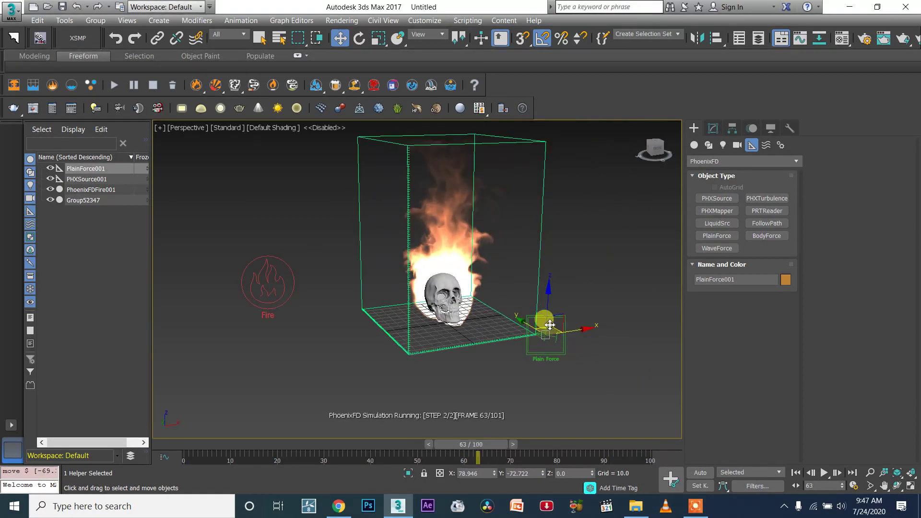
left_click_drag(548, 295, 550, 270)
middle_click_drag(552, 287, 475, 362, "alt")
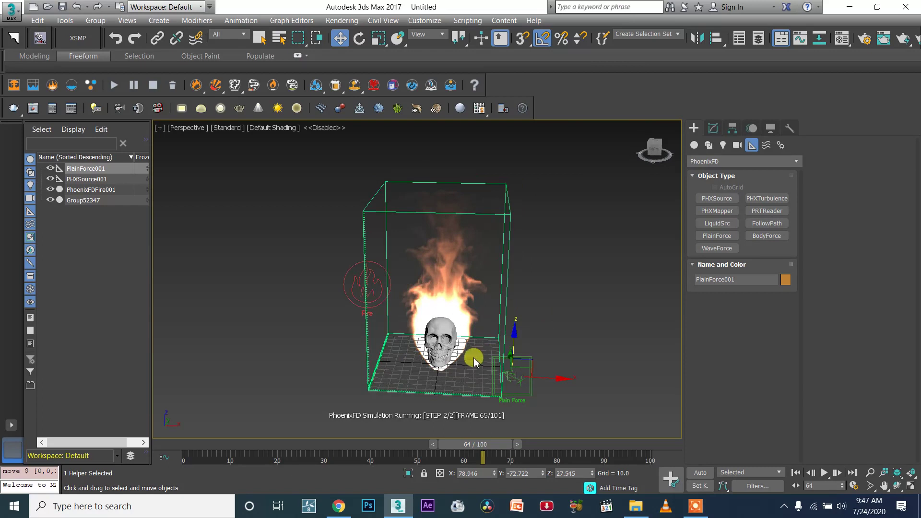
- Set the Plain Force's Strength to 1000 and check from the side how it bends the flames
left_click(712, 127)
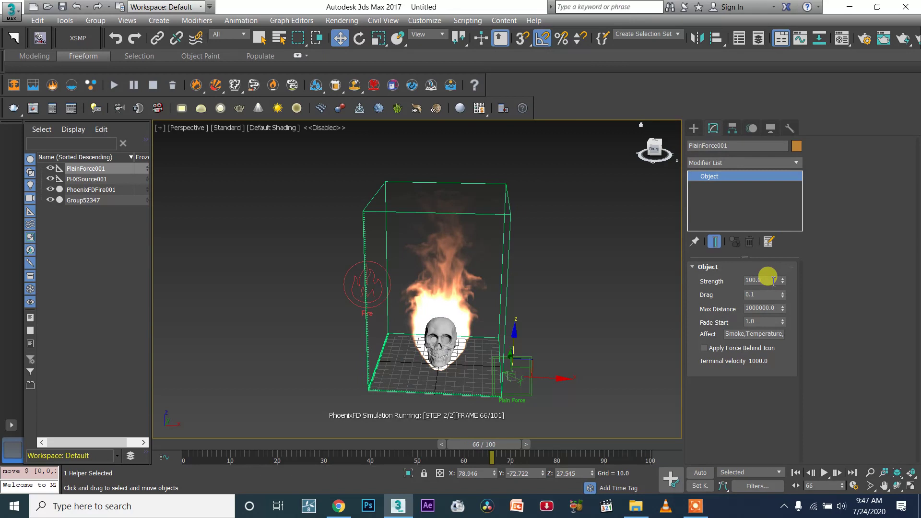
middle_click_drag(538, 325, 575, 313, "alt")
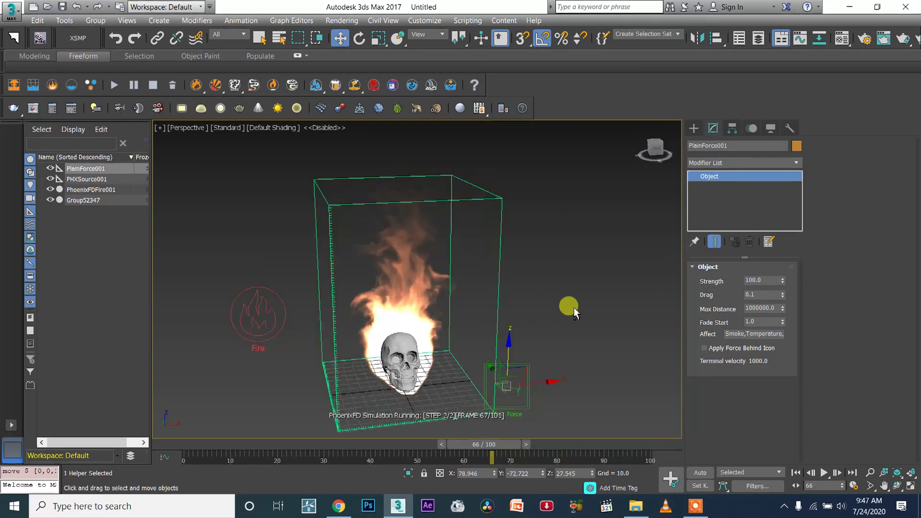
scroll(456, 288, "up", 5)
double_click(768, 283)
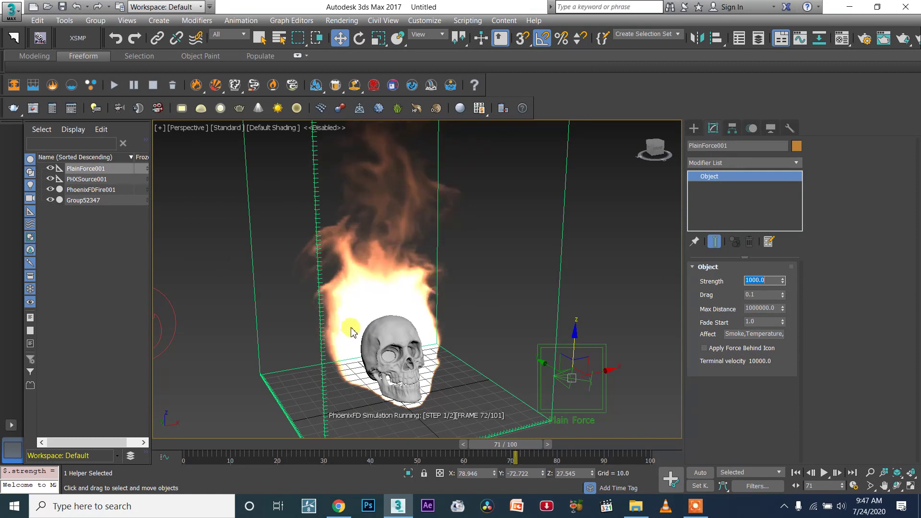
middle_click_drag(417, 288, 336, 320, "alt")
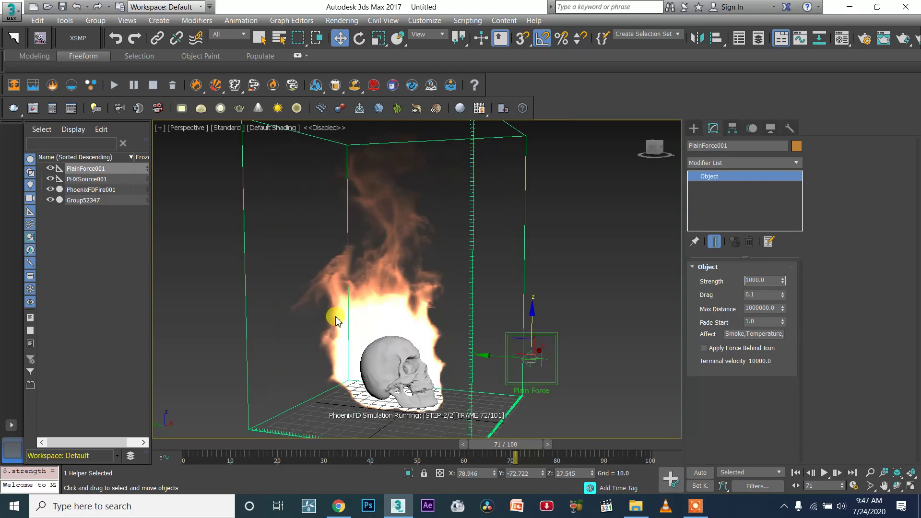
mouse_move(440, 296)
middle_mouse_down("alt")
mouse_move(491, 284)
mouse_move(468, 298)
mouse_move(454, 290)
middle_mouse_up("alt")
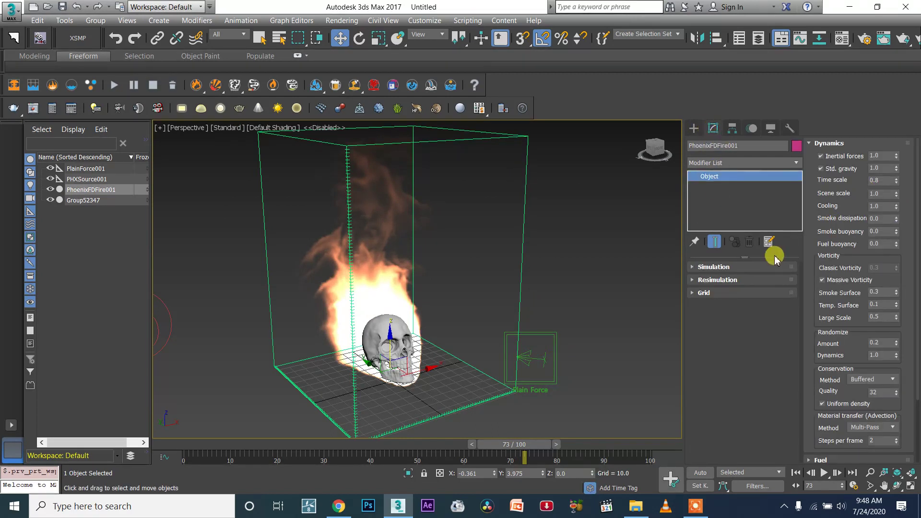
- Resize the fire simulator's grid to 81 cells in X, 130 in Y and 83 in Z
left_click(764, 293)
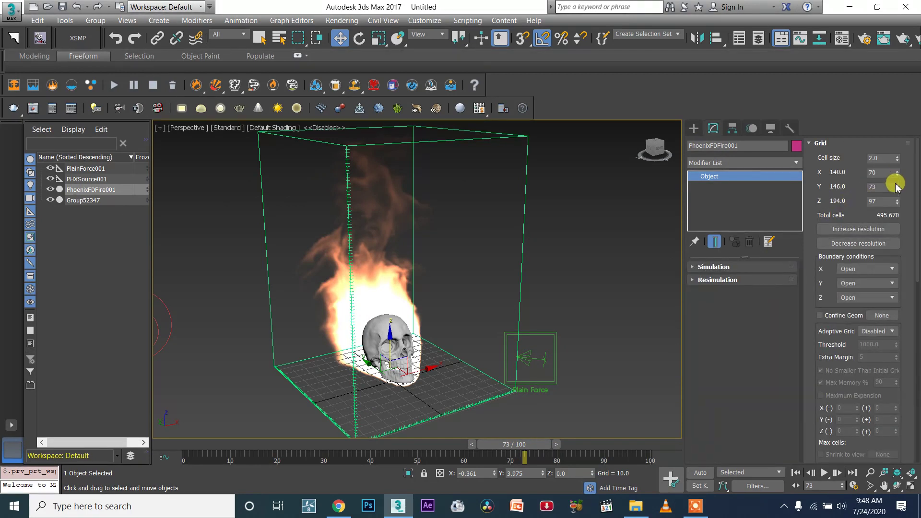
mouse_move(895, 201)
left_mouse_down()
mouse_move(899, 208)
mouse_move(897, 159)
mouse_move(895, 187)
left_mouse_up()
middle_click_drag(535, 283, 576, 294, "alt")
scroll(498, 335, "down", 3)
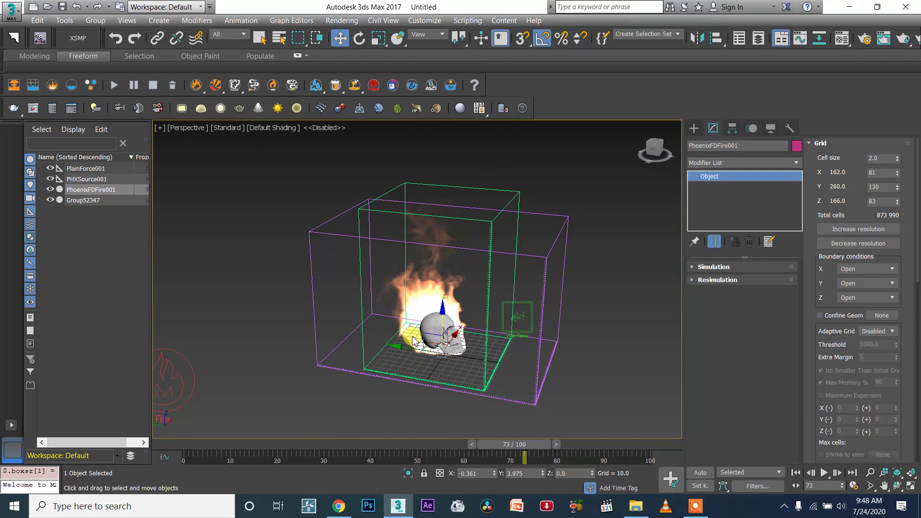
middle_click_drag(434, 337, 437, 343, "alt")
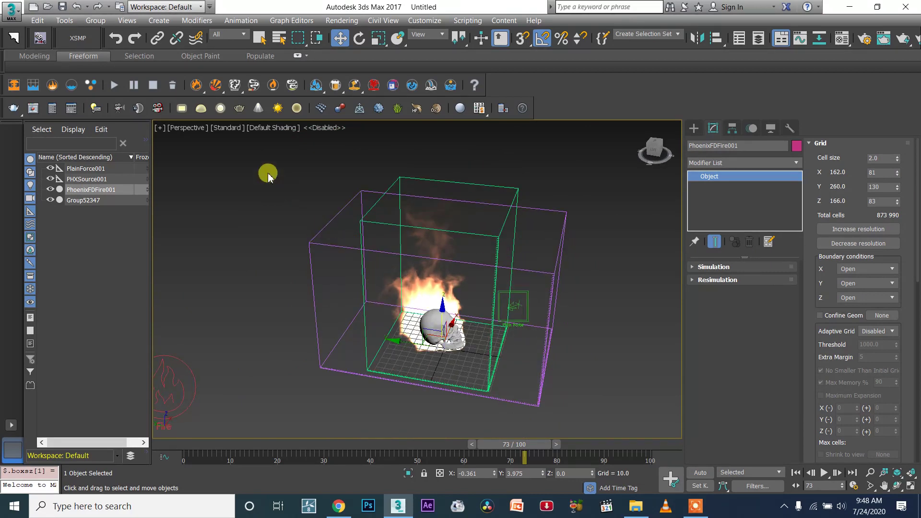
- Delete the simulator's cache files and return the timeline to frame 0
left_click(177, 96)
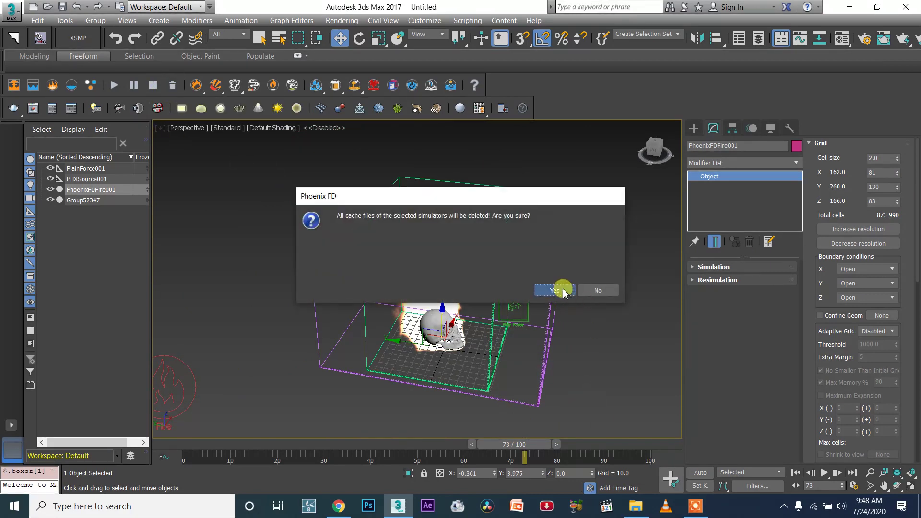
left_click(554, 290)
middle_click_drag(510, 310, 387, 416, "alt")
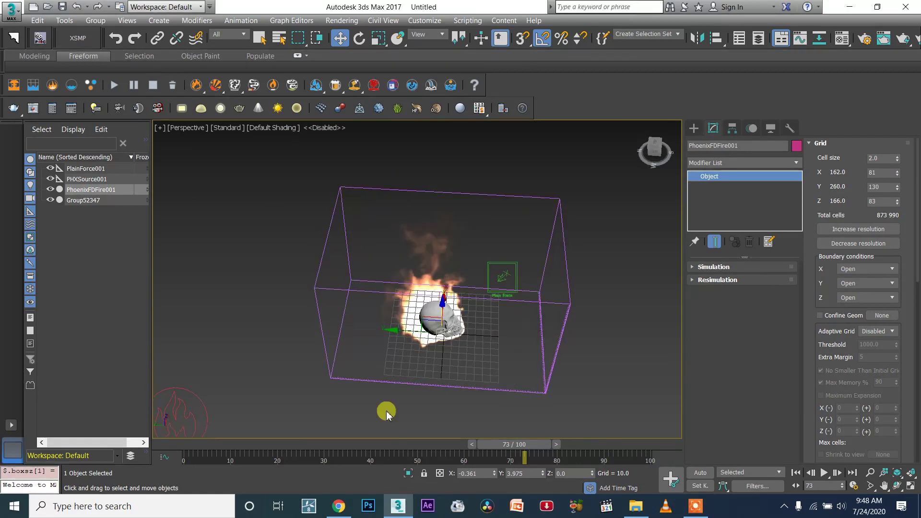
left_click(311, 434)
left_click_drag(314, 444, 6, 433)
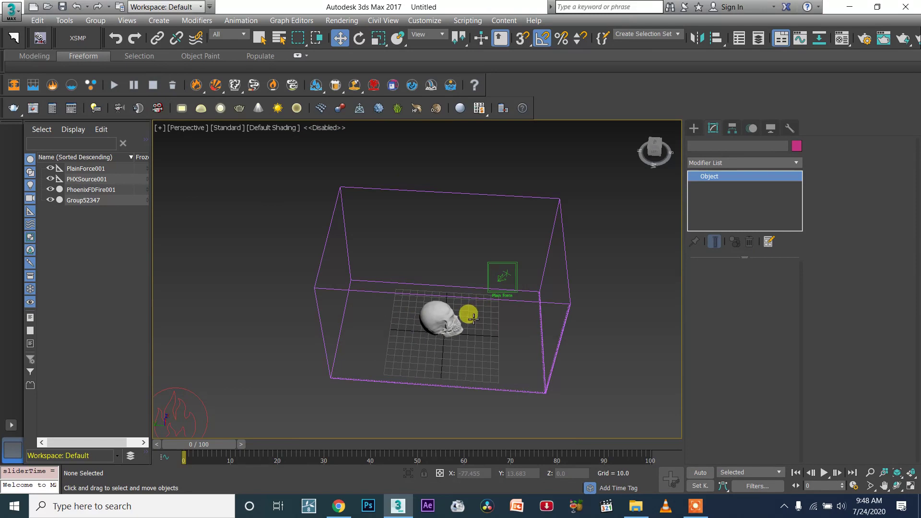
- Shift the fire simulator behind the skull to about X -42, Y 50, and resize its grid to 104 × 95 × 65 cells
left_click(473, 318)
middle_click_drag(469, 313, 421, 298, "alt")
left_click_drag(421, 298, 380, 295)
left_click_drag(898, 171, 899, 210)
middle_click_drag(494, 326, 400, 383, "alt")
middle_click_drag(377, 332, 381, 325, "alt")
middle_click_drag(232, 329, 269, 333, "alt")
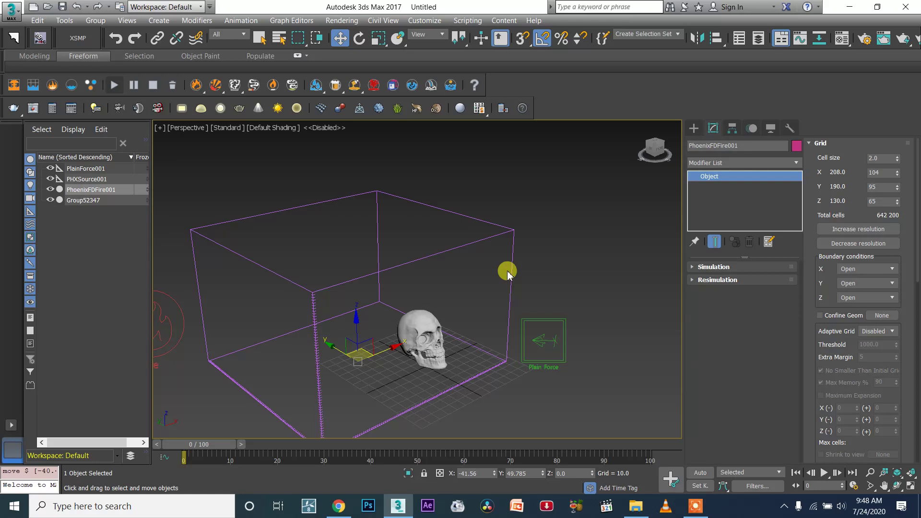
- Start a new simulation in the repositioned grid and inspect the first flames around the skull up close
scroll(507, 272, "down", 3)
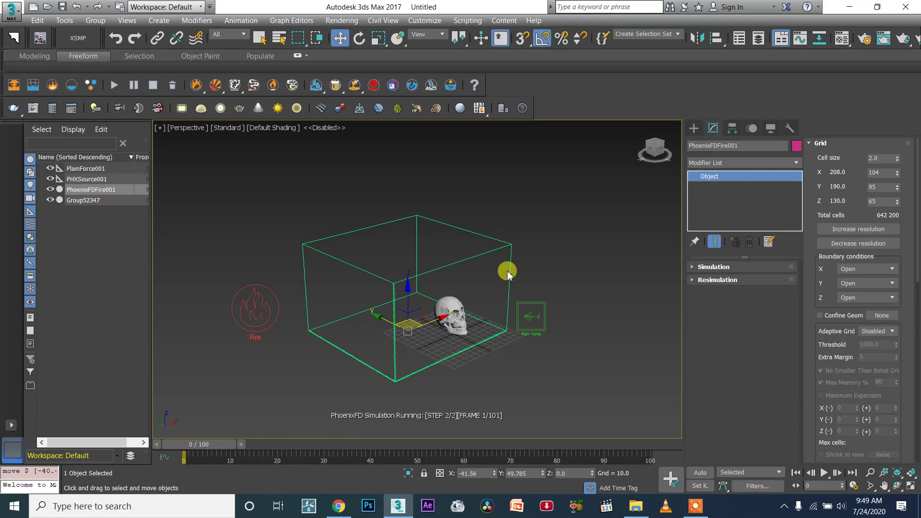
scroll(468, 315, "up", 5)
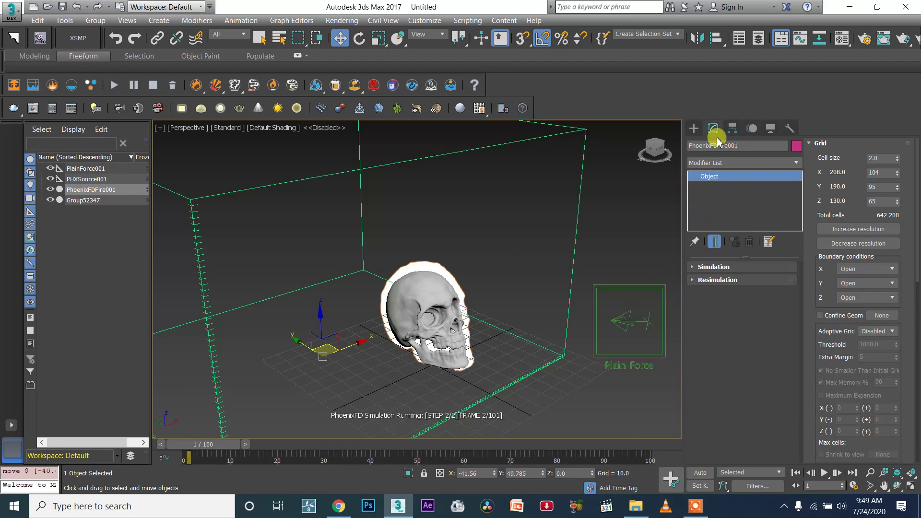
- Add a PHXTurbulence helper beside the Plain Force, with its strength set to 100 and its size to 10
left_click(694, 128)
left_click(763, 201)
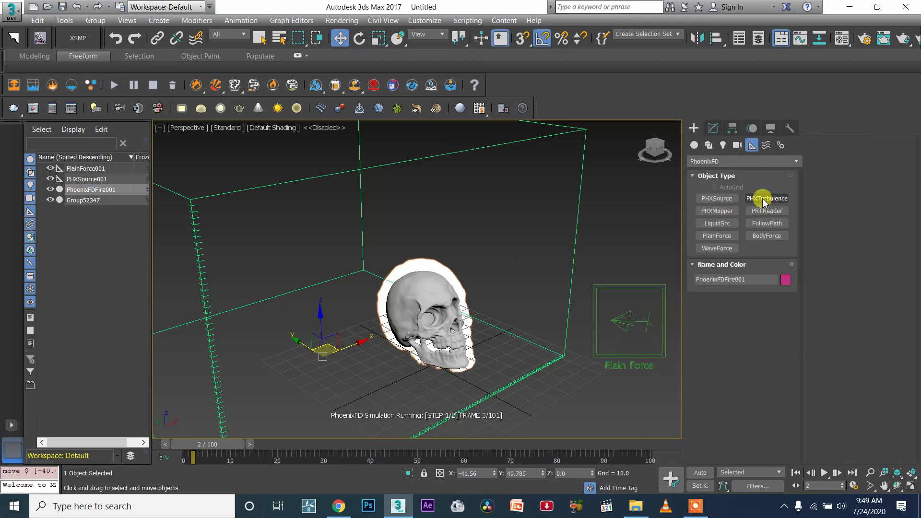
scroll(604, 367, "down", 3)
middle_click_drag(566, 356, 520, 341)
left_click_drag(613, 379, 618, 396)
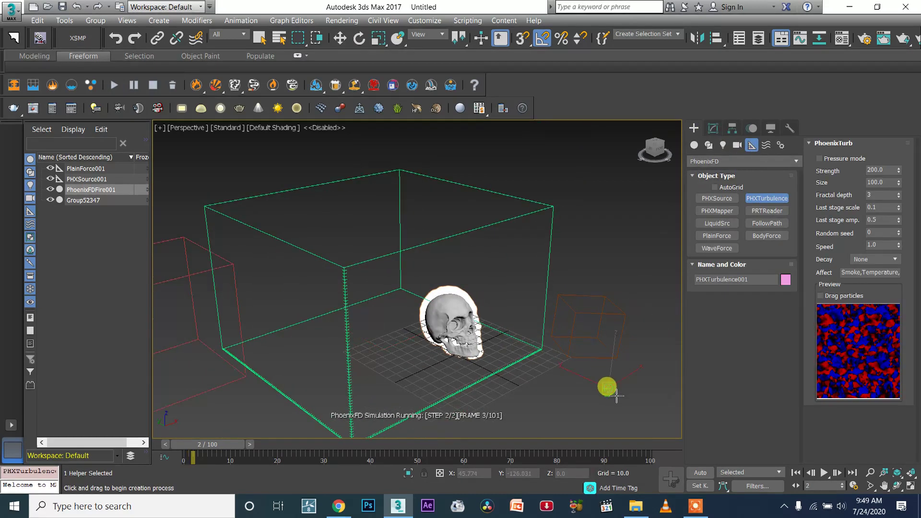
left_click(708, 145)
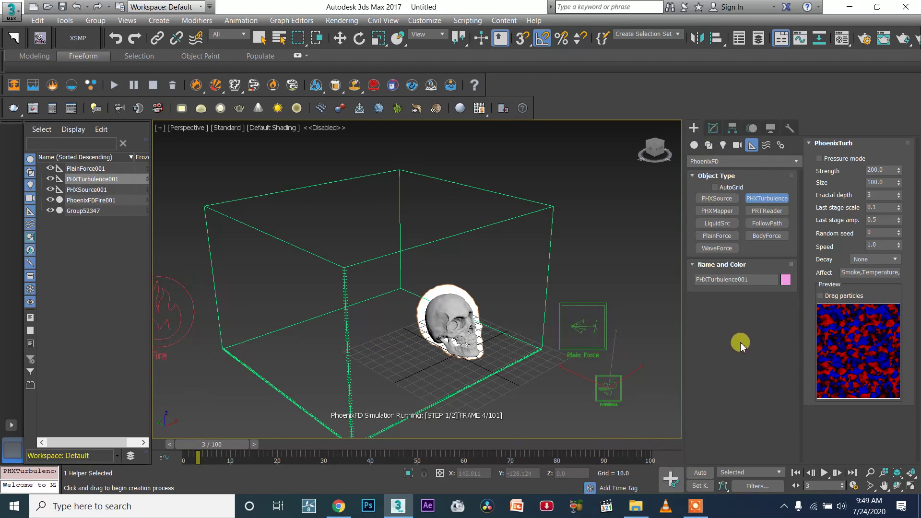
left_click(713, 128)
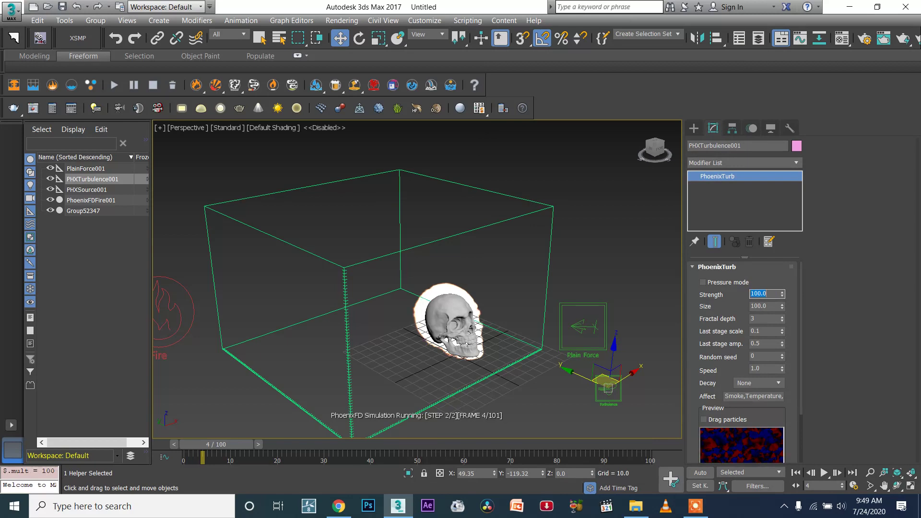
left_click(767, 306)
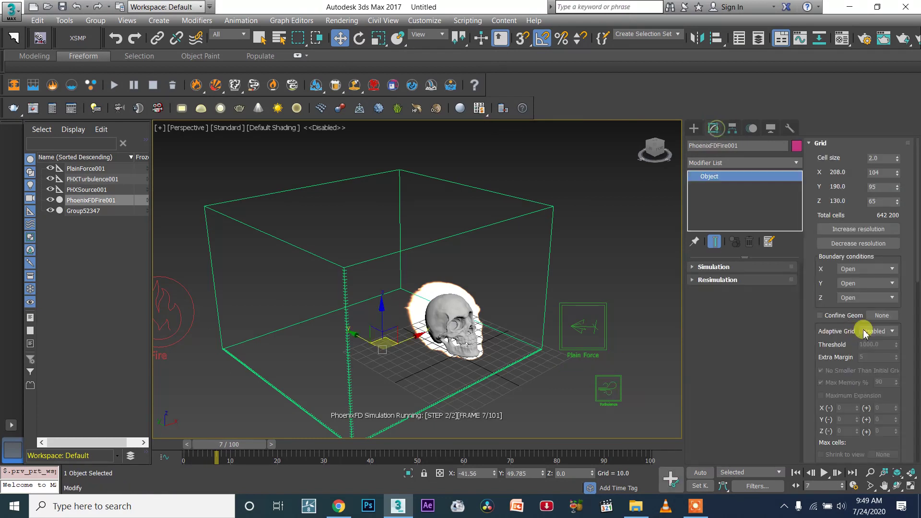
- Open the fire simulator's volumetric render options and place the dialog clear of the flames
left_click(819, 143)
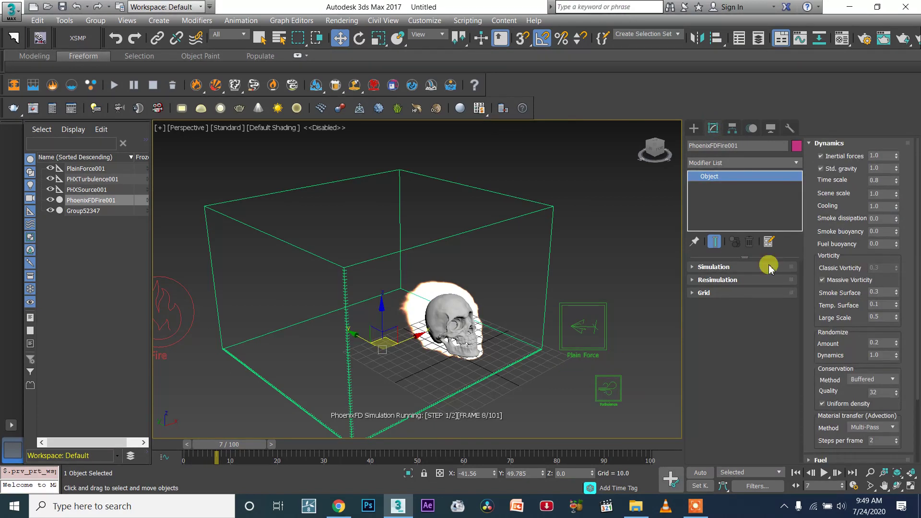
left_click(823, 144)
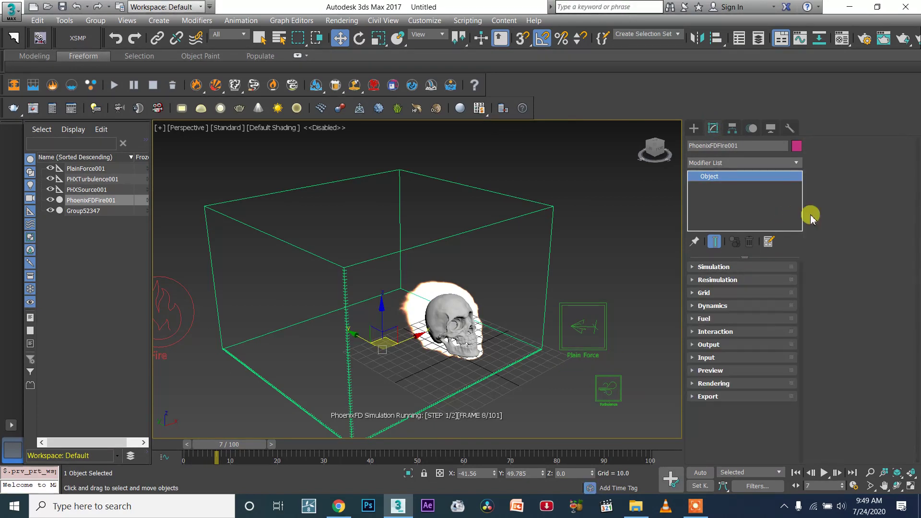
left_click(744, 382)
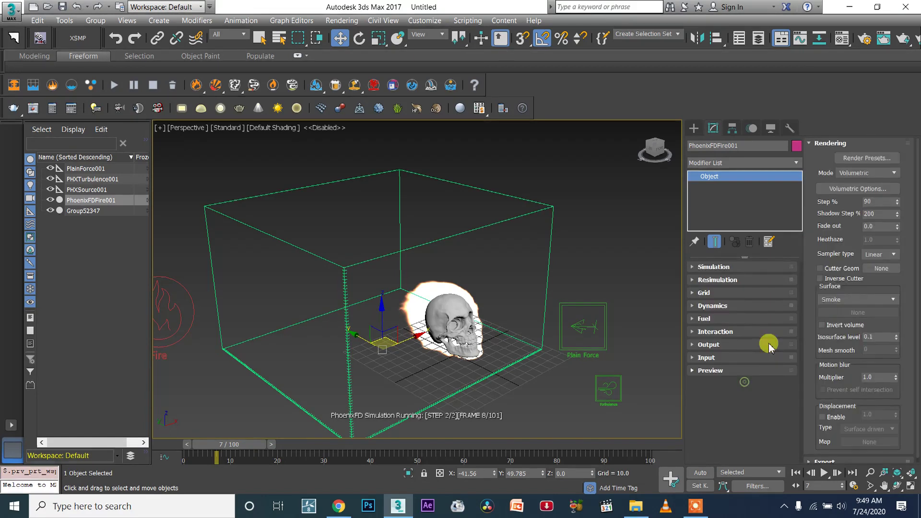
left_click(854, 190)
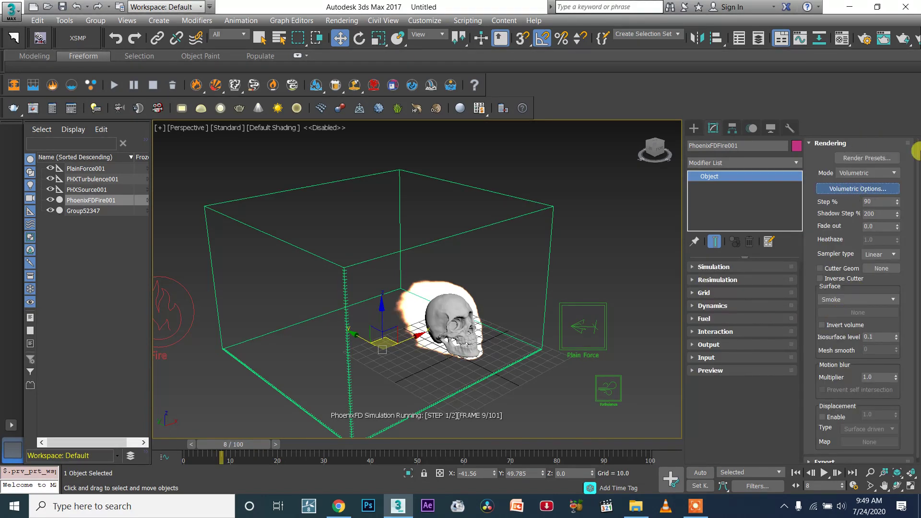
left_click_drag(224, 112, 724, 58)
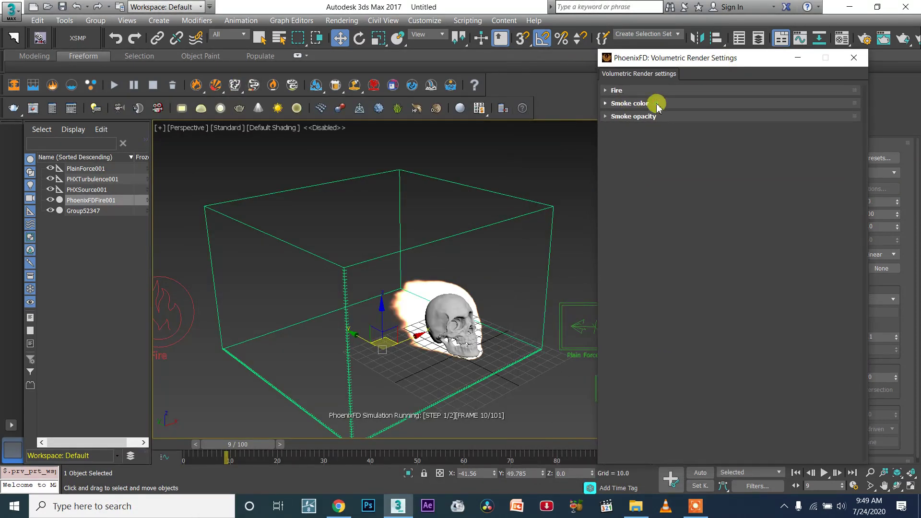
- Base the smoke color on Temperature and expand the smoke opacity and fire settings
left_click(658, 105)
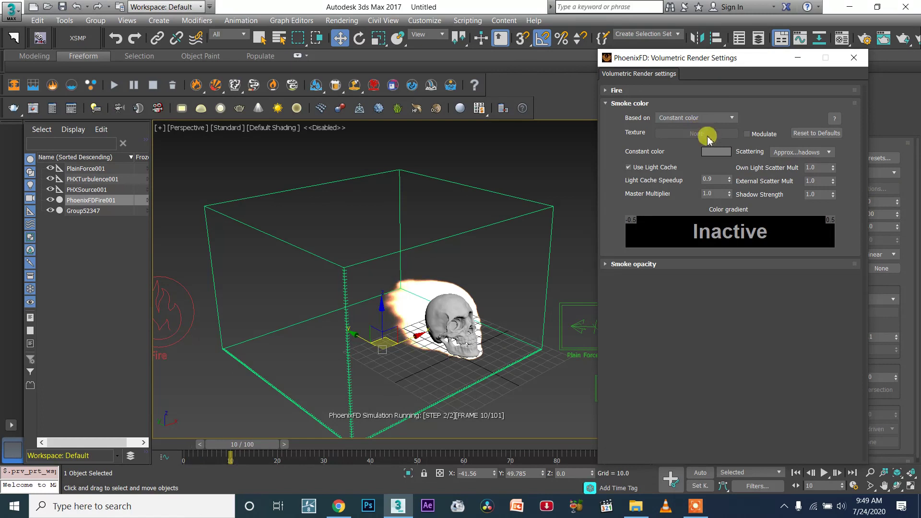
left_click(677, 119)
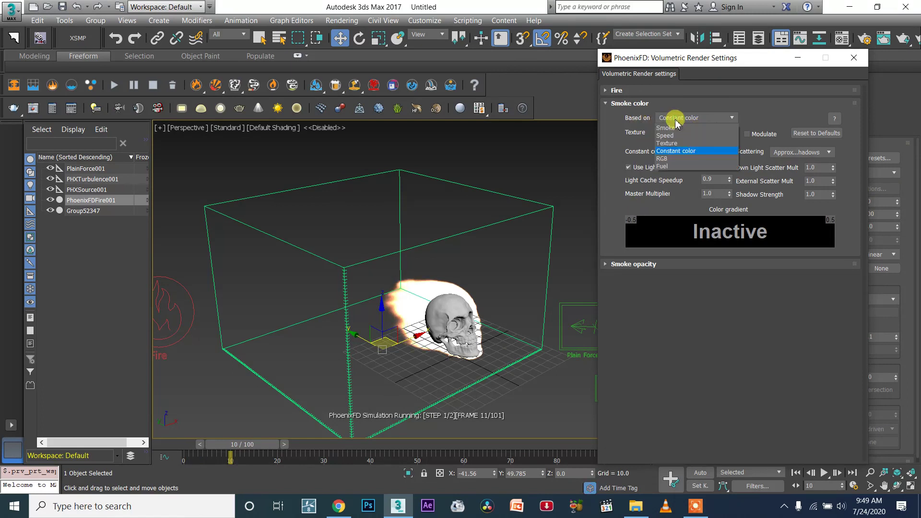
left_click(674, 135)
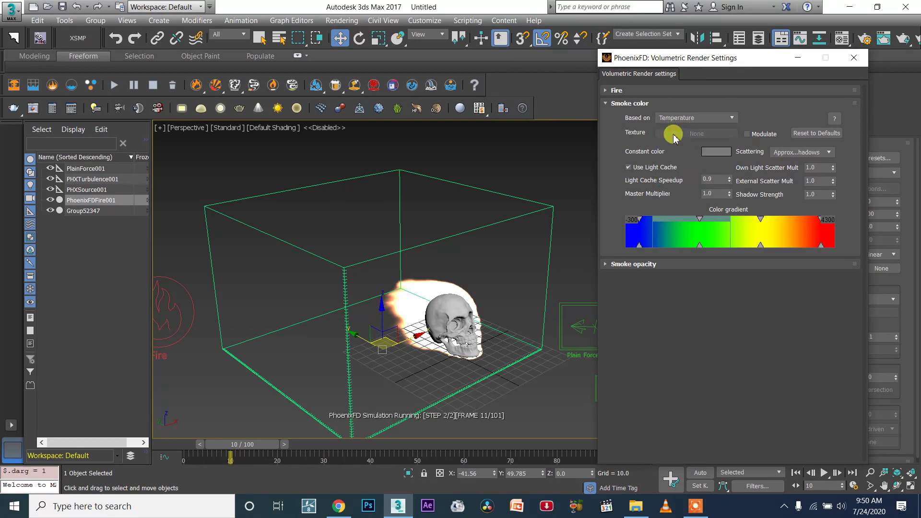
left_click(641, 265)
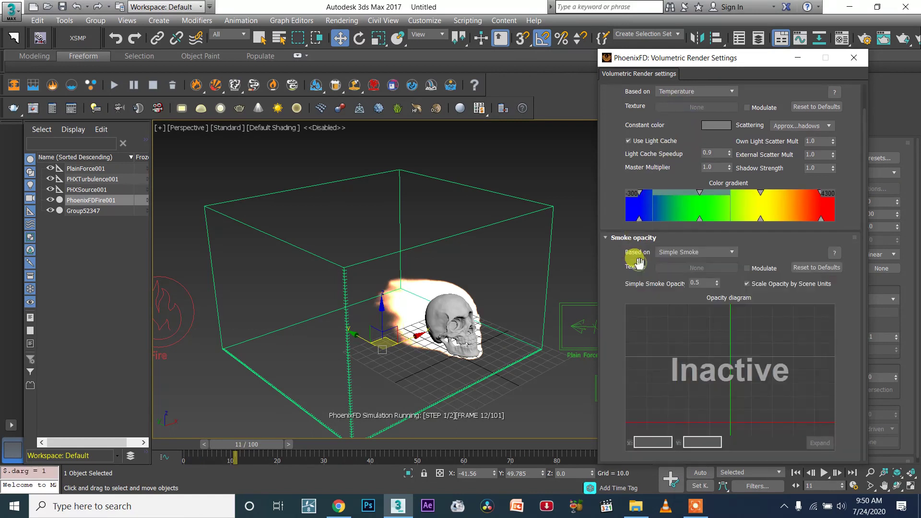
left_click_drag(685, 131, 683, 168)
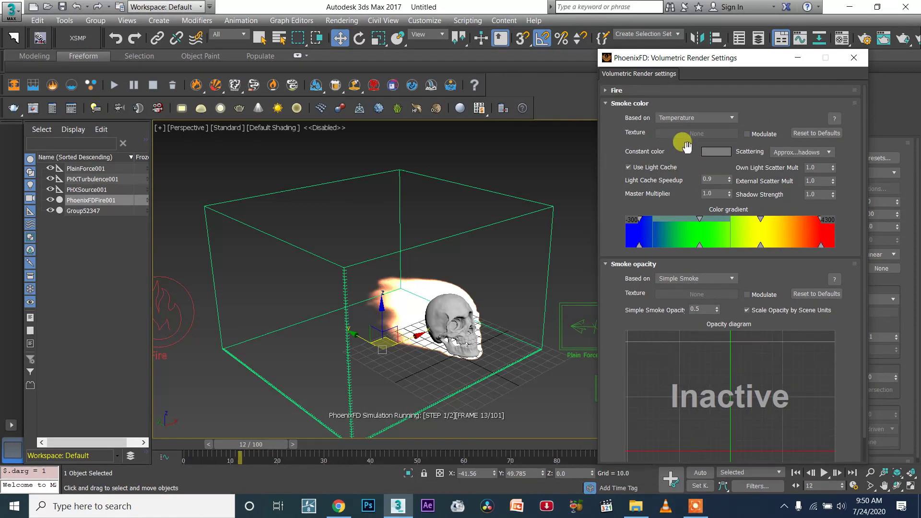
left_click(617, 91)
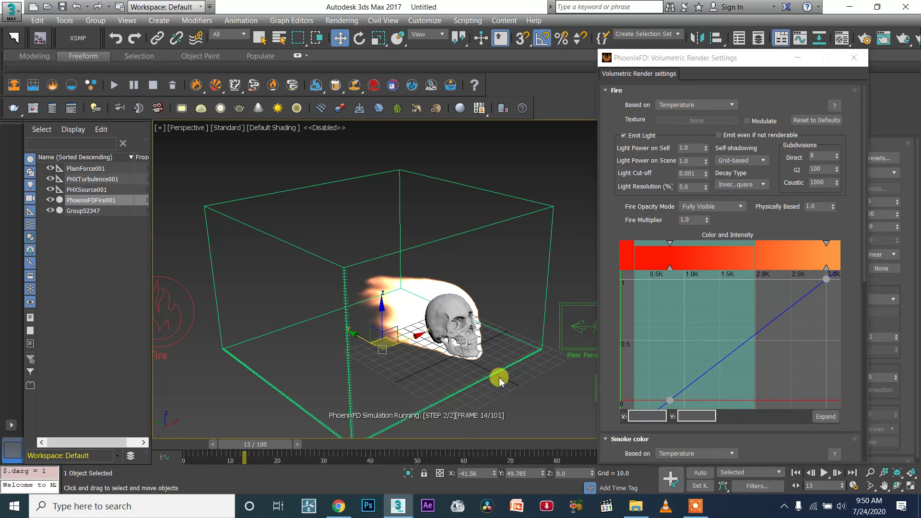
- Delete the PHXTurbulence helper beside the Plain Force
middle_click_drag(499, 379, 430, 366)
left_click(538, 379)
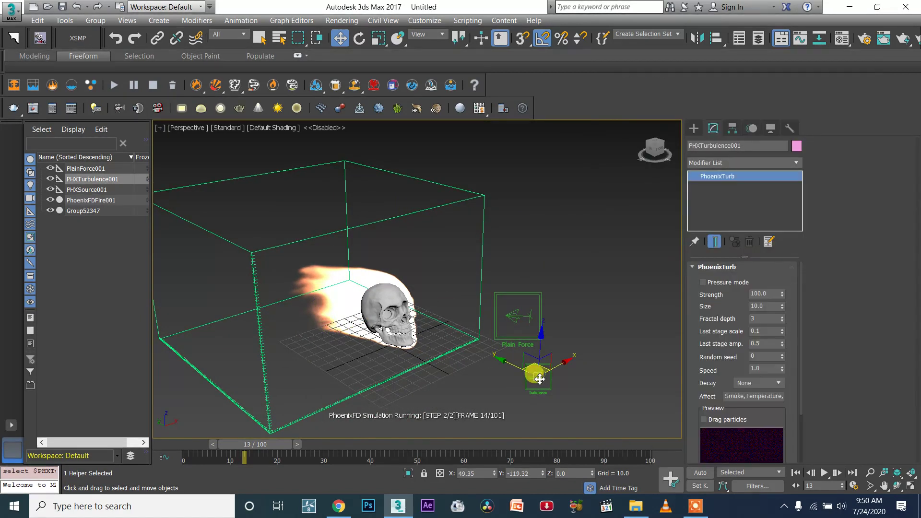
key("Delete")
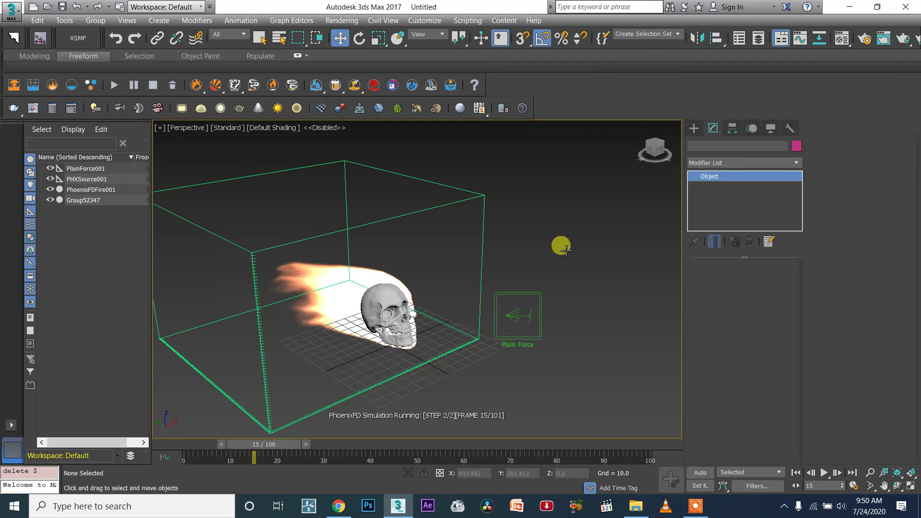
left_click(565, 250)
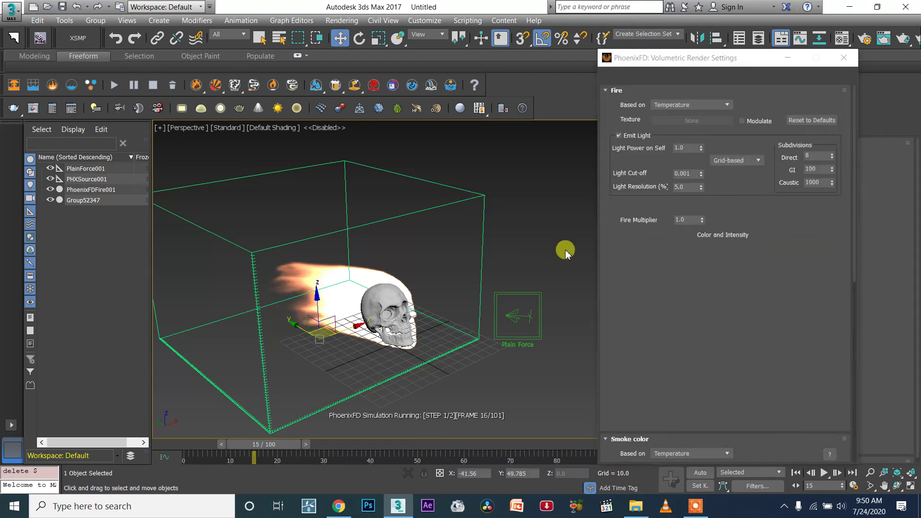
- Set the Plain Force's strength to 500, check the flame trail from the skull's front, and reduce the strength to 300
left_click(539, 307)
left_click(763, 280)
left_click_drag(645, 281, 620, 281)
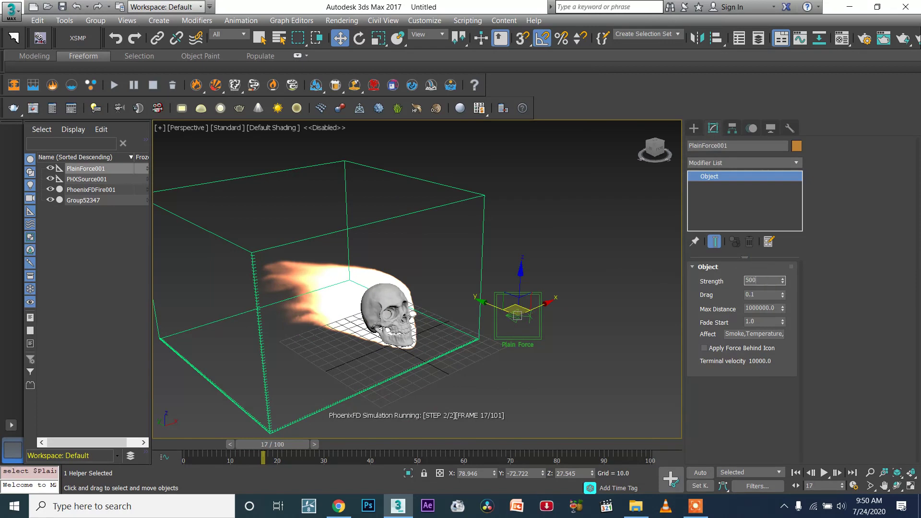
type("500")
key("Return")
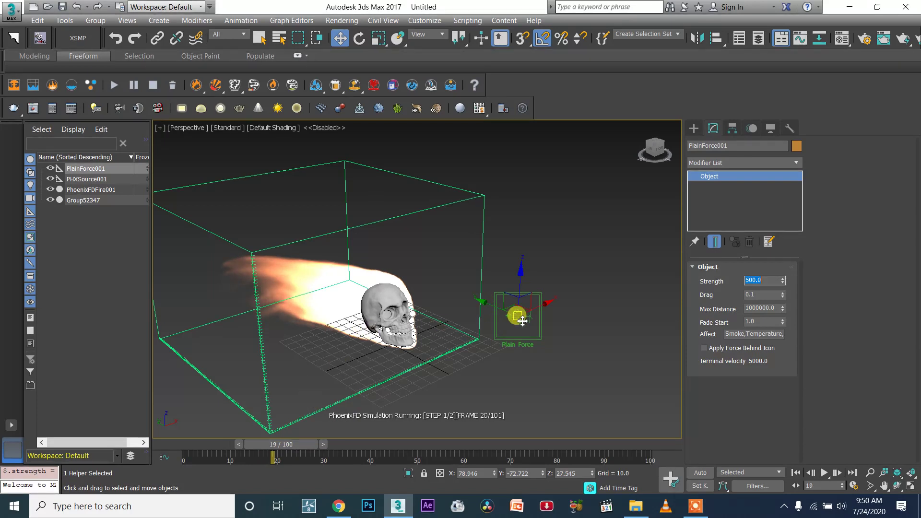
left_click_drag(661, 152, 660, 174)
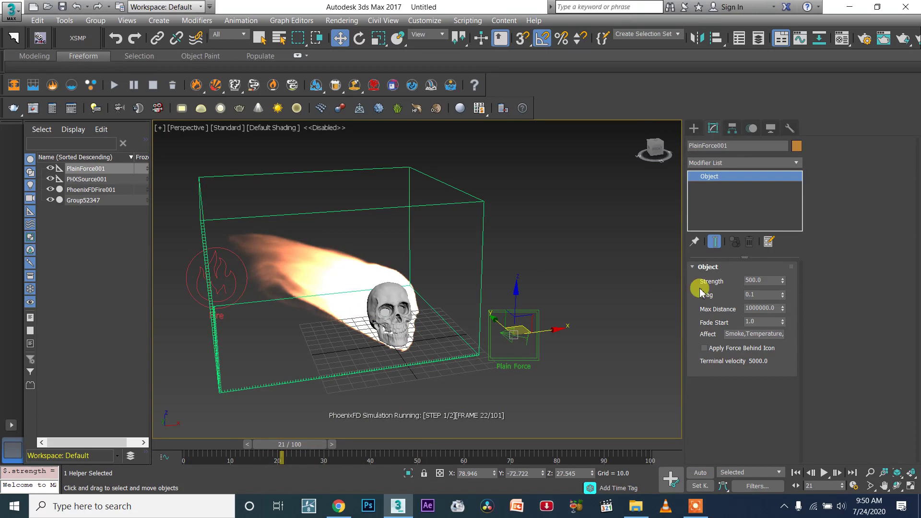
left_click_drag(771, 280, 658, 281)
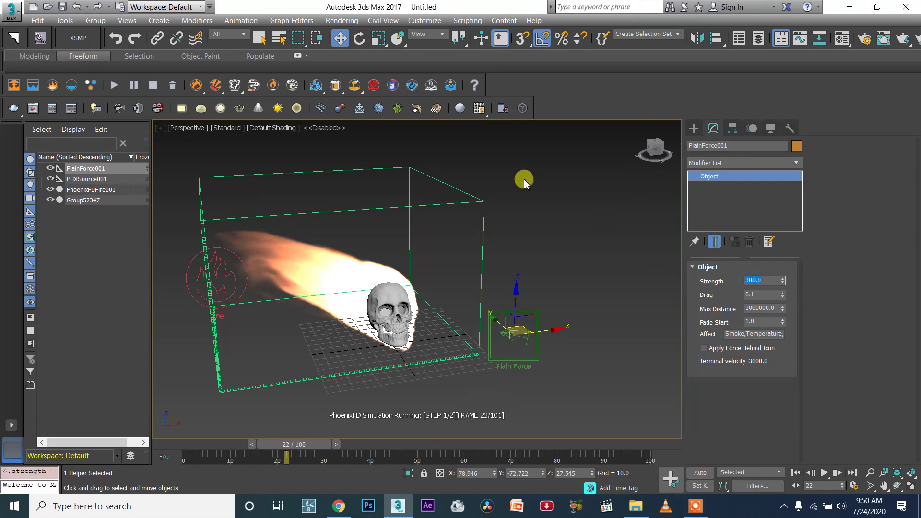
- For the fire simulator, shift both points of the fire intensity curve toward lower temperatures, placing the upper one at about 2129, 0.93
left_click(466, 203)
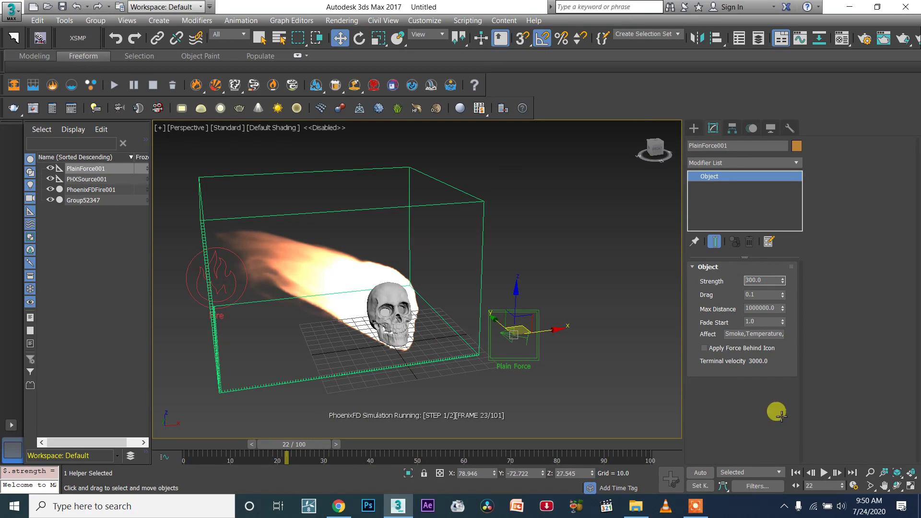
left_click(324, 173)
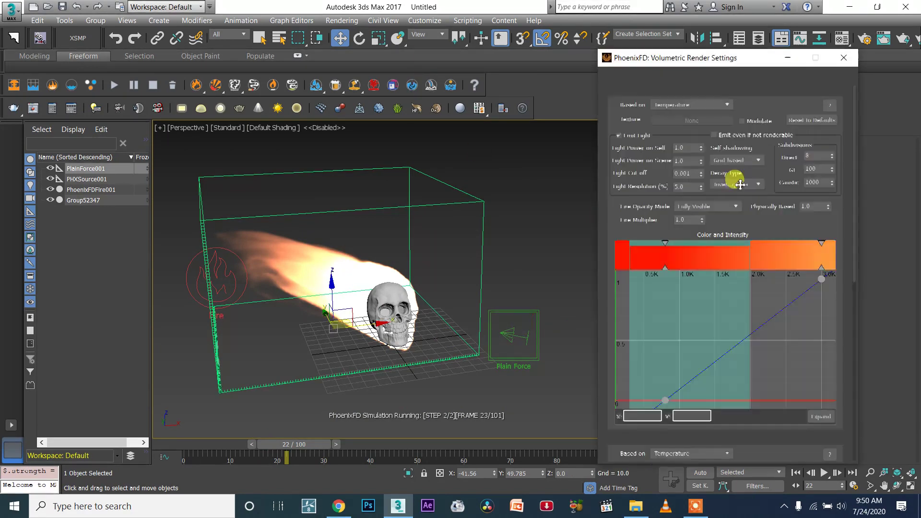
left_click_drag(823, 277, 771, 274)
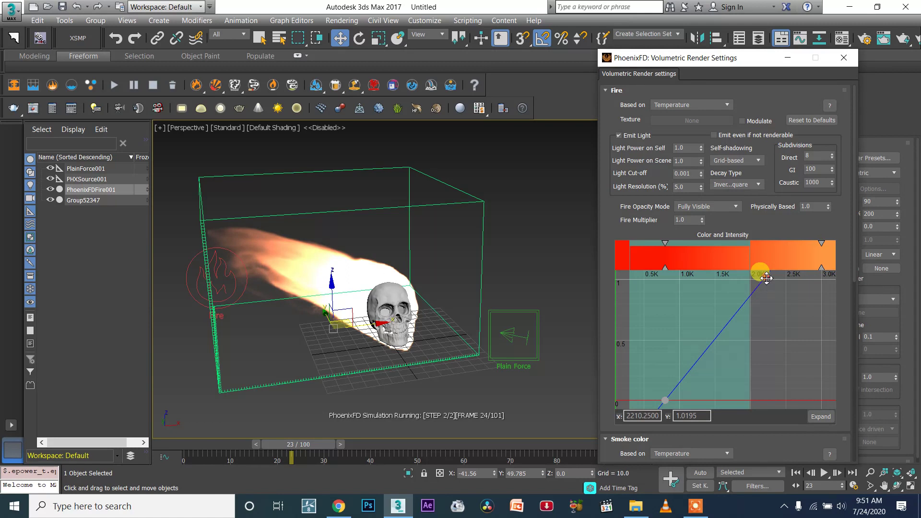
left_click_drag(666, 400, 641, 396)
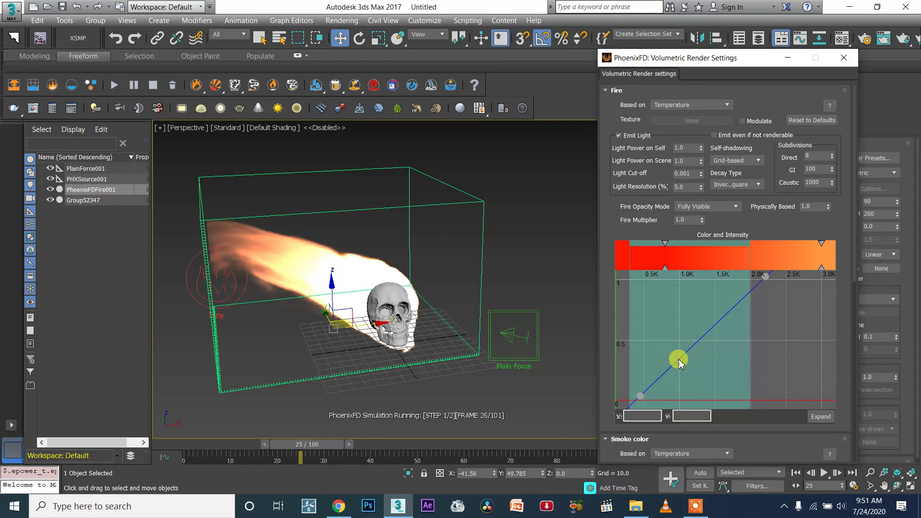
left_click_drag(765, 277, 753, 290)
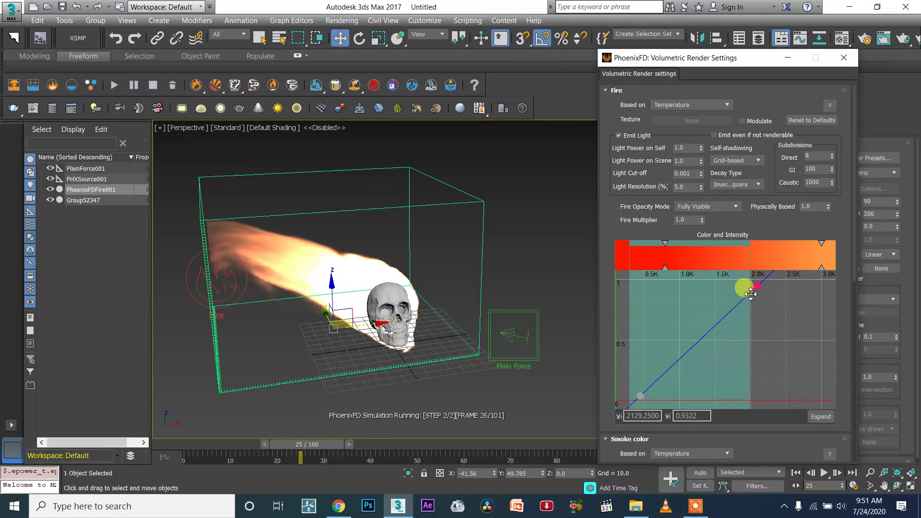
- Add two points to the fire intensity curve, at about 840, 0.83 and 1299, 0.90, to raise its middle
left_click(715, 318)
right_click(691, 331)
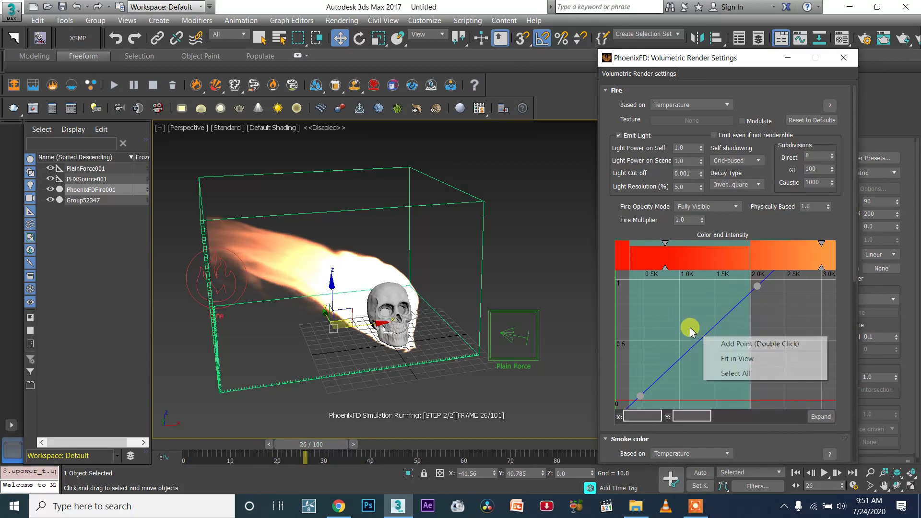
left_click(709, 344)
left_click_drag(705, 339, 668, 298)
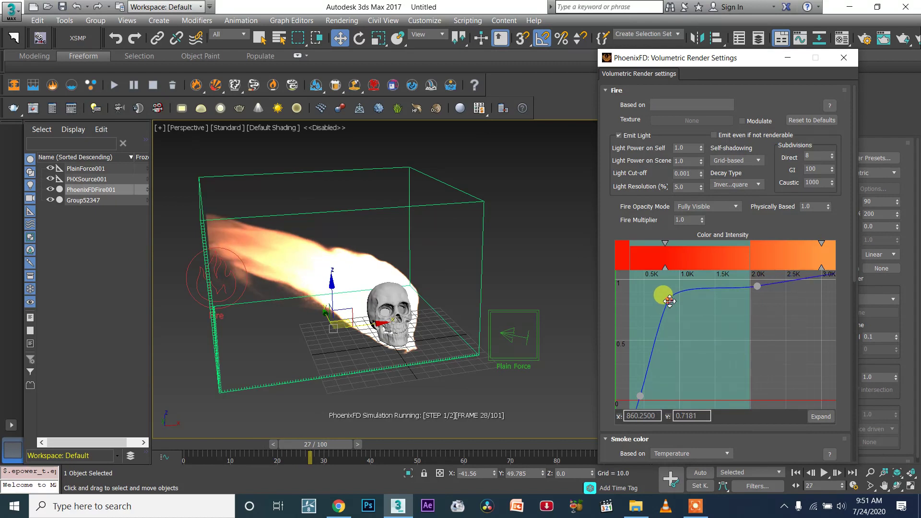
right_click(701, 293)
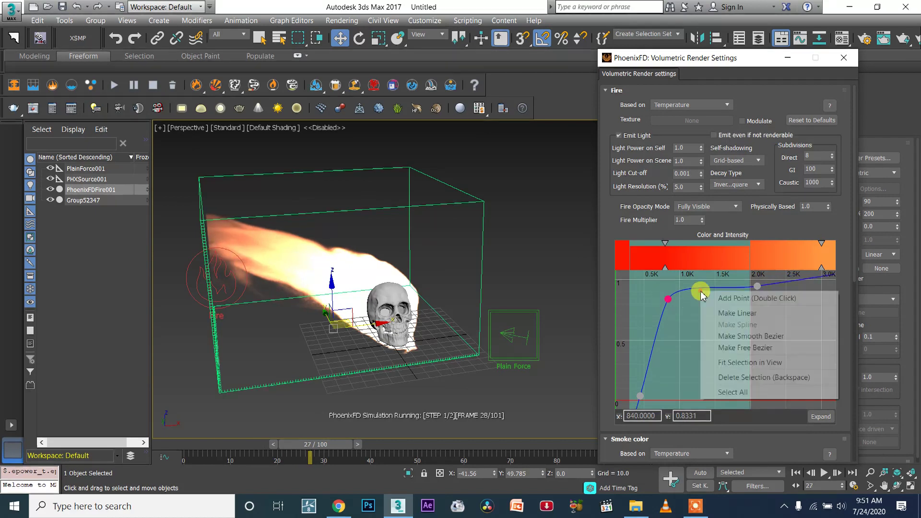
left_click(734, 298)
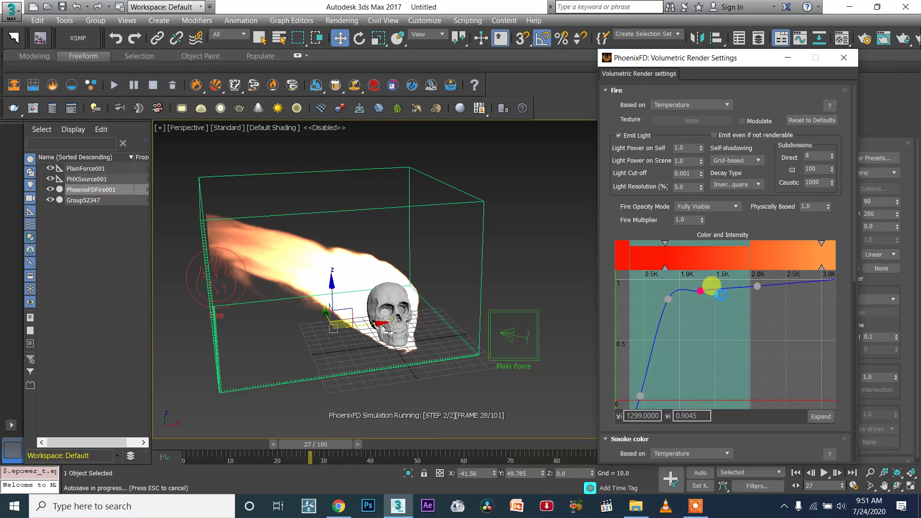
- Add another point right of the peak, lower it and the end point (about 2150, 0.06) near zero, and fine-tune the two peak points
right_click(733, 293)
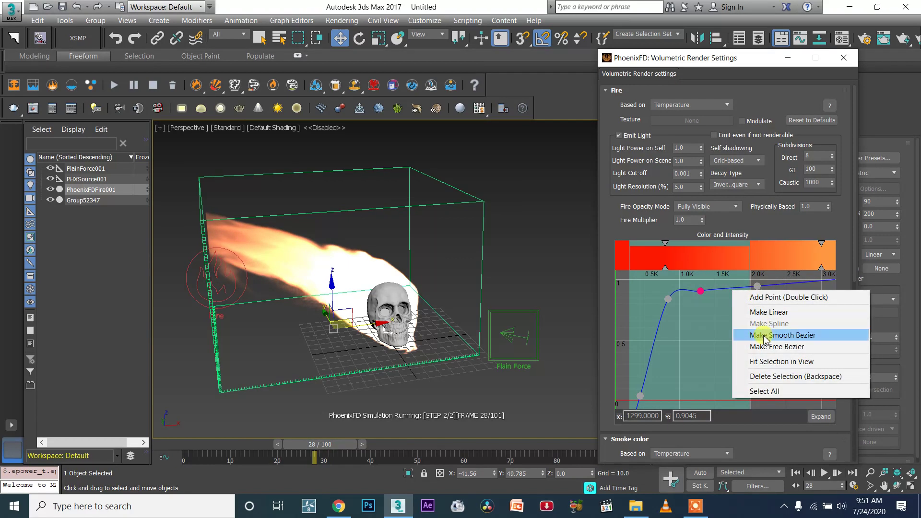
left_click(744, 297)
left_click_drag(725, 289, 724, 380)
left_click_drag(757, 295, 761, 392)
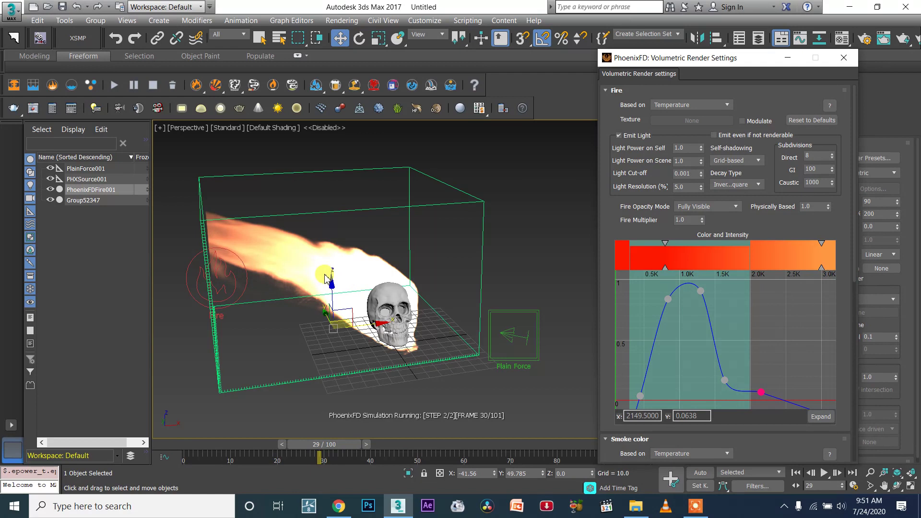
left_click(667, 298)
left_click_drag(701, 291, 697, 296)
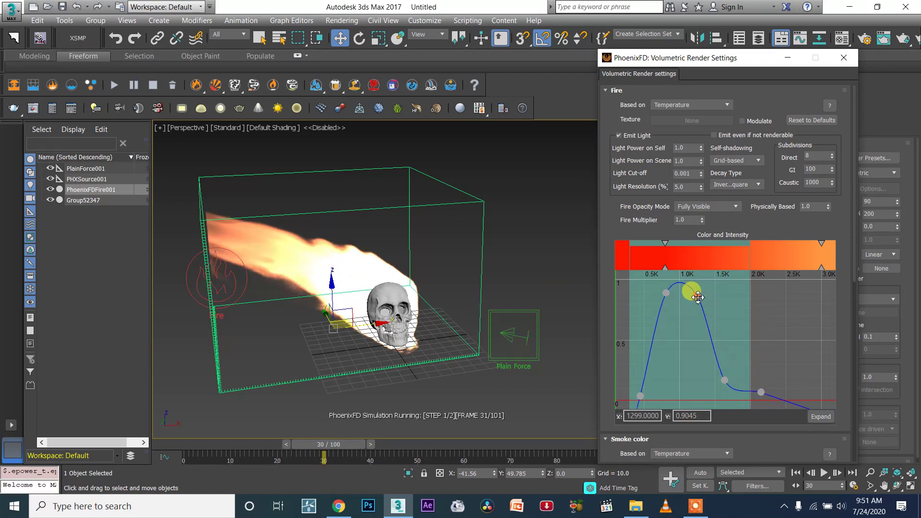
- Shift the low point right of the fire curve's peak to a lower temperature and recolor the upper gradient marker red, hue 0.0, saturation 0.882
mouse_move(725, 380)
left_mouse_down()
mouse_move(697, 382)
mouse_move(709, 376)
left_mouse_up()
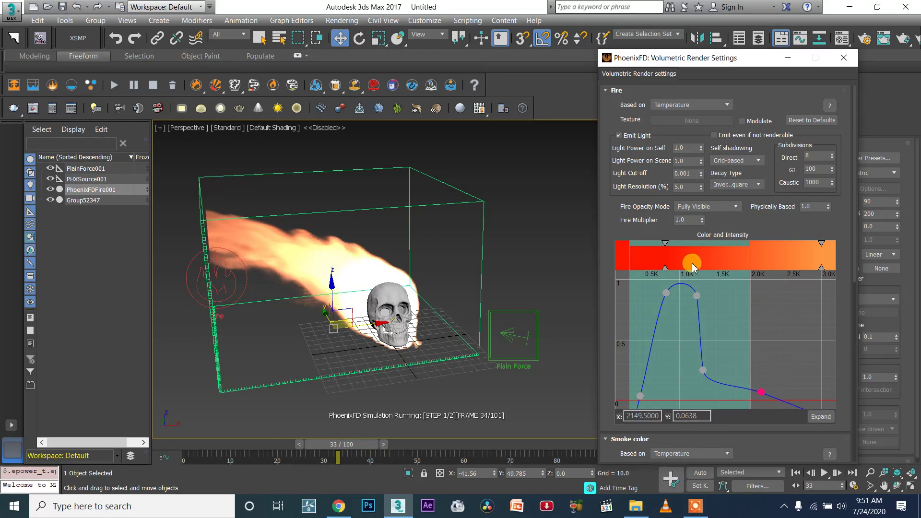
double_click(820, 267)
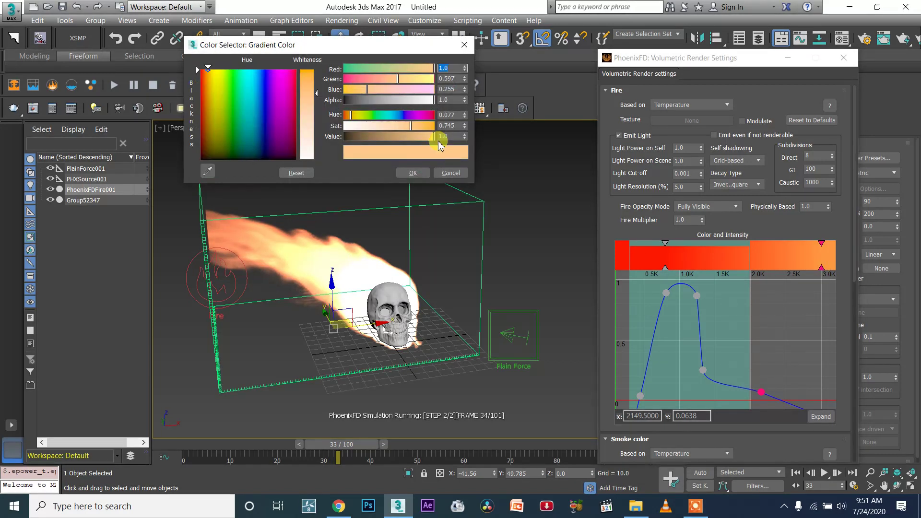
left_click_drag(351, 114, 342, 115)
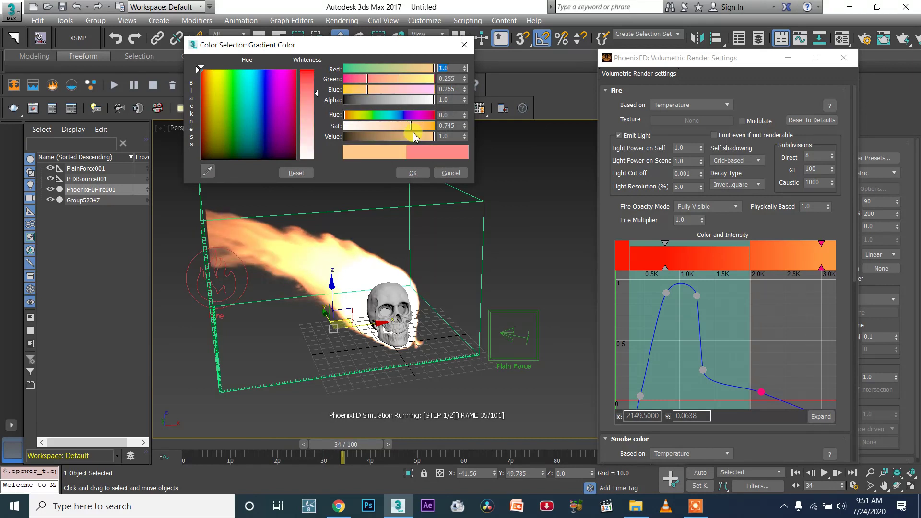
left_click_drag(431, 127, 422, 125)
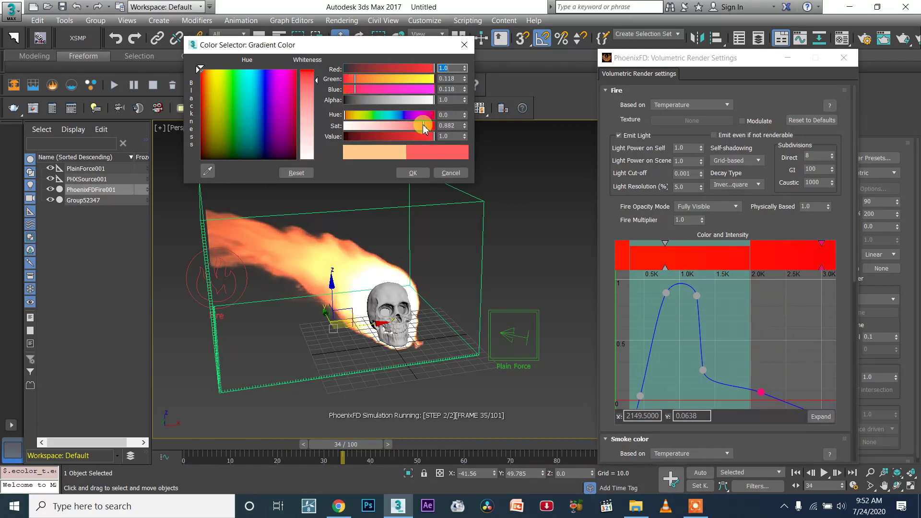
left_click(414, 172)
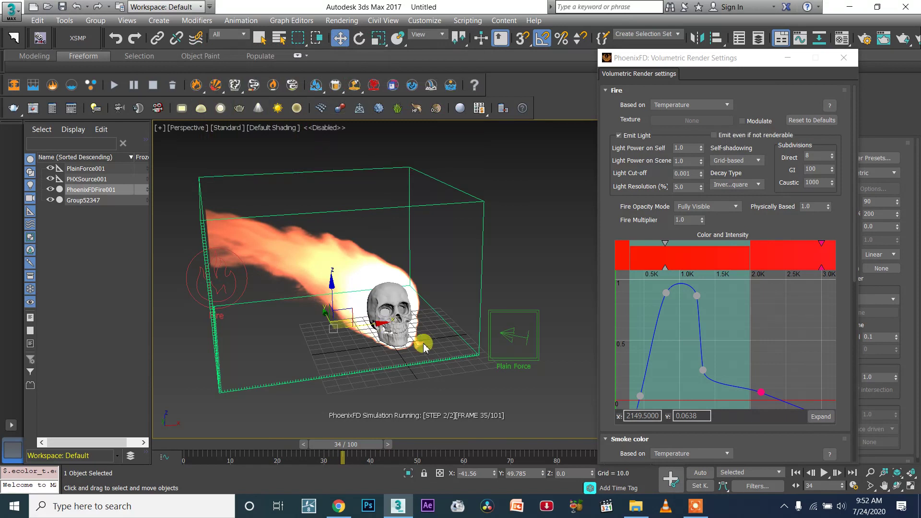
- Recolor the lower-temperature marker of the fire gradient to a more orange hue at full saturation
double_click(664, 268)
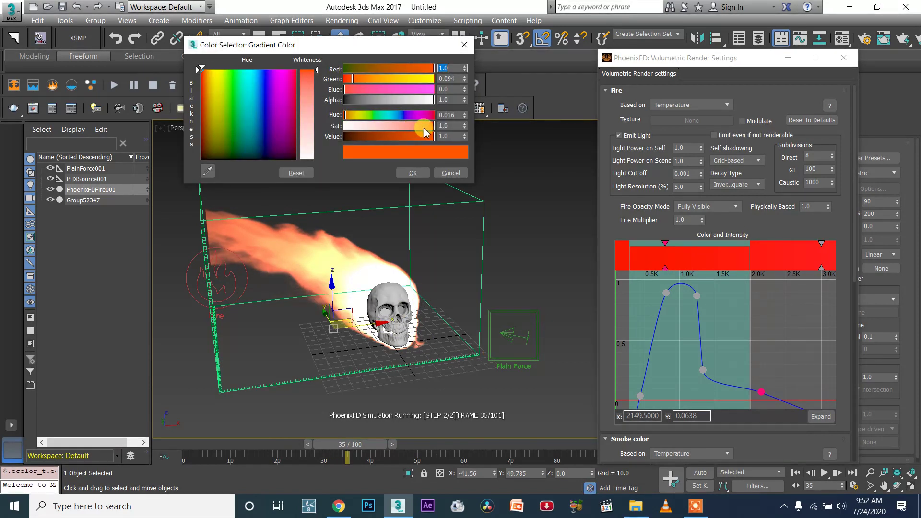
mouse_move(422, 136)
left_mouse_down()
mouse_move(383, 139)
mouse_move(350, 116)
mouse_move(457, 128)
left_mouse_up()
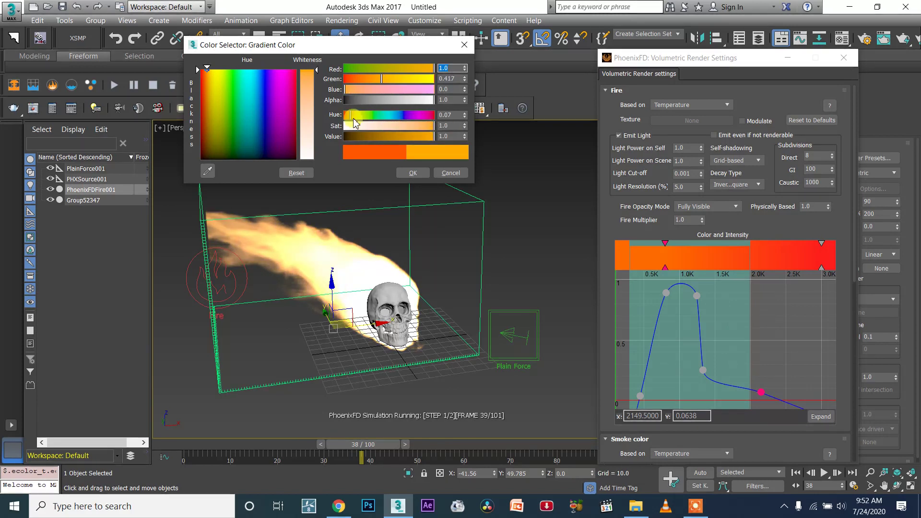
left_click(411, 171)
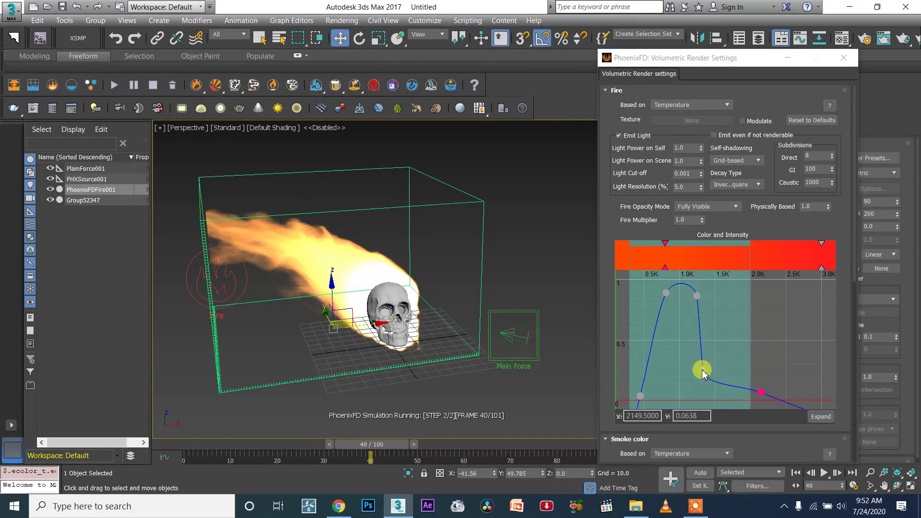
- Lower the last two fire intensity points to about 1306, 0.09 and 2210, 0.03, and check the flame around the skull
left_click_drag(702, 370, 702, 391)
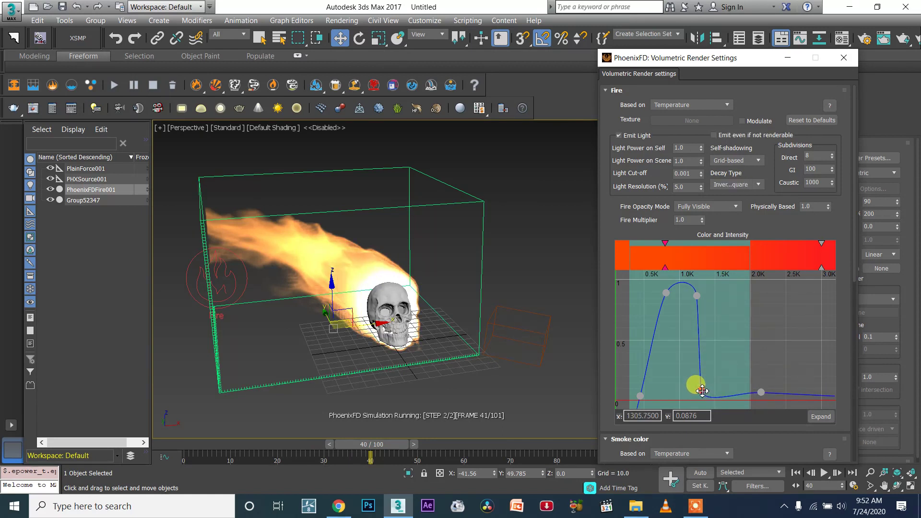
left_click(766, 397)
left_click_drag(766, 397, 771, 400)
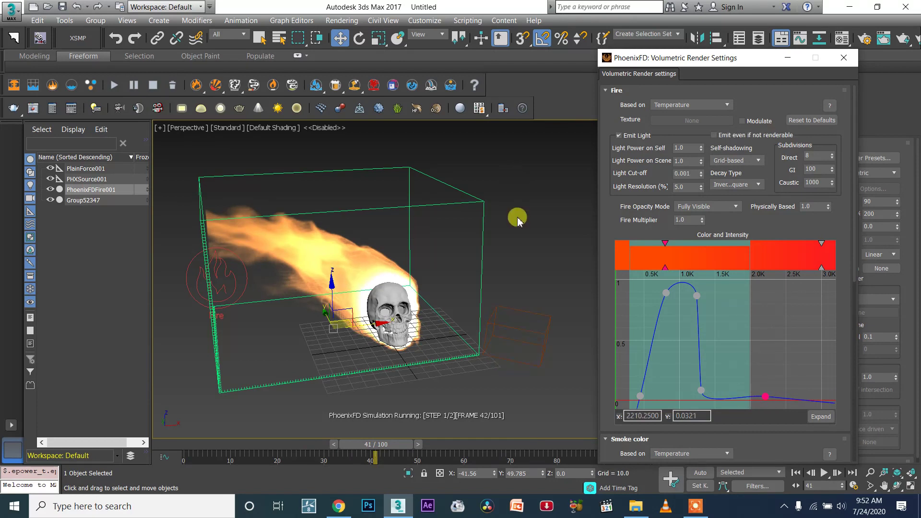
scroll(516, 218, "up", 4)
left_click_drag(694, 60, 667, 72)
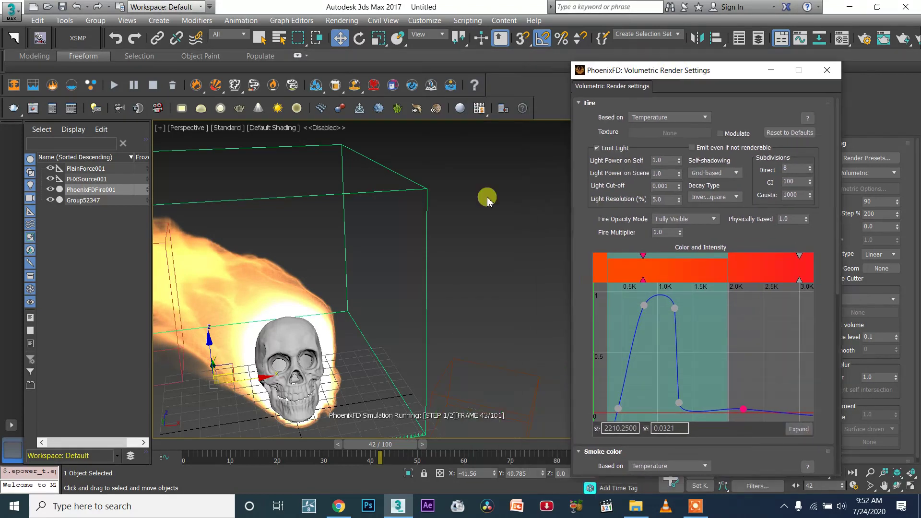
scroll(341, 333, "down", 2)
mouse_move(351, 330)
middle_mouse_down("alt")
mouse_move(463, 315)
mouse_move(637, 313)
mouse_move(345, 370)
mouse_move(360, 350)
mouse_move(381, 349)
mouse_move(414, 326)
mouse_move(438, 338)
middle_mouse_up("alt")
scroll(386, 321, "up", 5)
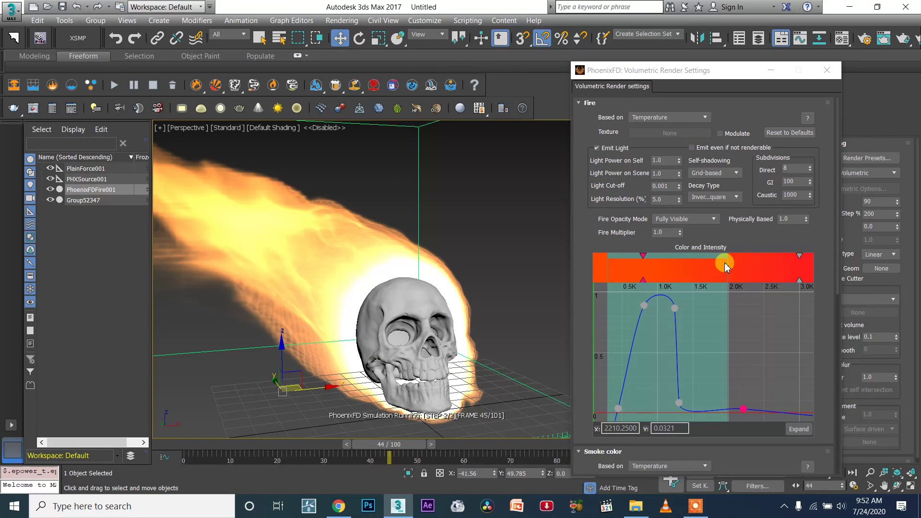
scroll(493, 220, "down", 3)
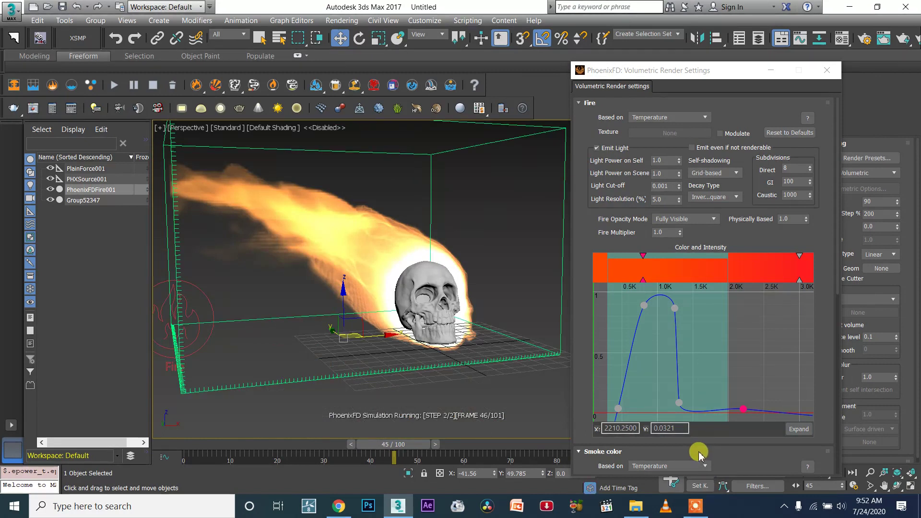
- Stop the simulation and try simple smoke opacities of 1.0 and 0.19 before settling on 0.5
scroll(699, 453, "down", 5)
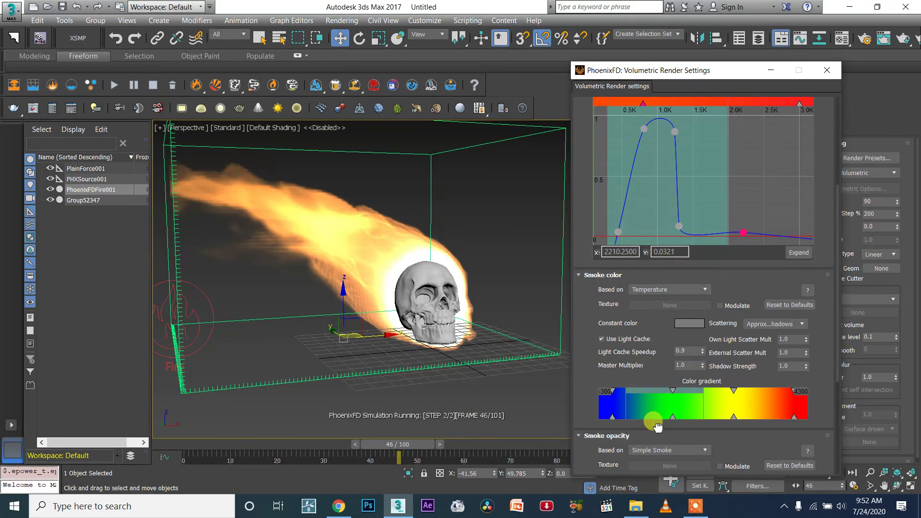
scroll(657, 427, "down", 3)
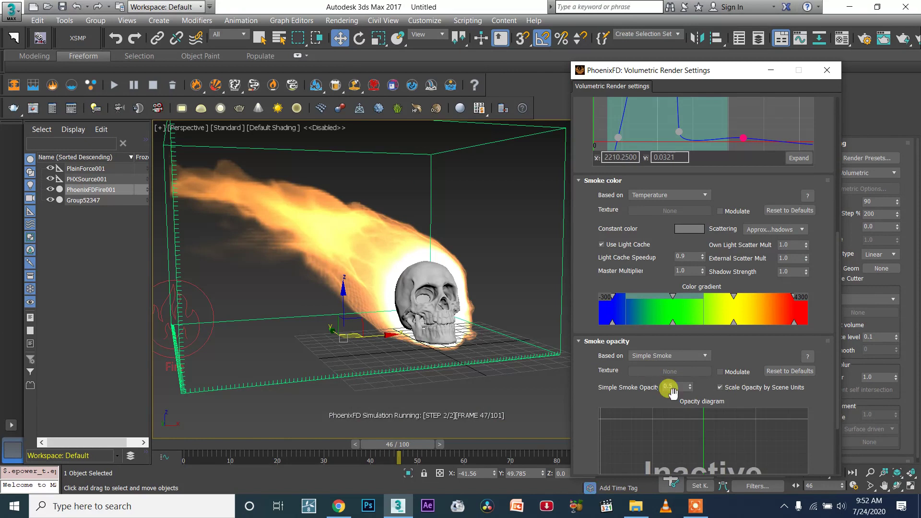
left_click(676, 387)
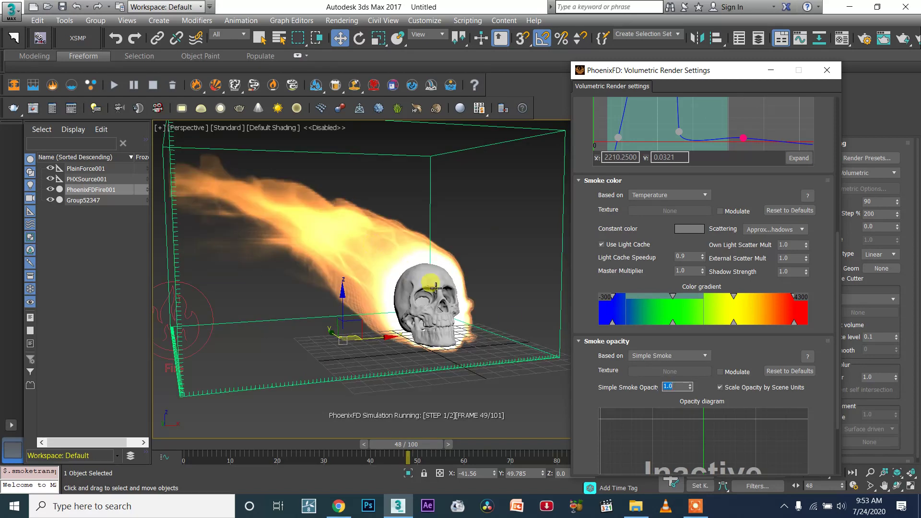
left_click(154, 85)
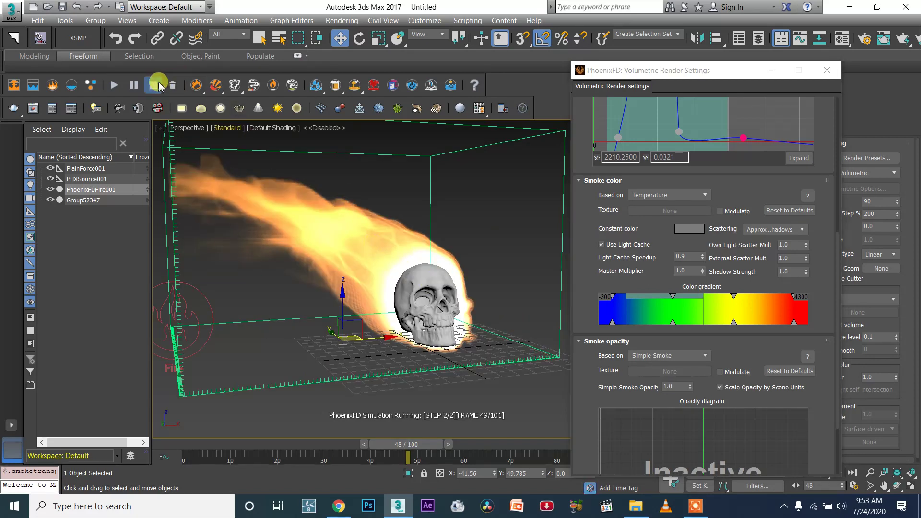
left_click_drag(689, 387, 687, 424)
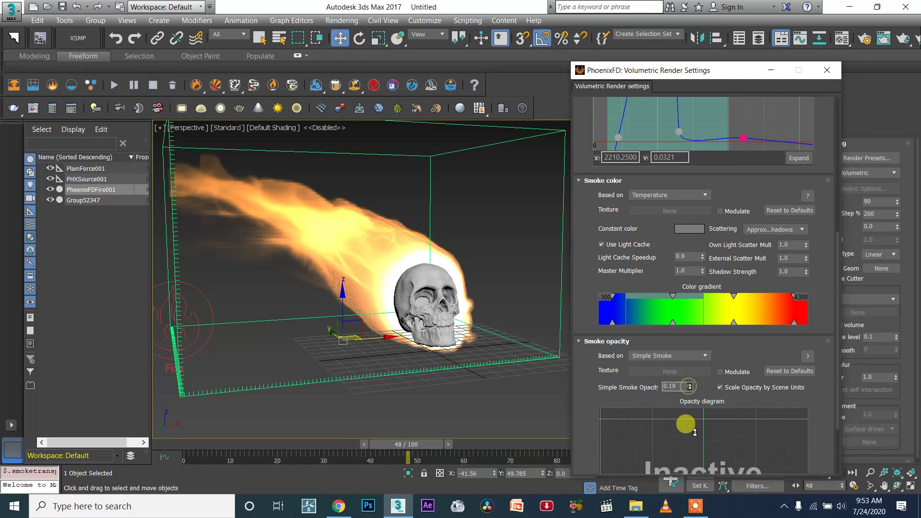
left_click_drag(681, 385, 632, 380)
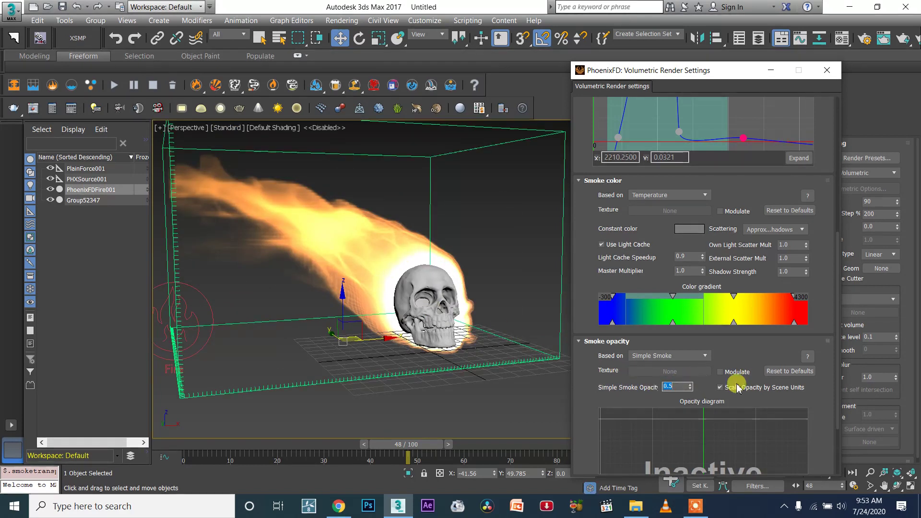
- Try basing smoke opacity on Temperature with the curve's upper point lowered to about 1985, 0.21, and return to Simple Smoke
left_click_drag(781, 390, 706, 387)
left_click(691, 391)
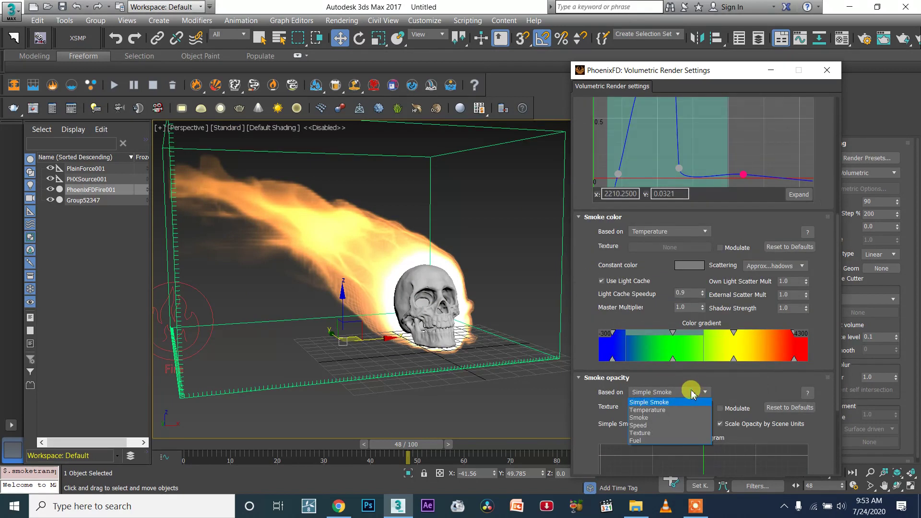
left_click(645, 410)
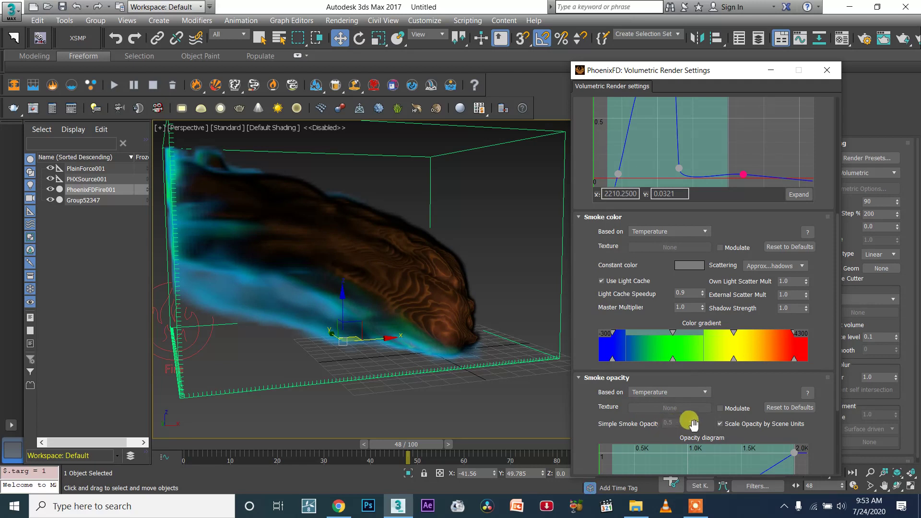
scroll(748, 431, "down", 2)
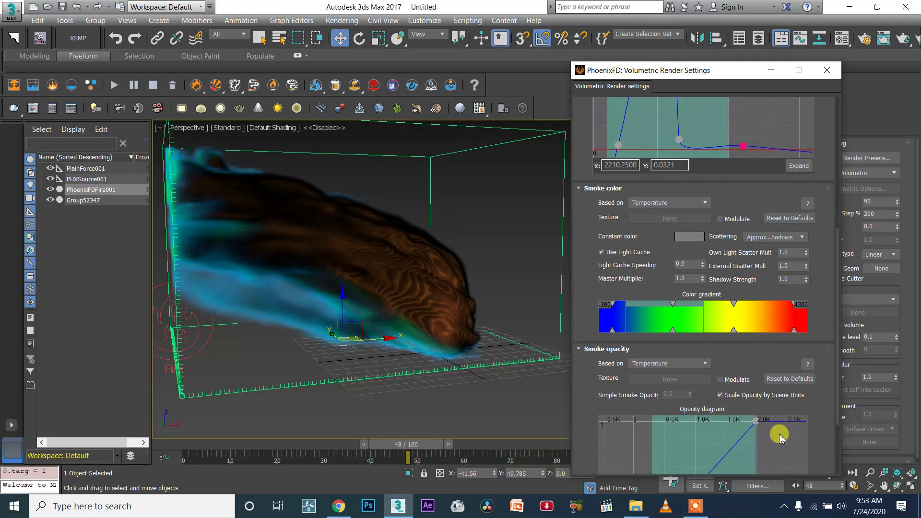
scroll(832, 376, "down", 4)
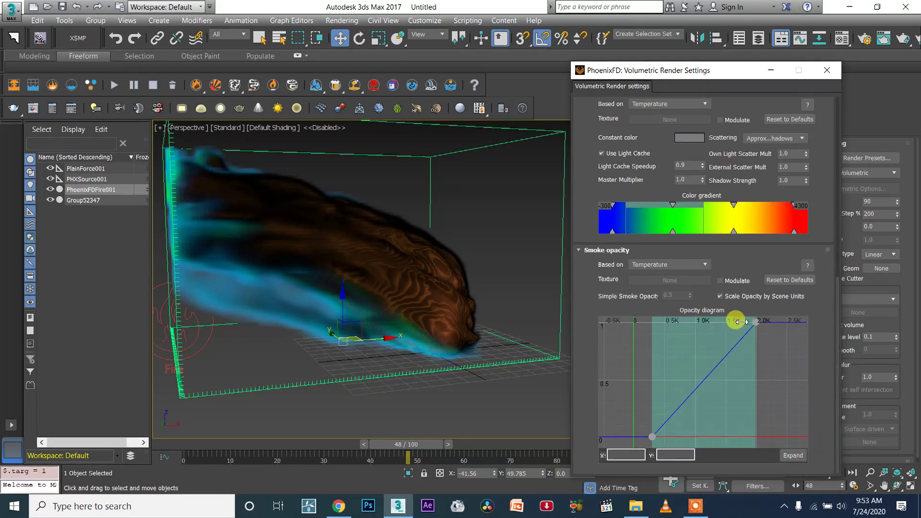
left_click_drag(756, 322, 753, 399)
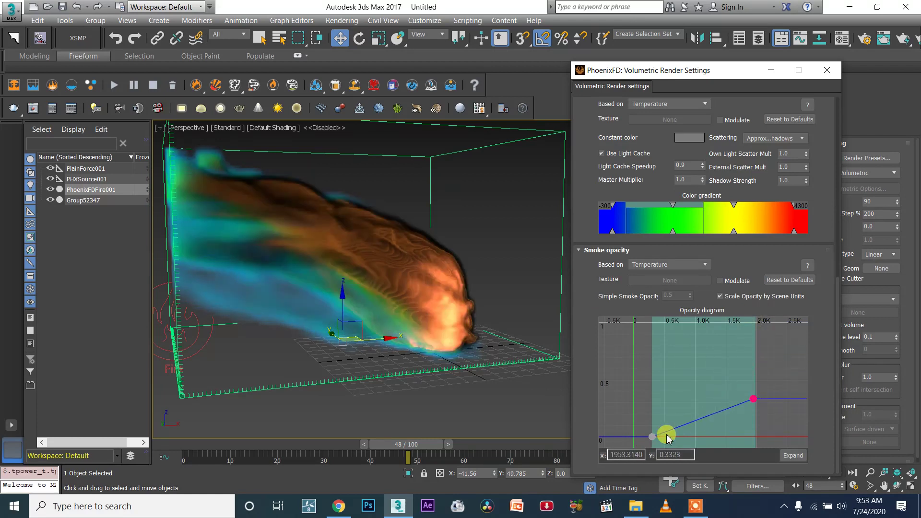
mouse_move(653, 437)
left_mouse_down()
mouse_move(650, 353)
mouse_move(655, 437)
left_mouse_up()
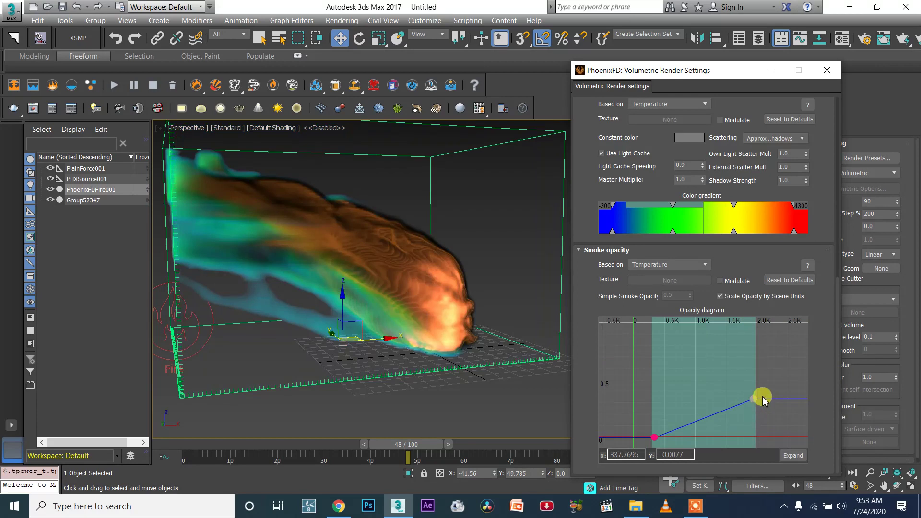
mouse_move(753, 399)
left_mouse_down()
mouse_move(755, 436)
mouse_move(755, 413)
left_mouse_up()
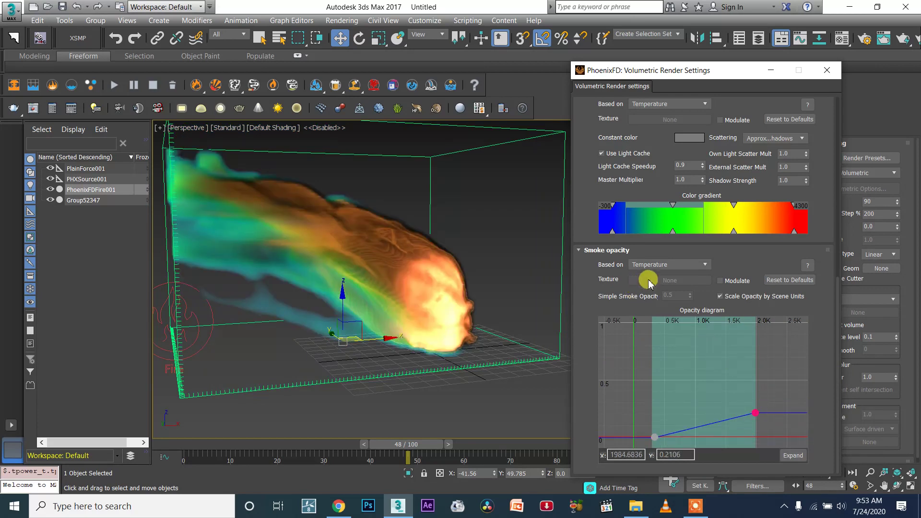
left_click(653, 264)
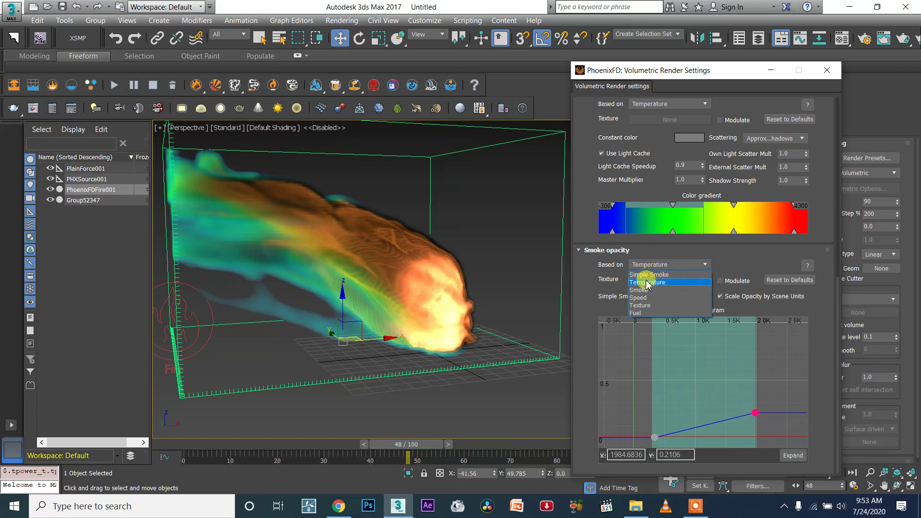
left_click(646, 276)
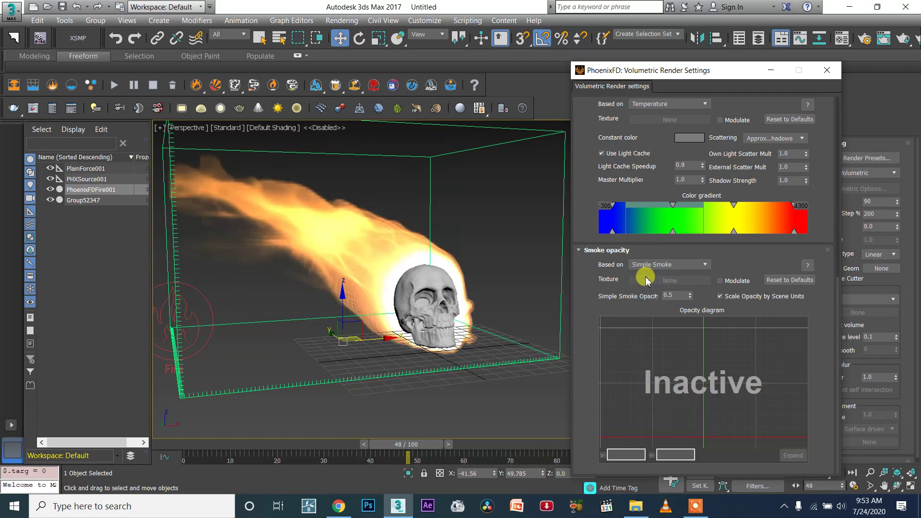
- Collapse the smoke opacity settings, lower the fire curve's right peak point to about 1252, 0.46, and close the volumetric render settings
left_click(603, 252)
mouse_move(678, 256)
left_mouse_down()
mouse_move(657, 220)
mouse_move(660, 254)
left_mouse_up()
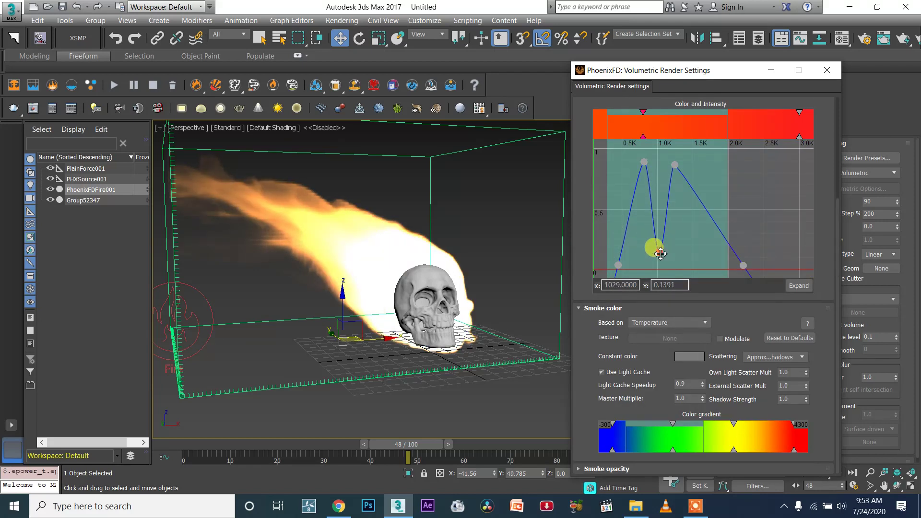
left_click_drag(674, 165, 671, 222)
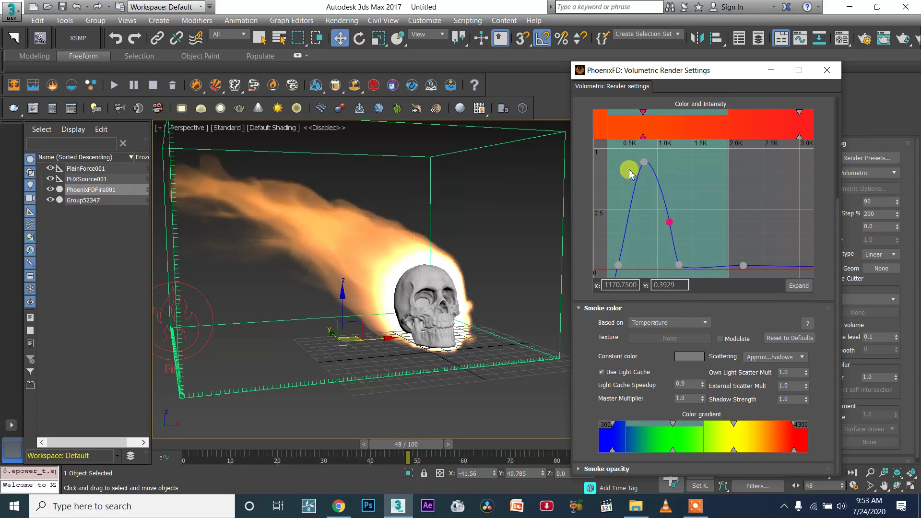
mouse_move(672, 223)
left_mouse_down()
mouse_move(641, 225)
mouse_move(676, 214)
left_mouse_up()
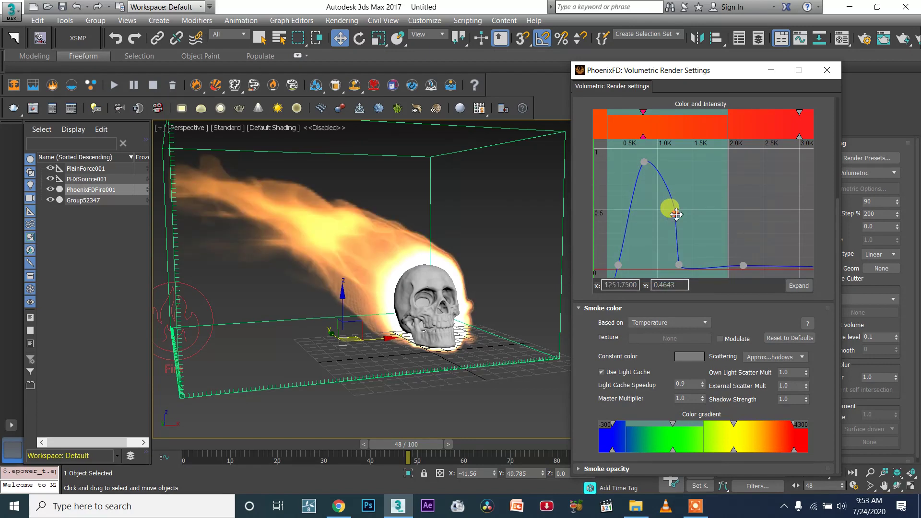
middle_click_drag(490, 241, 489, 277)
scroll(432, 242, "down", 2)
scroll(448, 241, "up", 2)
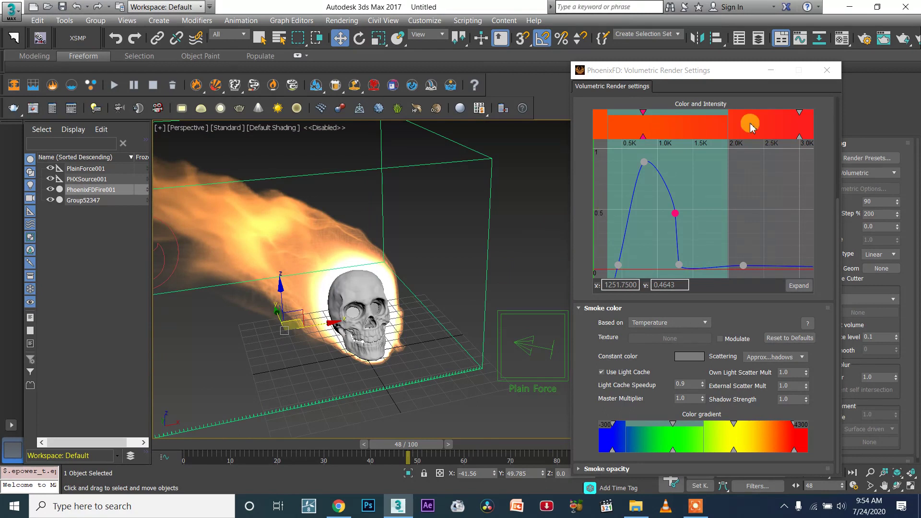
left_click(827, 70)
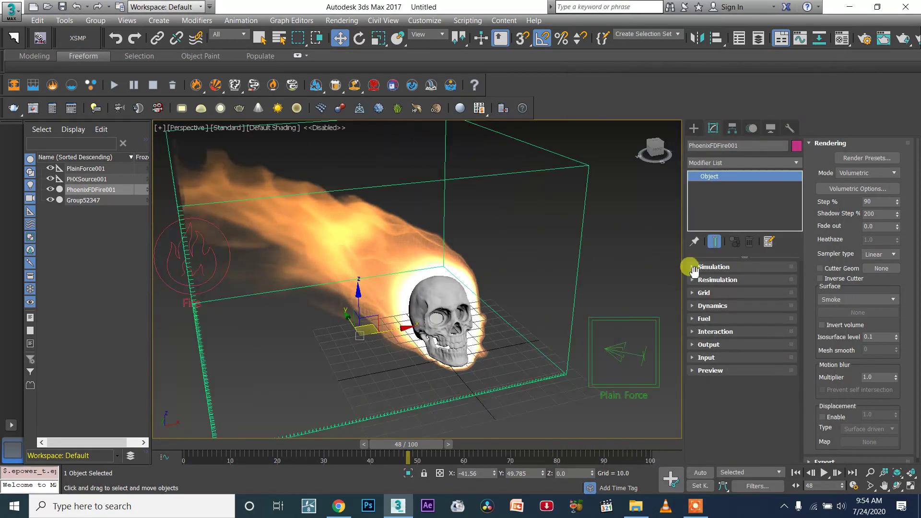
- Examine the flame trail and the Plain Force's parameters, and clear the selection
middle_click_drag(694, 271, 691, 268)
scroll(508, 298, "down", 4)
scroll(508, 296, "up", 3)
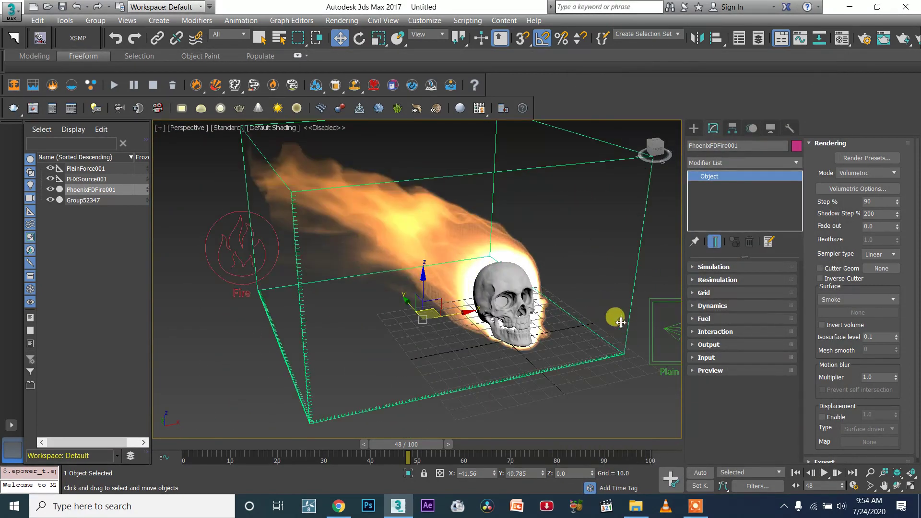
middle_click_drag(620, 322, 566, 329)
left_click(597, 325)
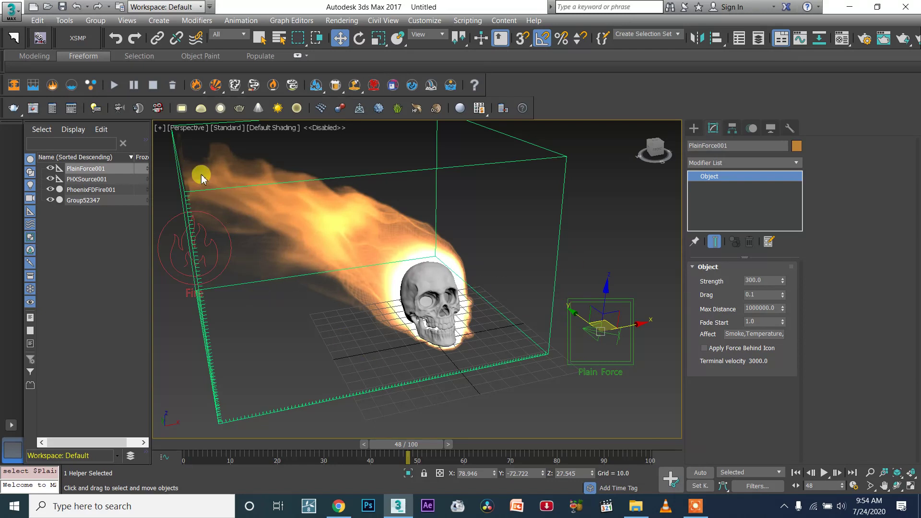
scroll(499, 355, "down", 5)
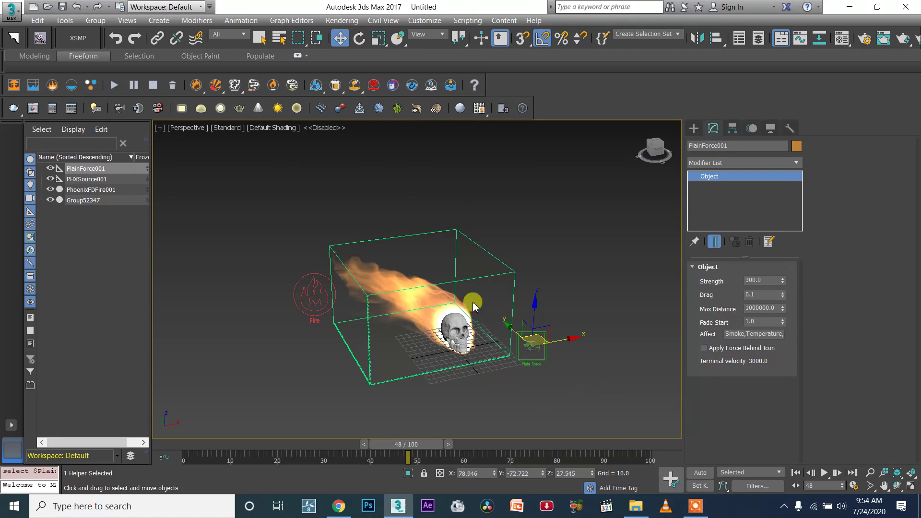
left_click_drag(550, 192, 611, 304)
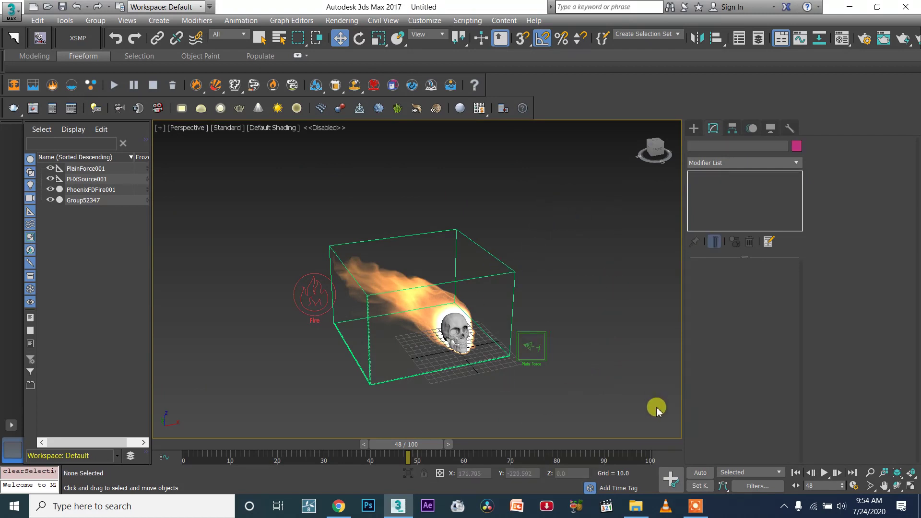
left_click_drag(514, 156, 609, 274)
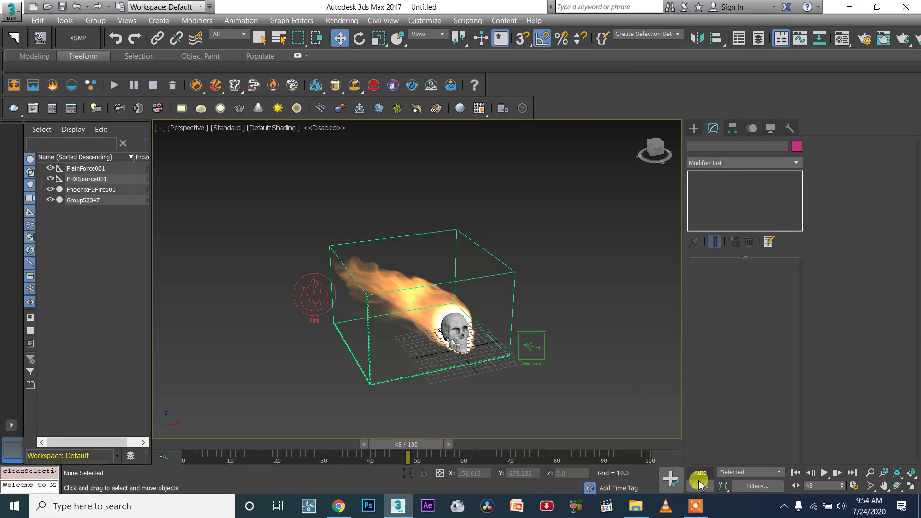
left_click(698, 508)
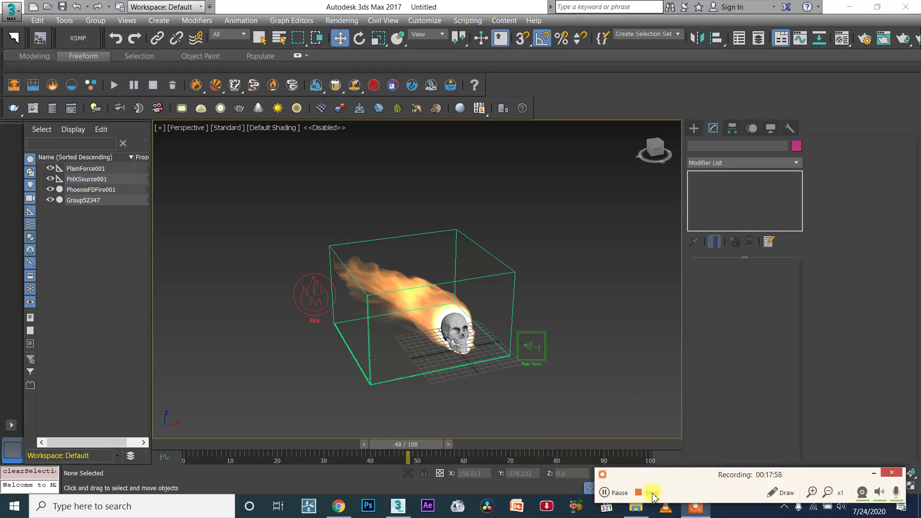